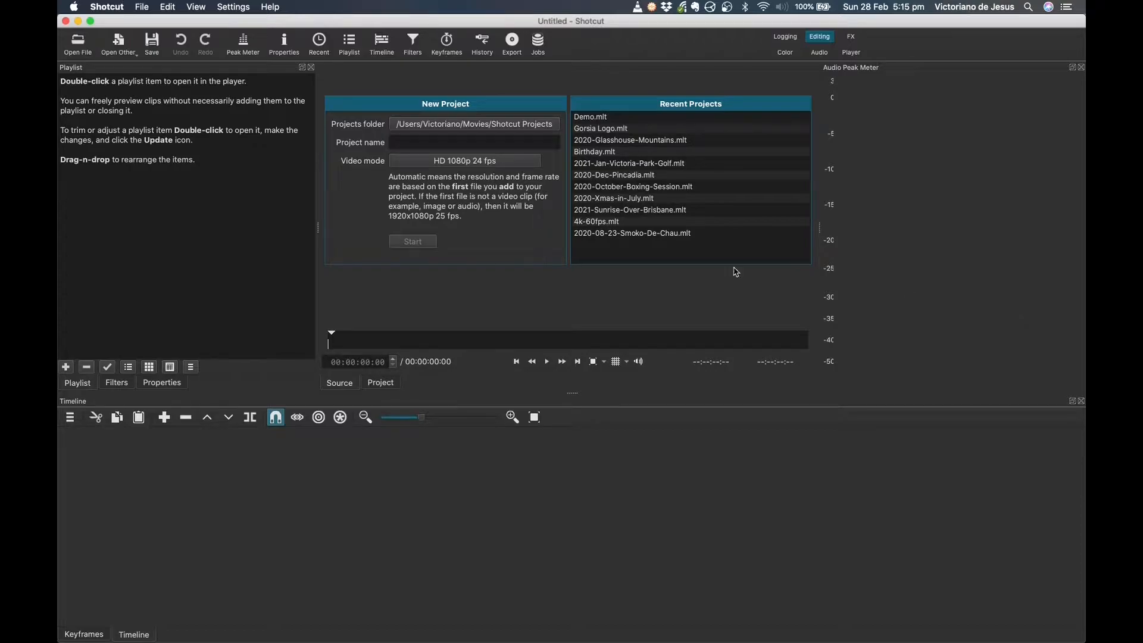
Step: Check the installed Shotcut version in the program's About information, and close it
left_click(120, 10)
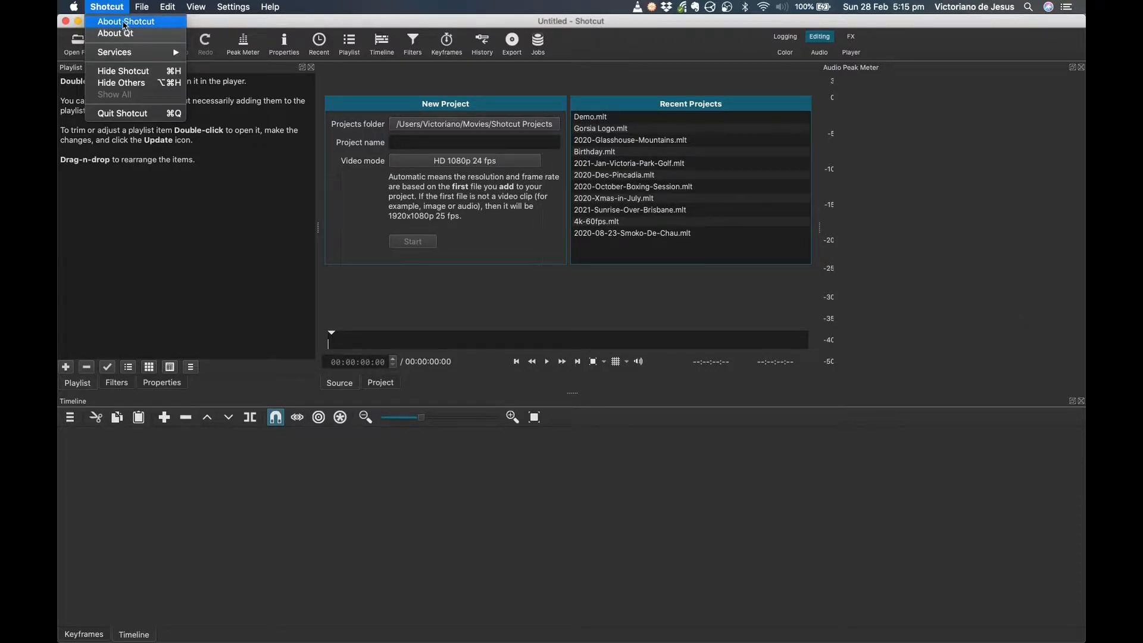
left_click(125, 22)
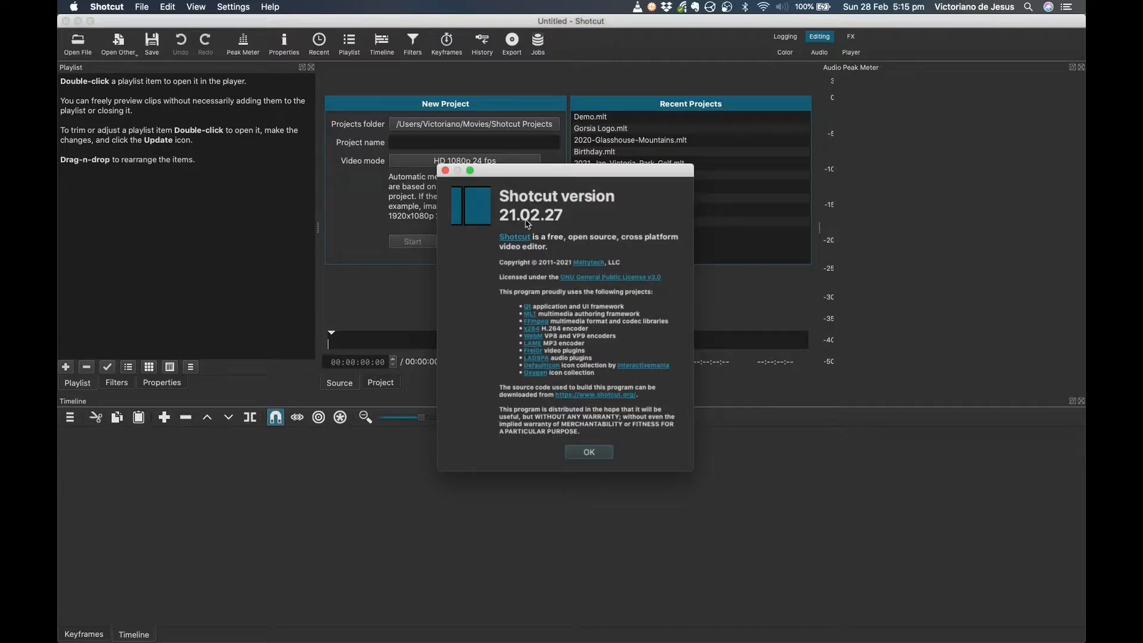
left_click(444, 171)
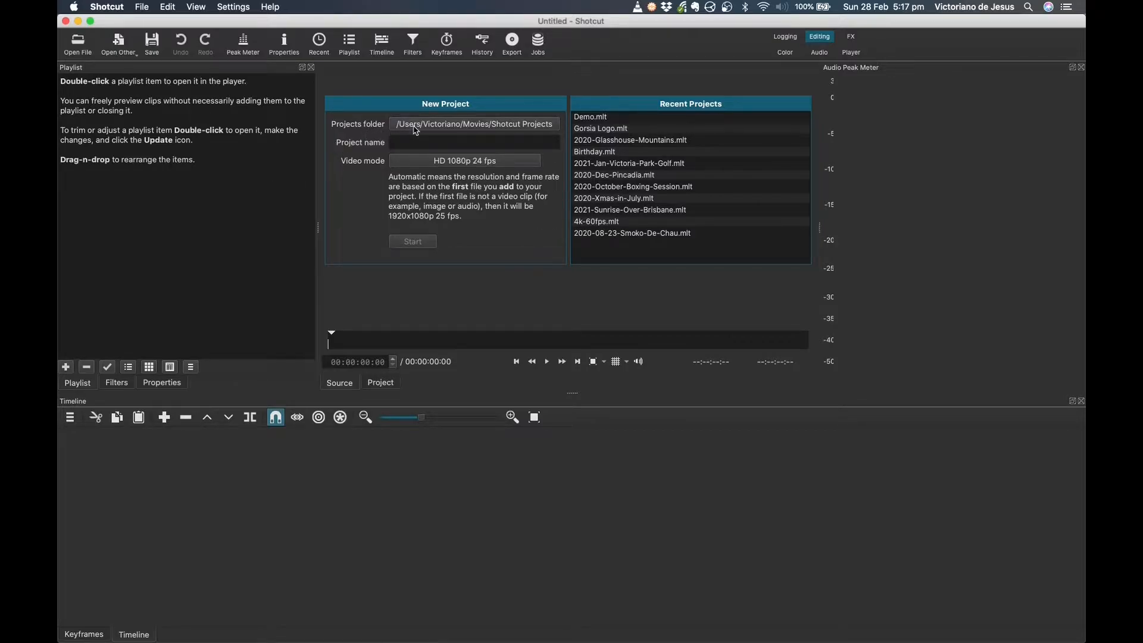
Step: Create a new project named Atlanta in the Shotcut Projects folder with the HD 1080p 24 fps video mode
left_click(513, 131)
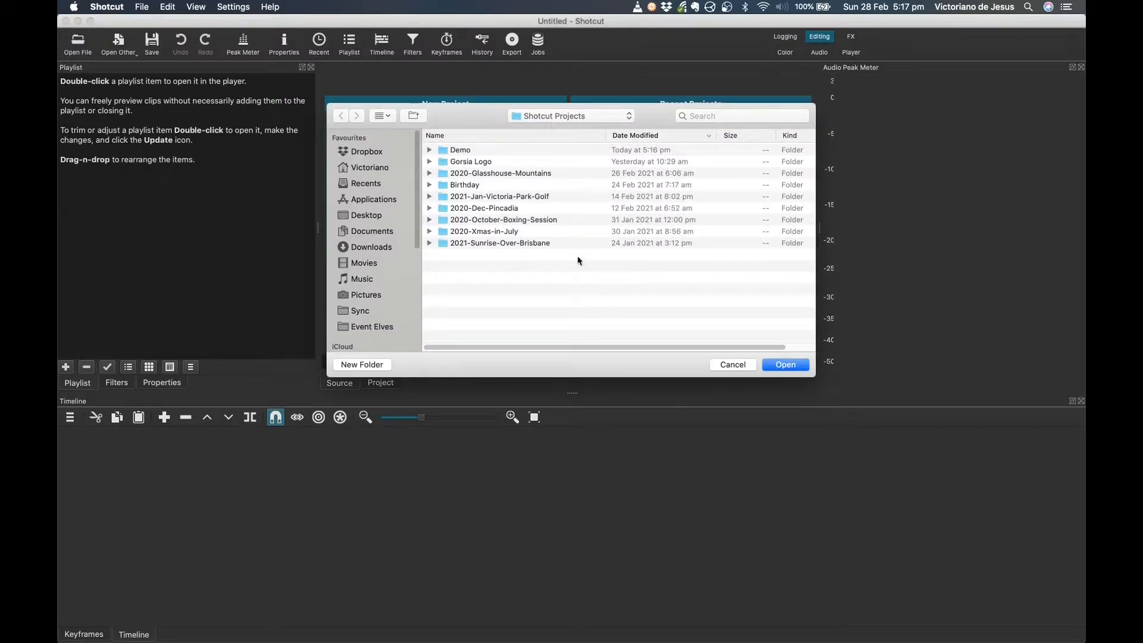
left_click(735, 364)
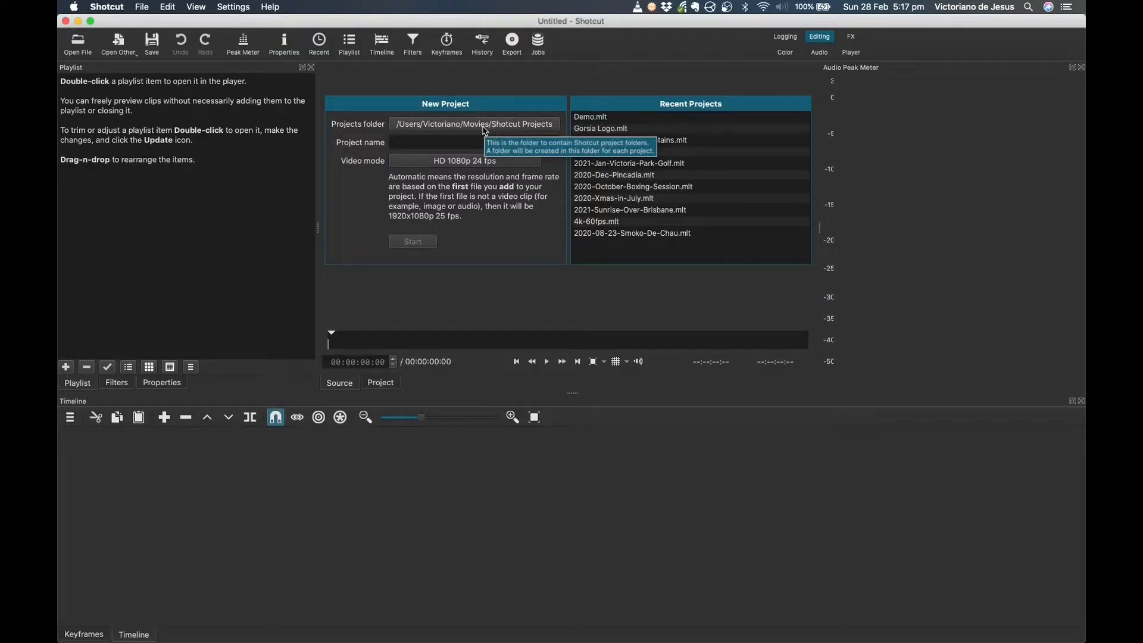
left_click(412, 143)
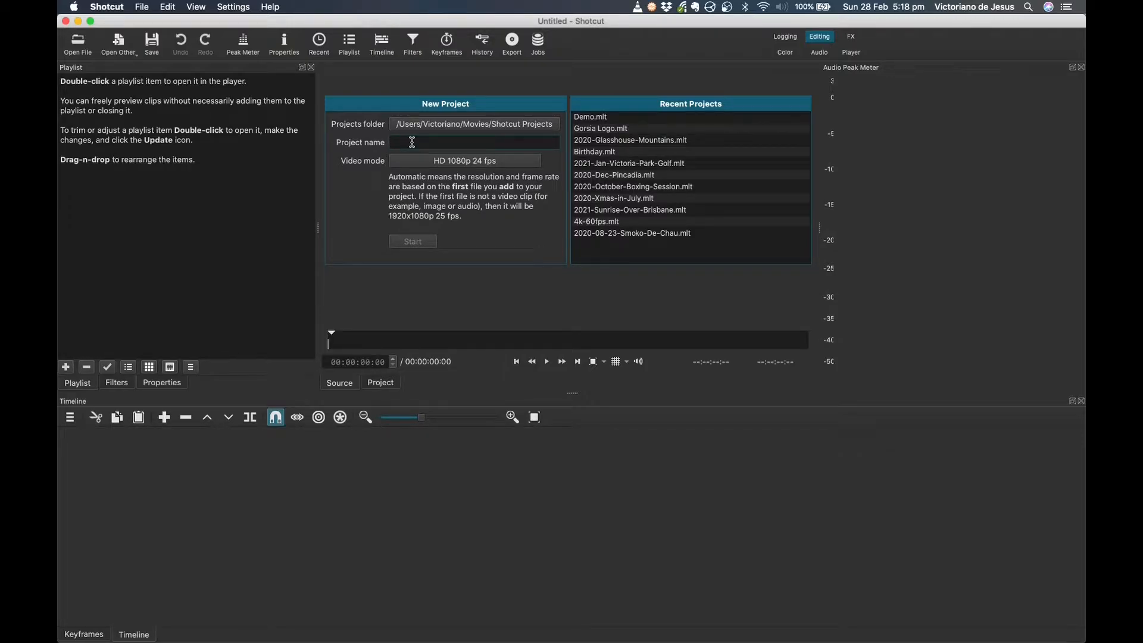
type("Atlanta")
left_click(424, 165)
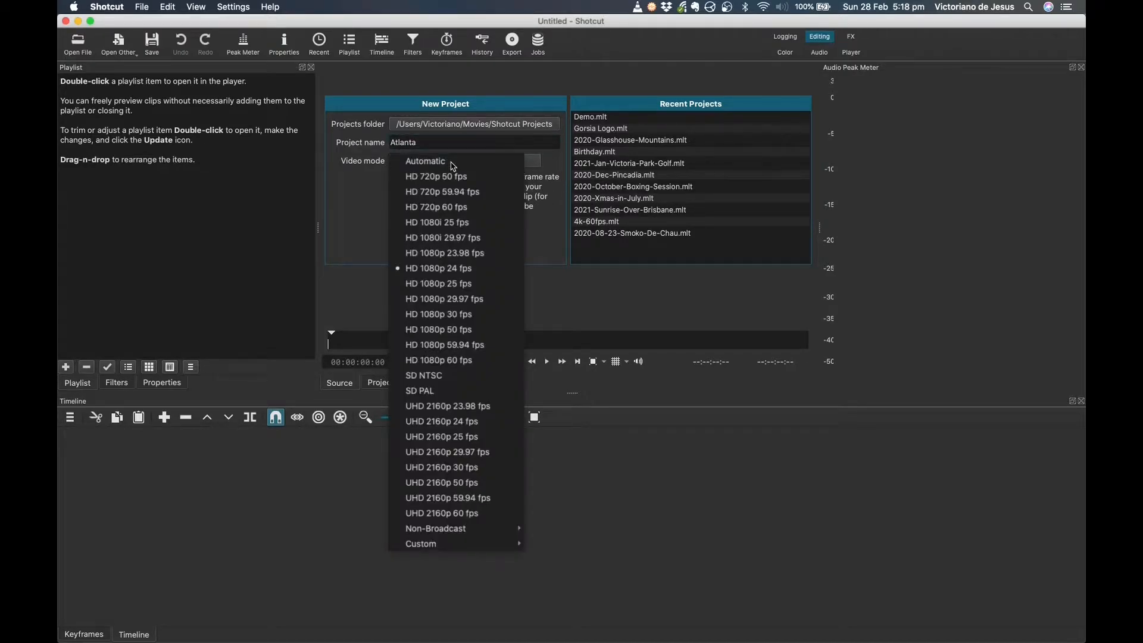
left_click(481, 277)
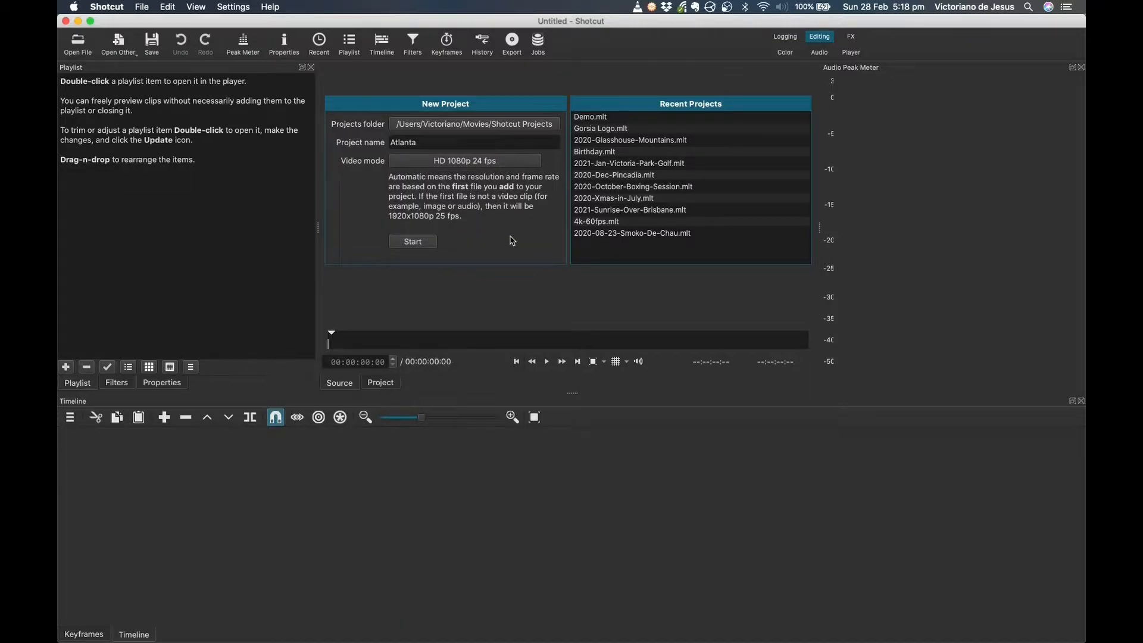
left_click(424, 244)
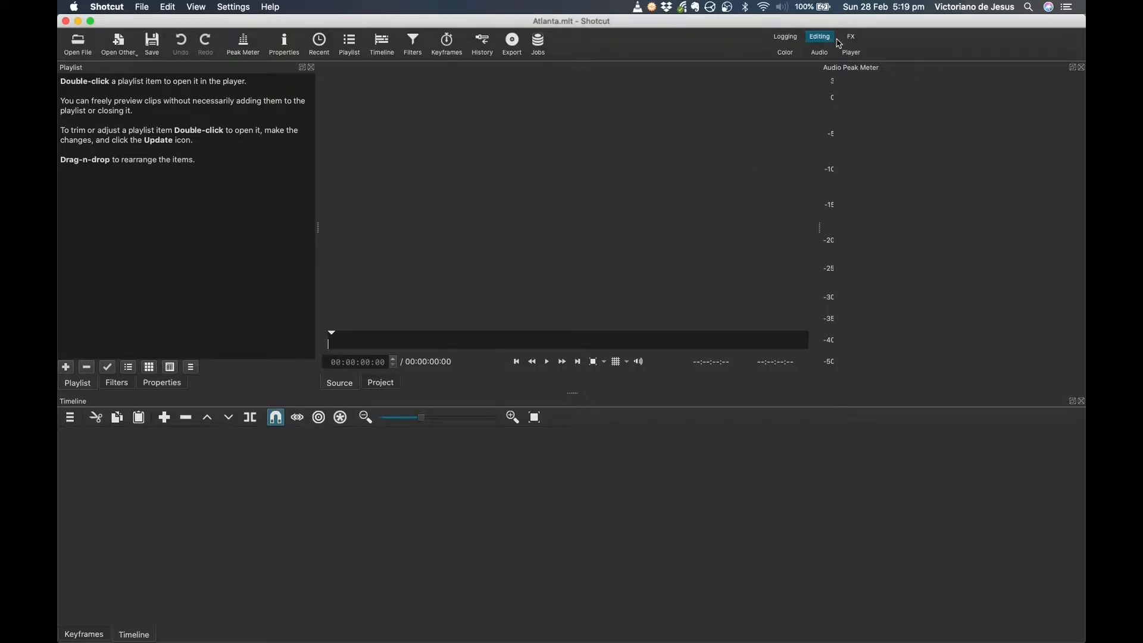
Step: Look through the Logging, Editing, FX, Color, Audio and Player layouts, ending in the Editing layout
left_click(786, 40)
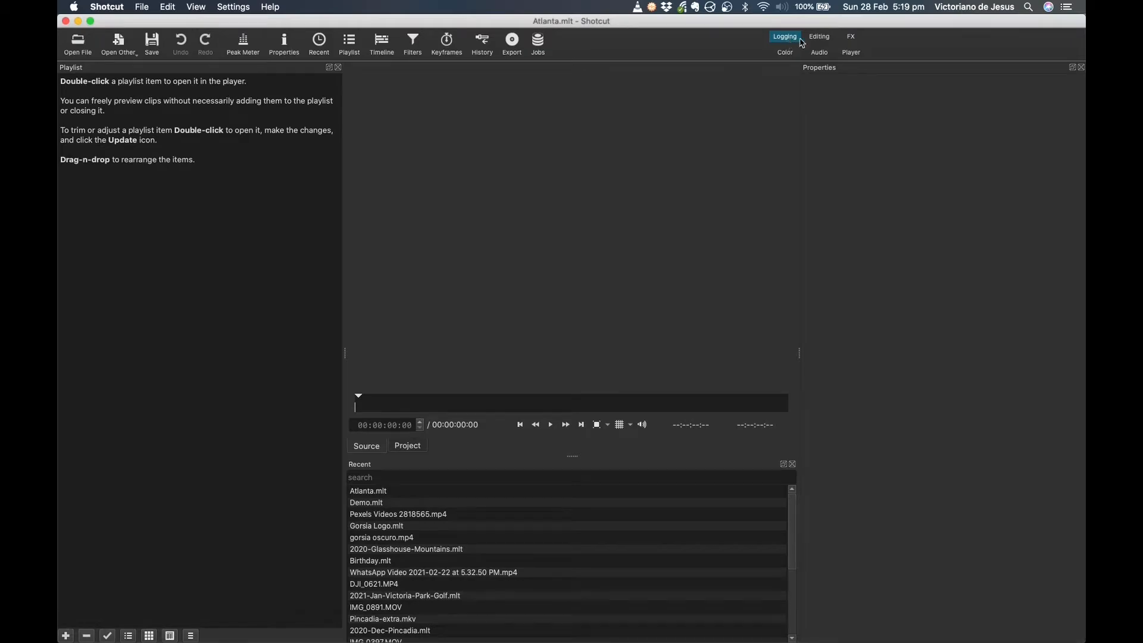
left_click(819, 37)
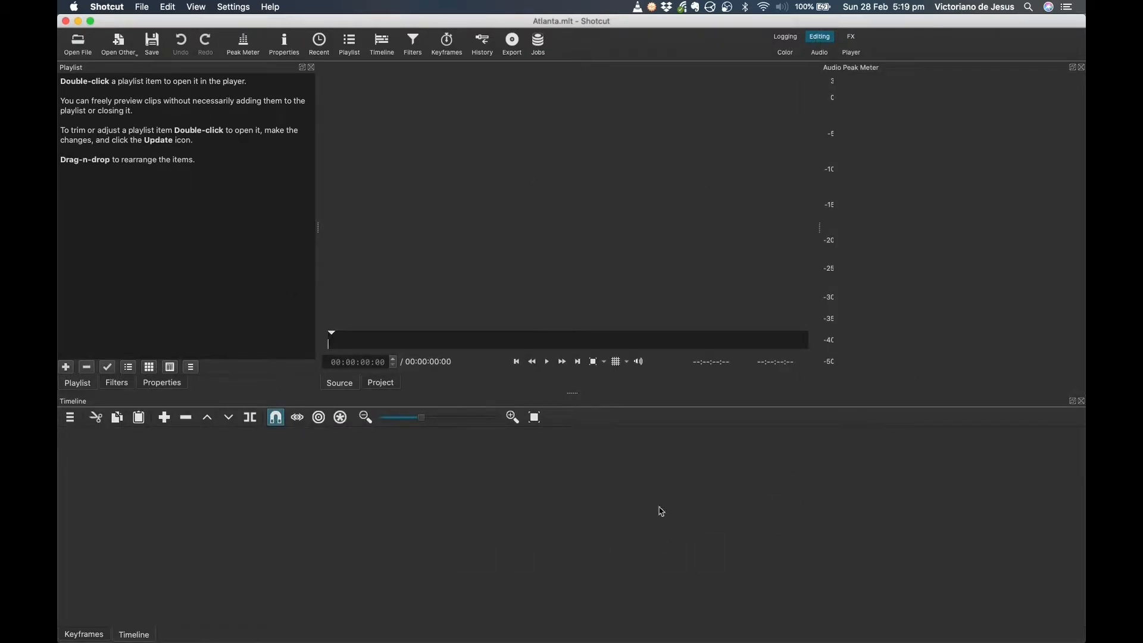
left_click(853, 40)
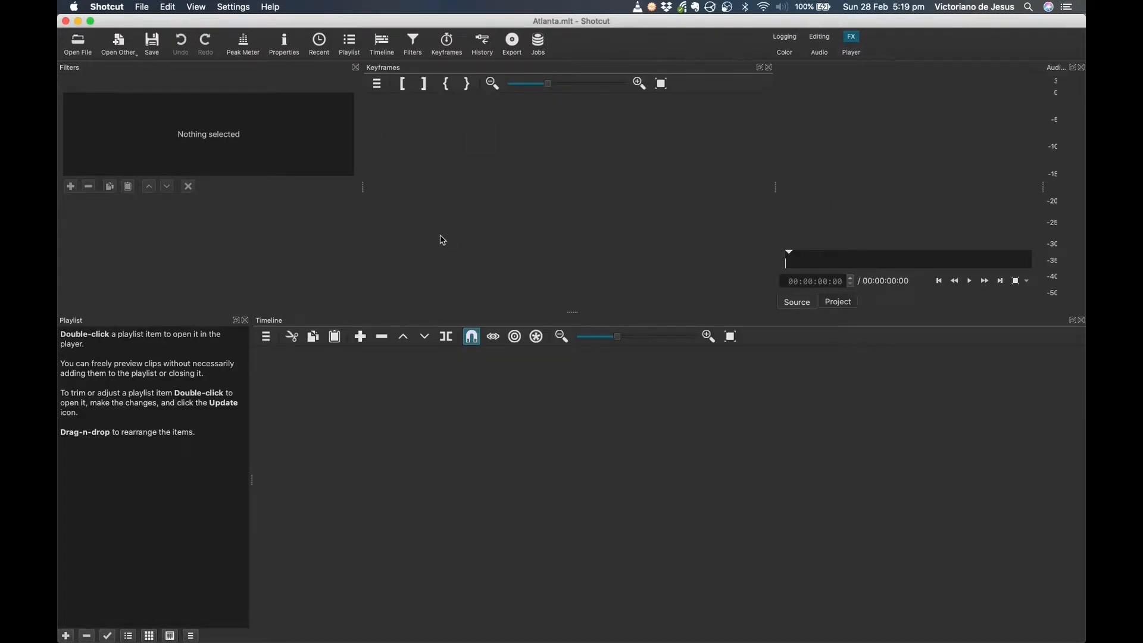
left_click(781, 55)
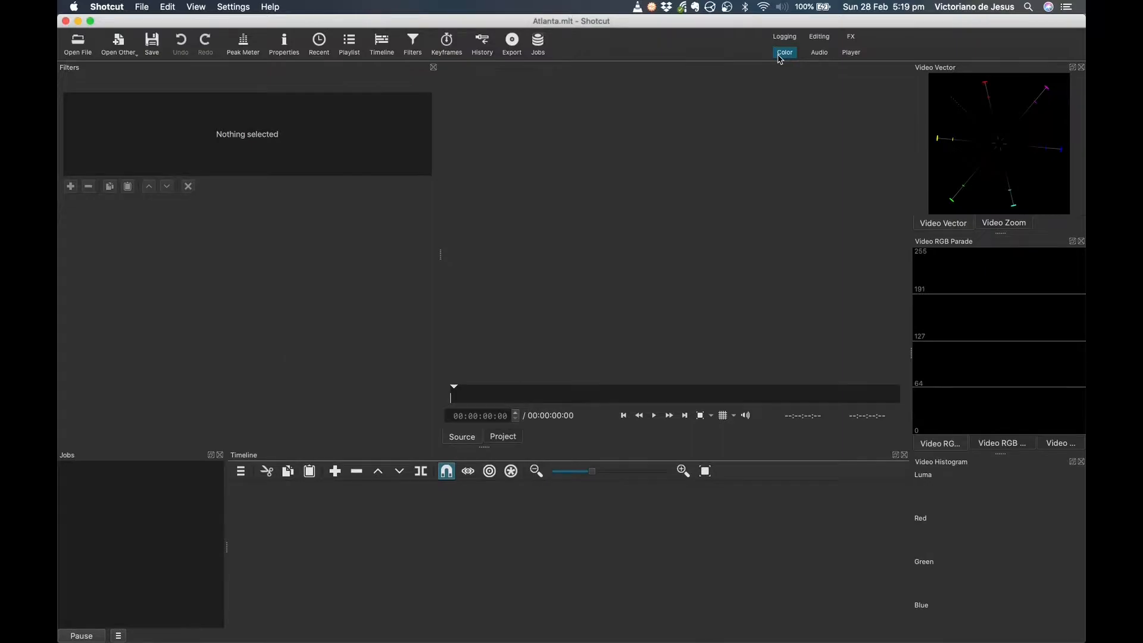
left_click(815, 53)
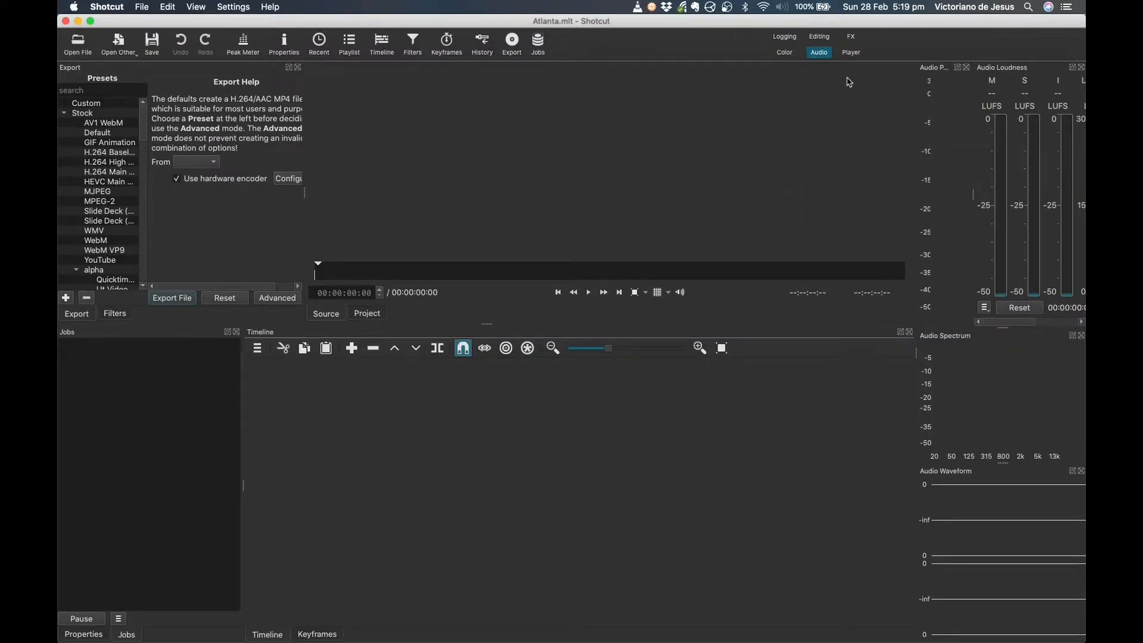
left_click(851, 52)
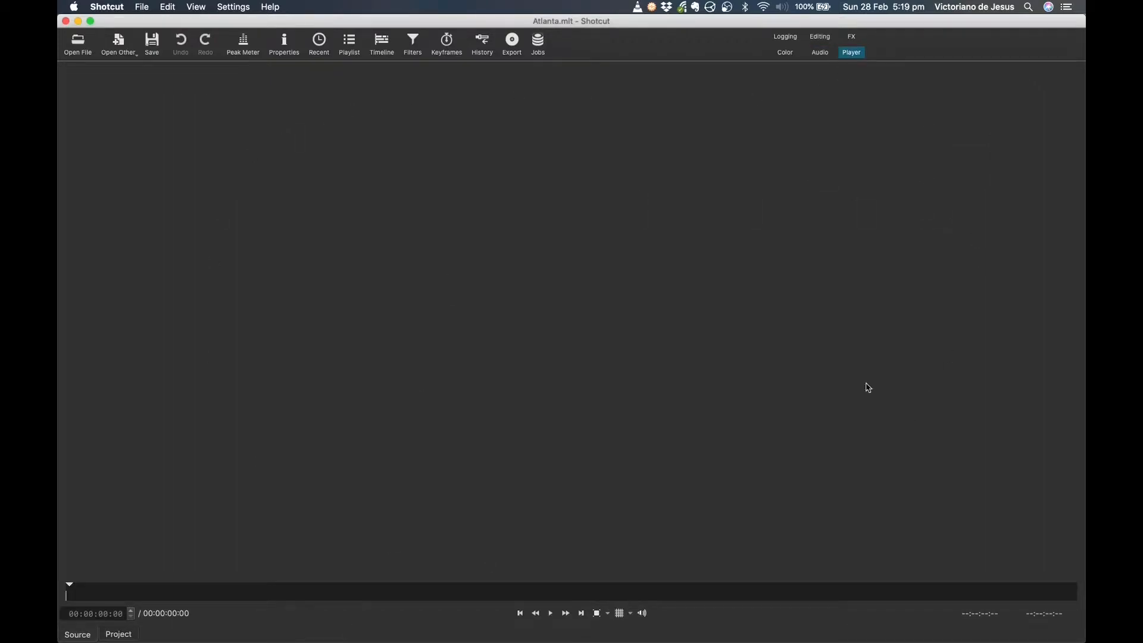
left_click(819, 37)
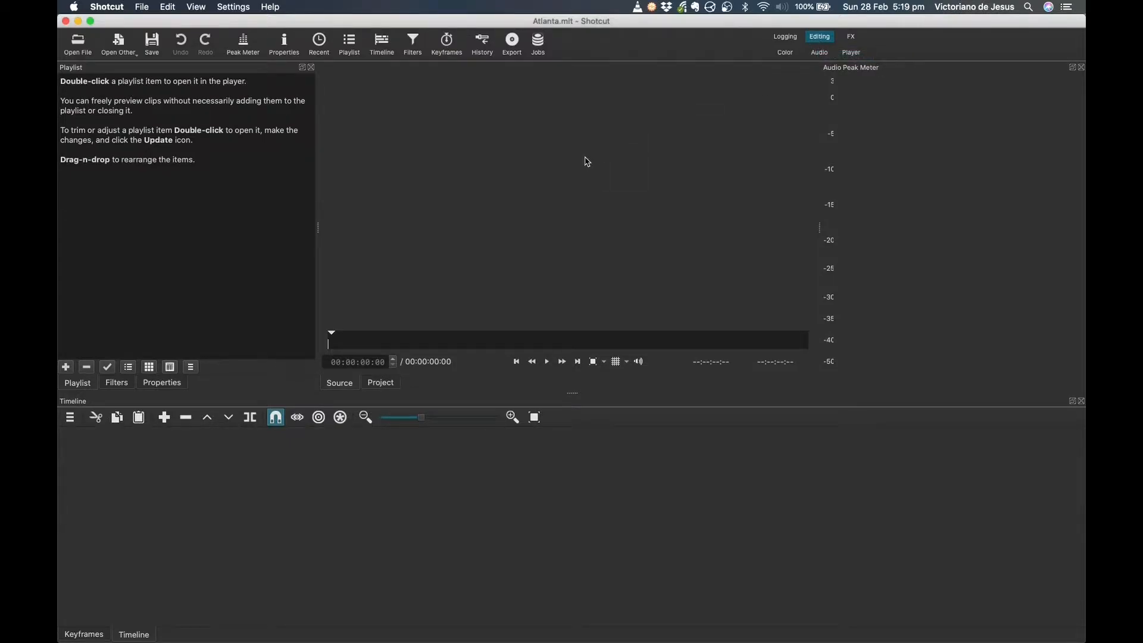
Step: Switch to Finder and add Pexels Videos 2818565.mp4 and Pexels Videos 2818556.mp4 from the Shotcut Demo folder to the playlist
key("super+Tab")
key("super+Tab")
key("super+Tab")
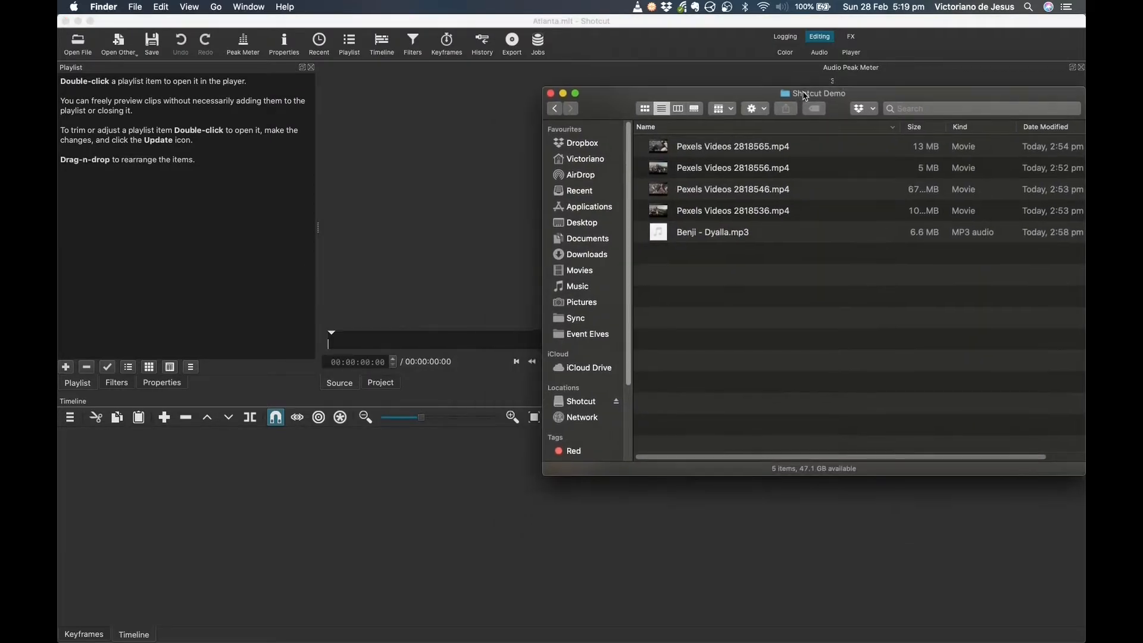
left_click_drag(749, 153, 219, 194)
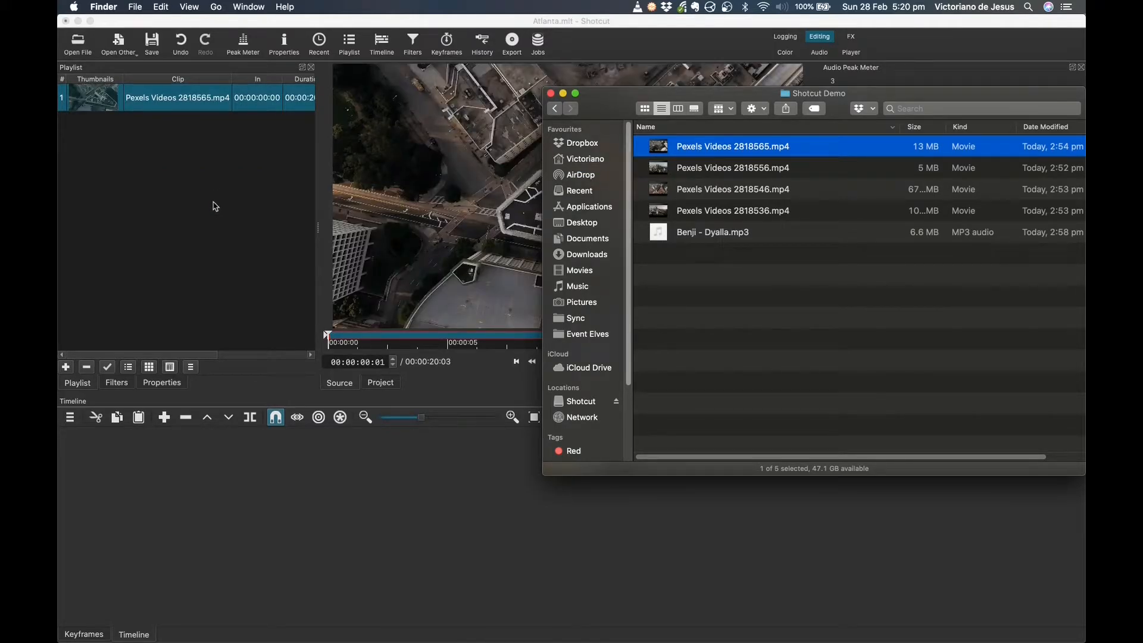
left_click(713, 169)
left_click_drag(714, 169, 191, 180)
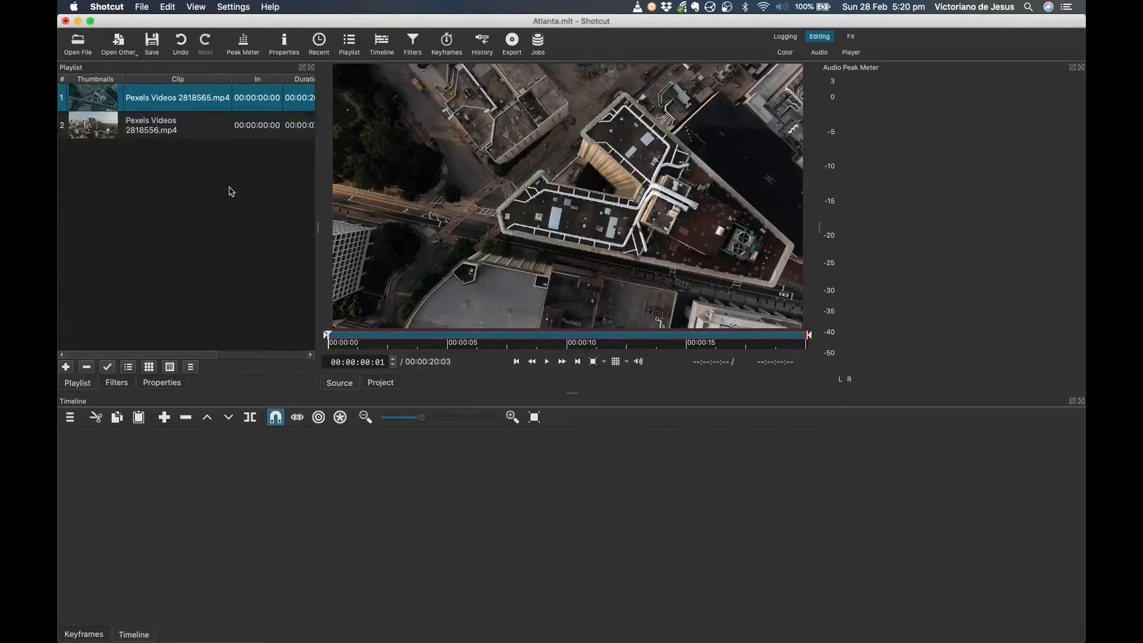
Step: Add Pexels Videos 2818546.mp4 and Pexels Videos 2818536.mp4 from Finder to the Shotcut playlist
key("super+Tab")
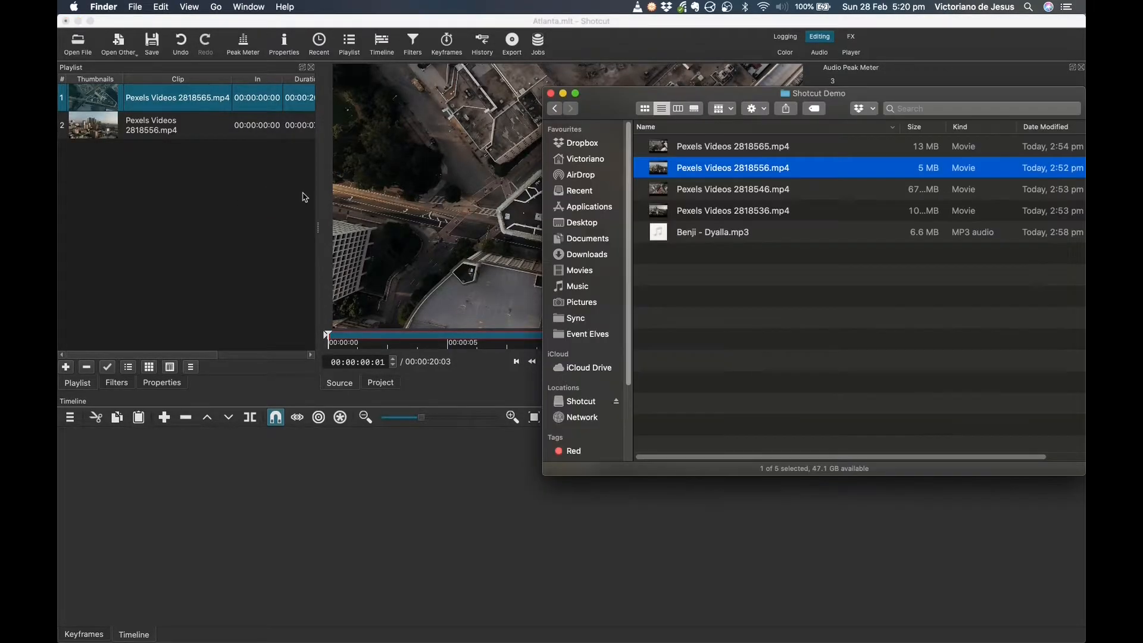
left_click_drag(684, 194, 209, 220)
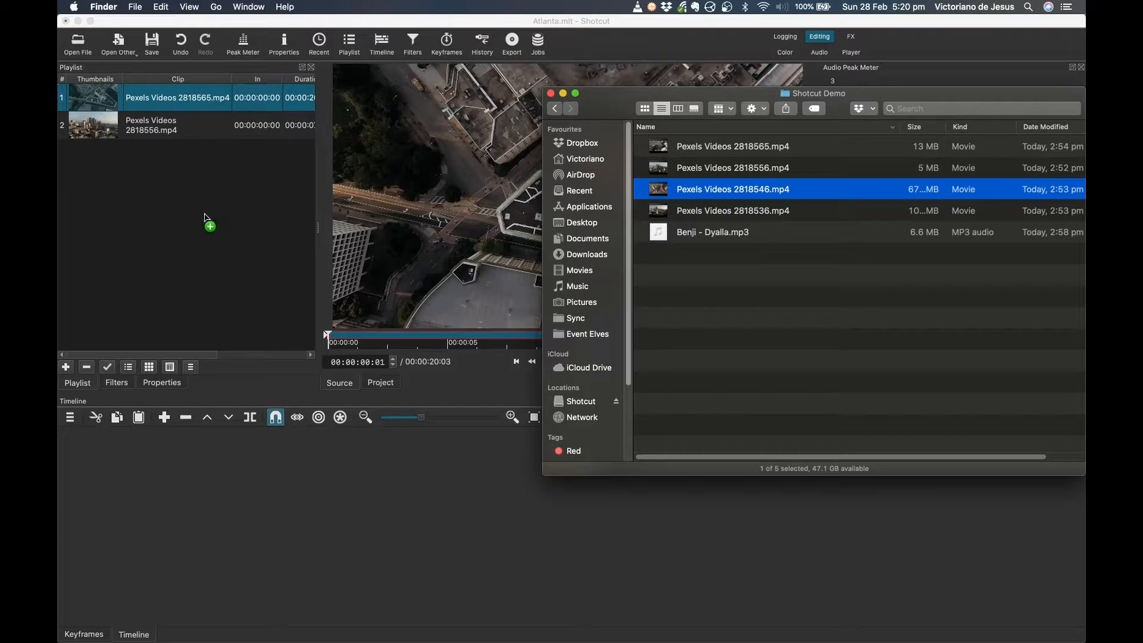
left_click_drag(688, 216, 212, 218)
left_click(217, 223)
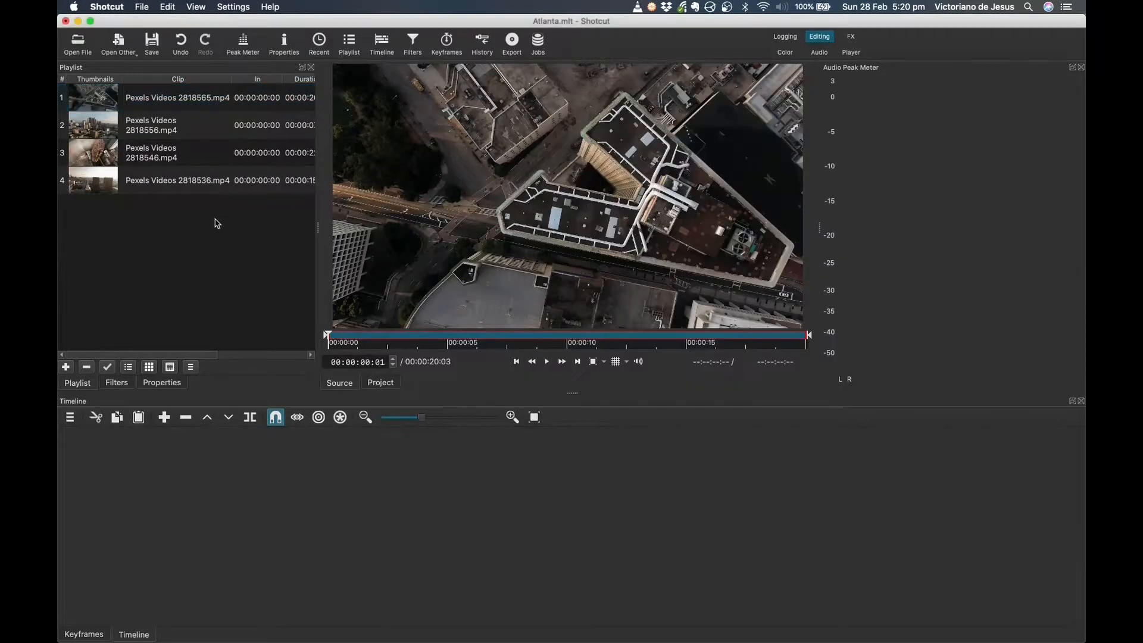
Step: Preview Pexels Videos 2818536.mp4 in the player and compare the playlist's icons, tiles and details views, ending in details
left_click(153, 105)
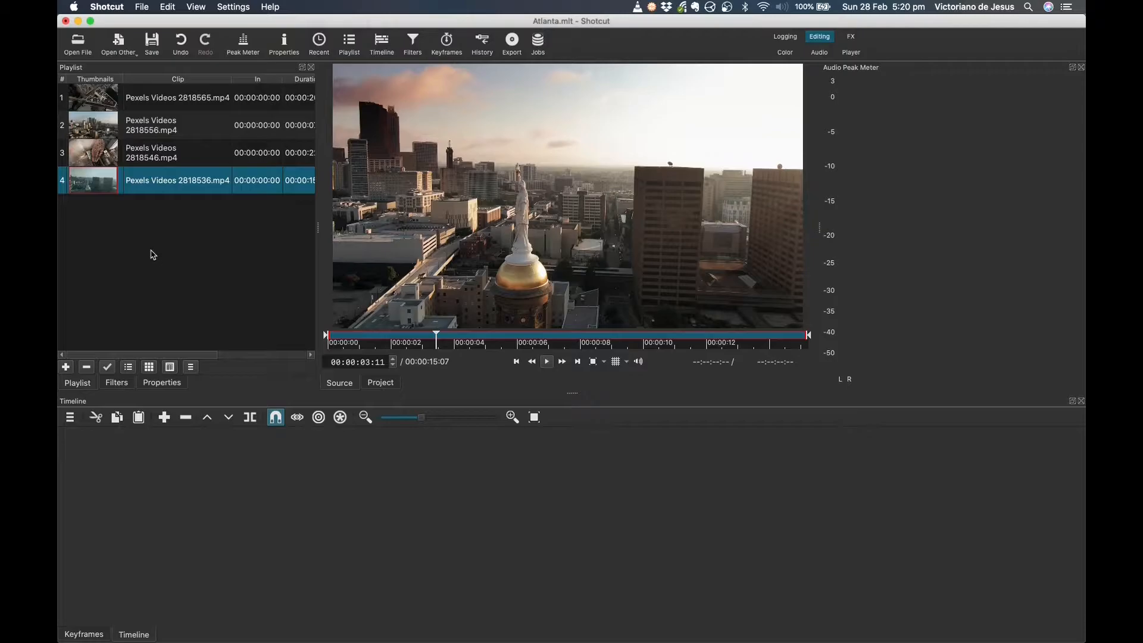
left_click(158, 131)
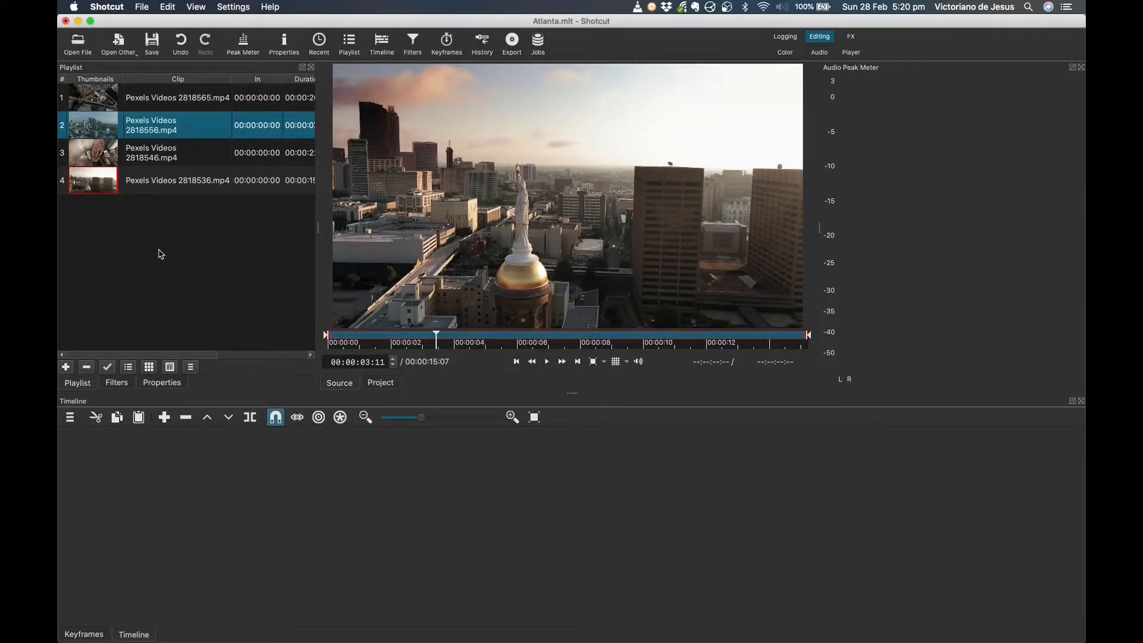
left_click(150, 367)
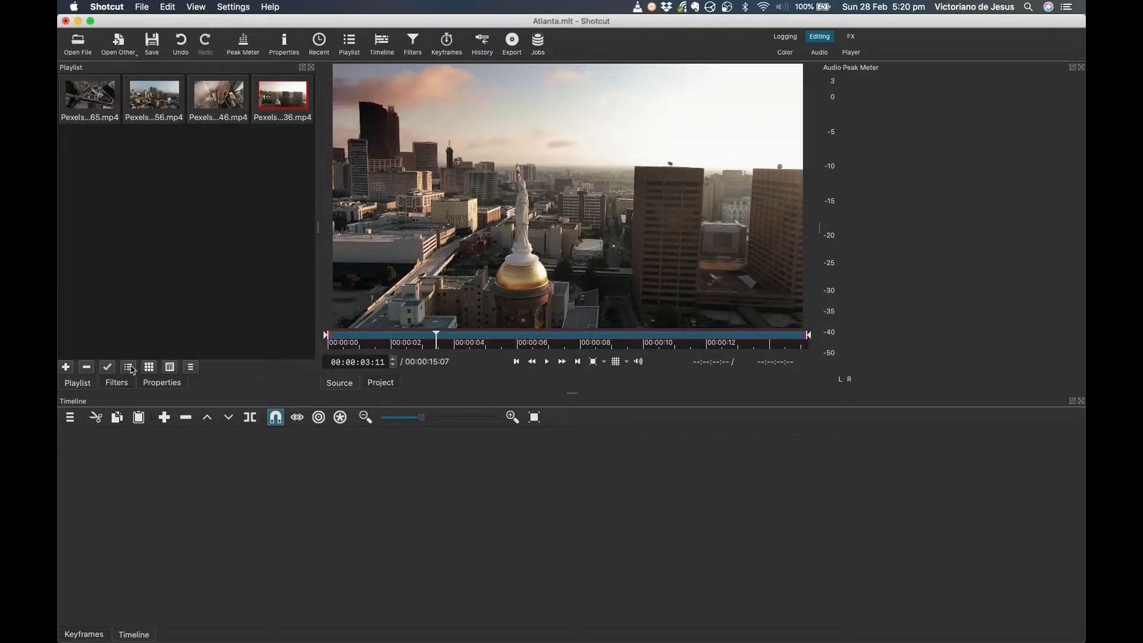
left_click(130, 368)
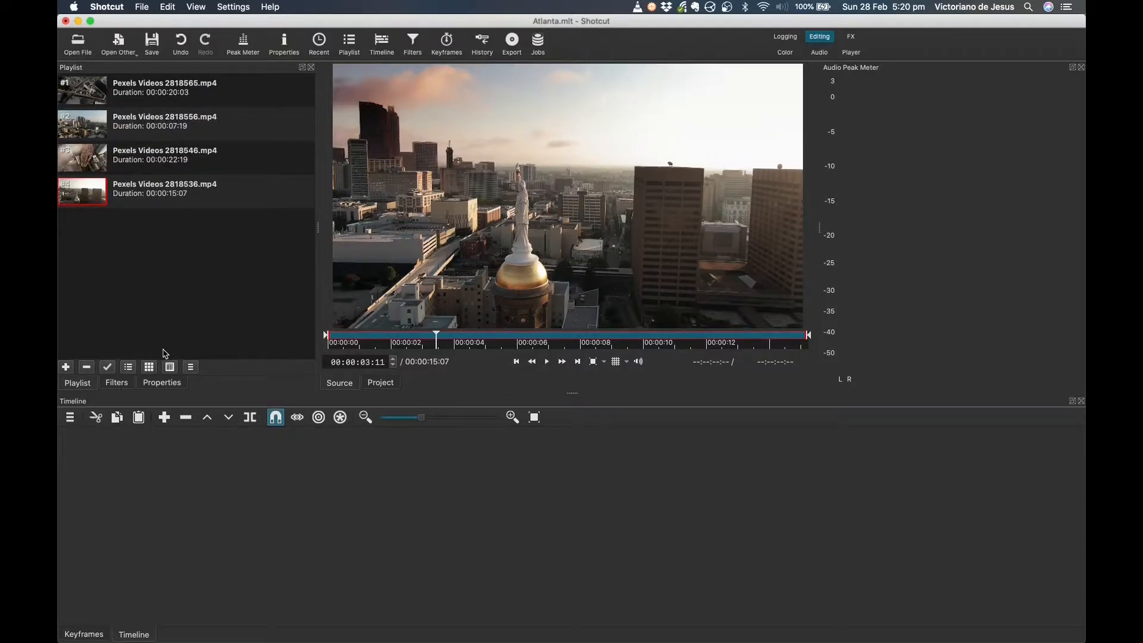
left_click(170, 369)
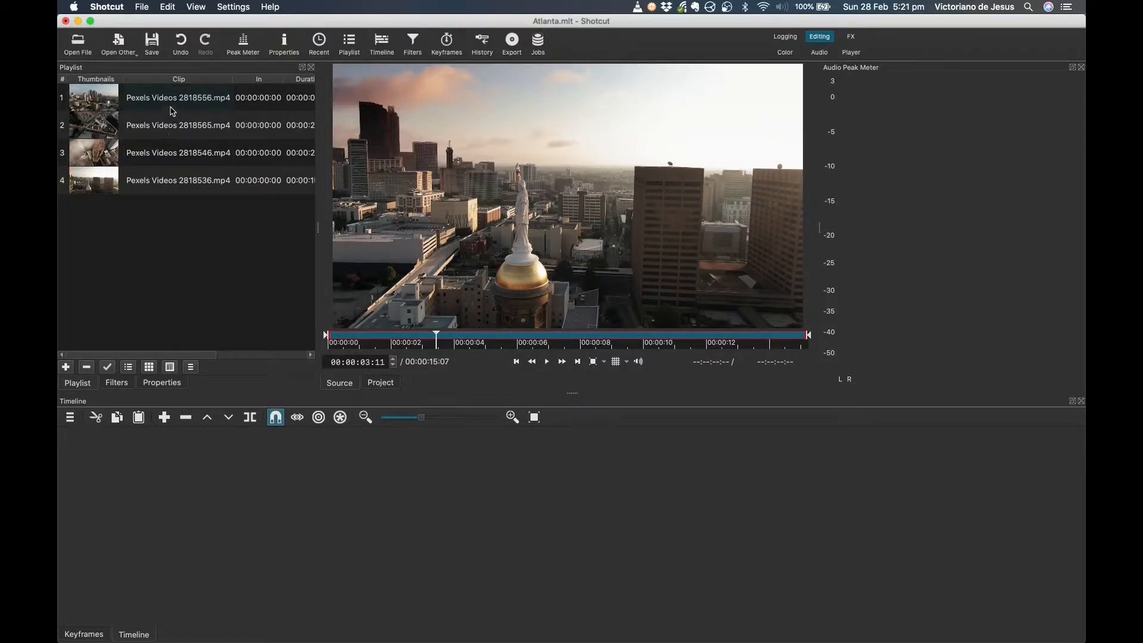
Step: Move Pexels Videos 2818565.mp4 to the end of the playlist and briefly play Pexels Videos 2818536.mp4 in the player
left_click_drag(172, 132, 172, 182)
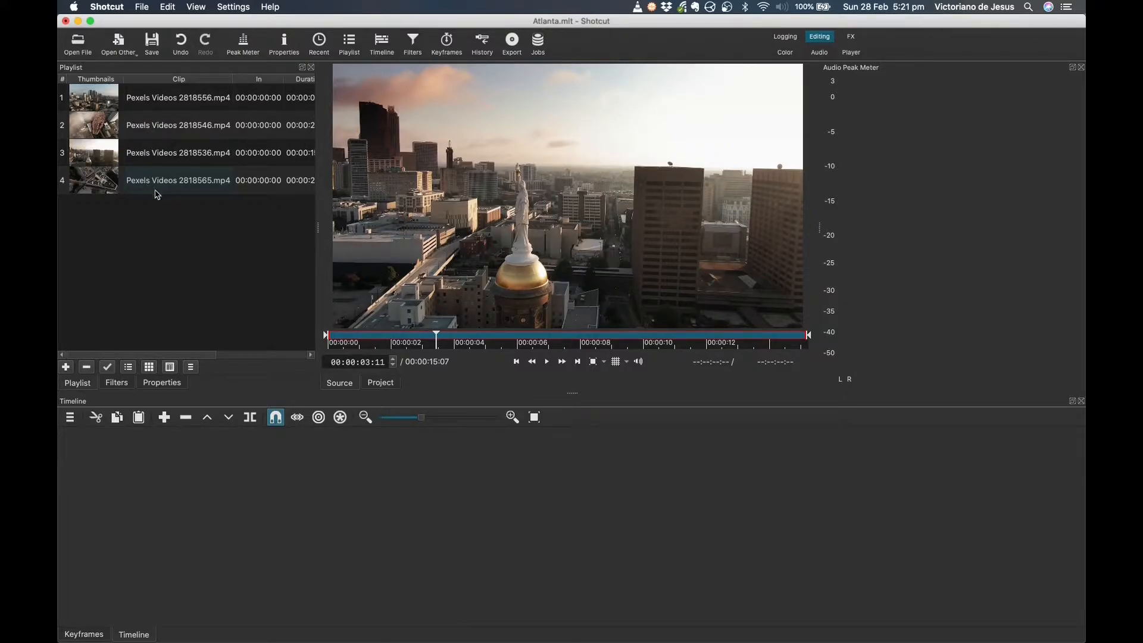
left_click(171, 156)
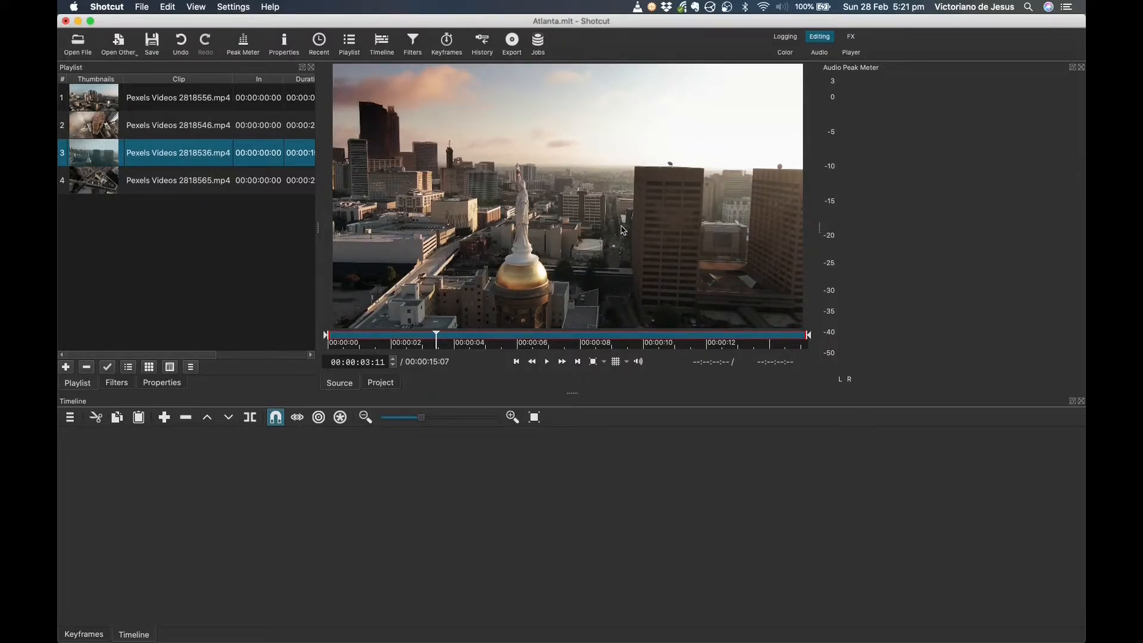
left_click(547, 362)
left_click(547, 362)
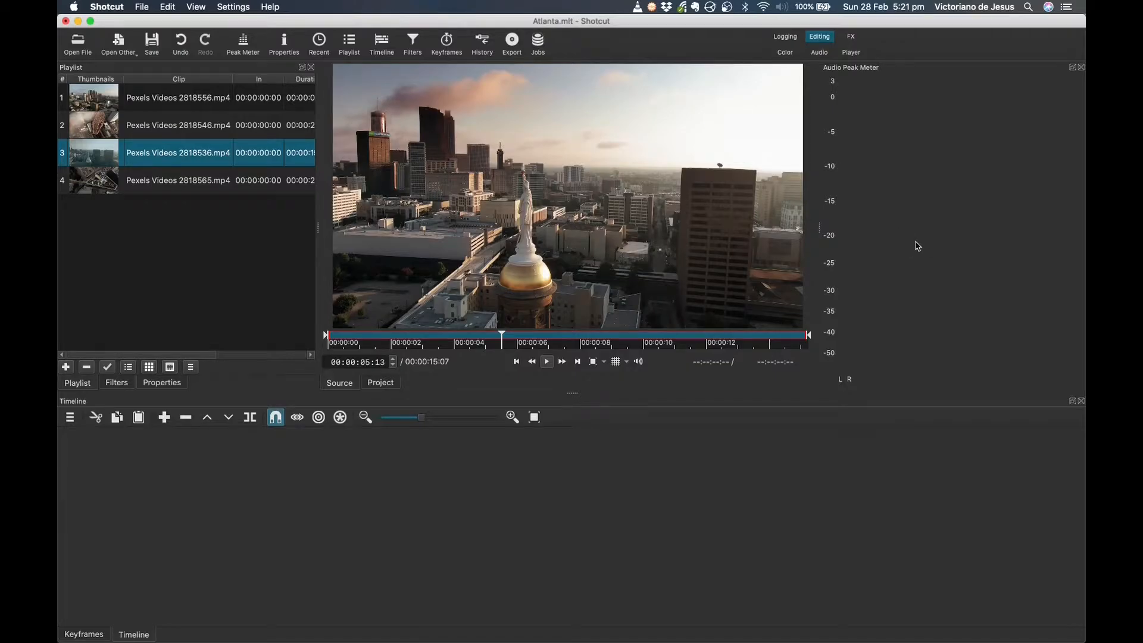
Step: Place Pexels Videos 2818556.mp4 from the playlist at the start of the empty timeline on a new video track
left_click(173, 237)
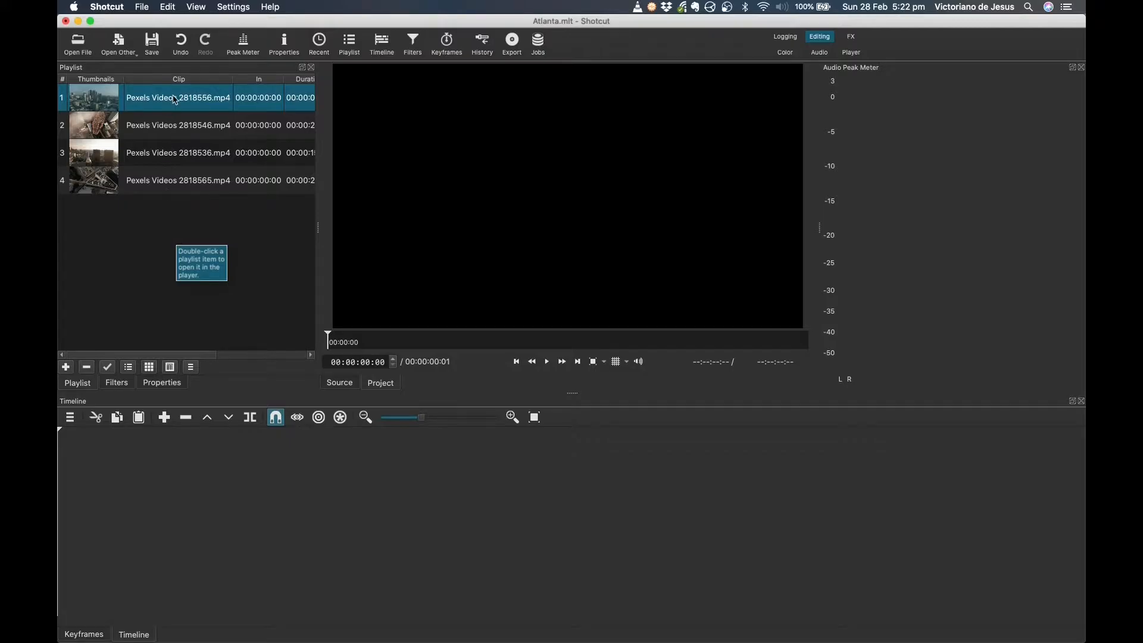
left_click_drag(175, 102, 208, 471)
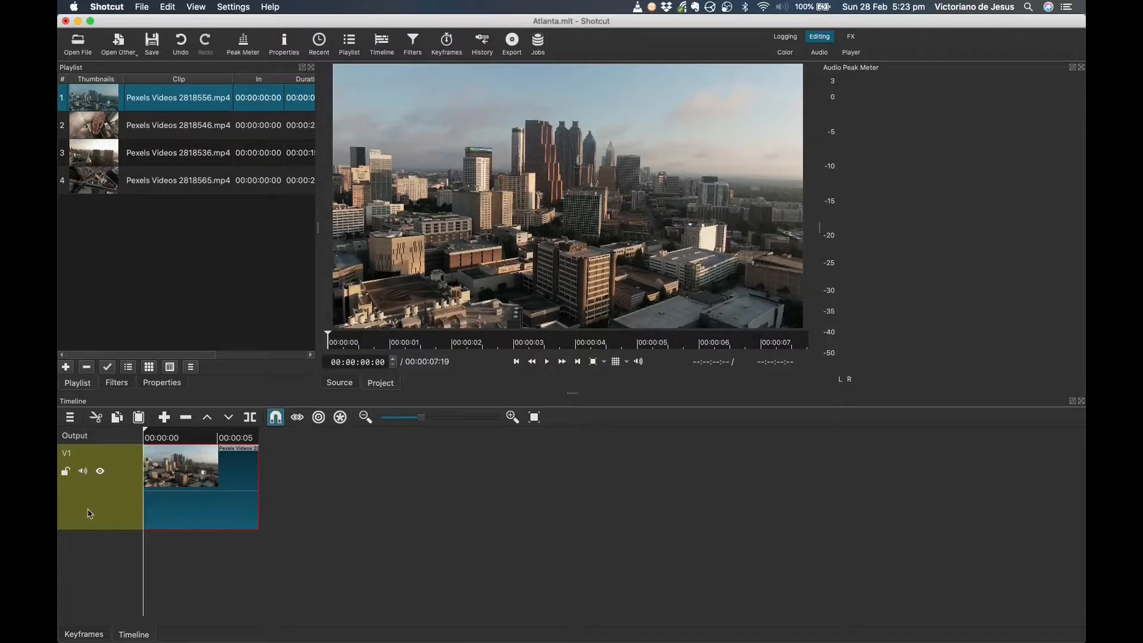
double_click(69, 459)
left_click(123, 491)
Step: Play the timeline clip briefly, pause it, and advance the playhead frame by frame to 00:00:02:05
key("space")
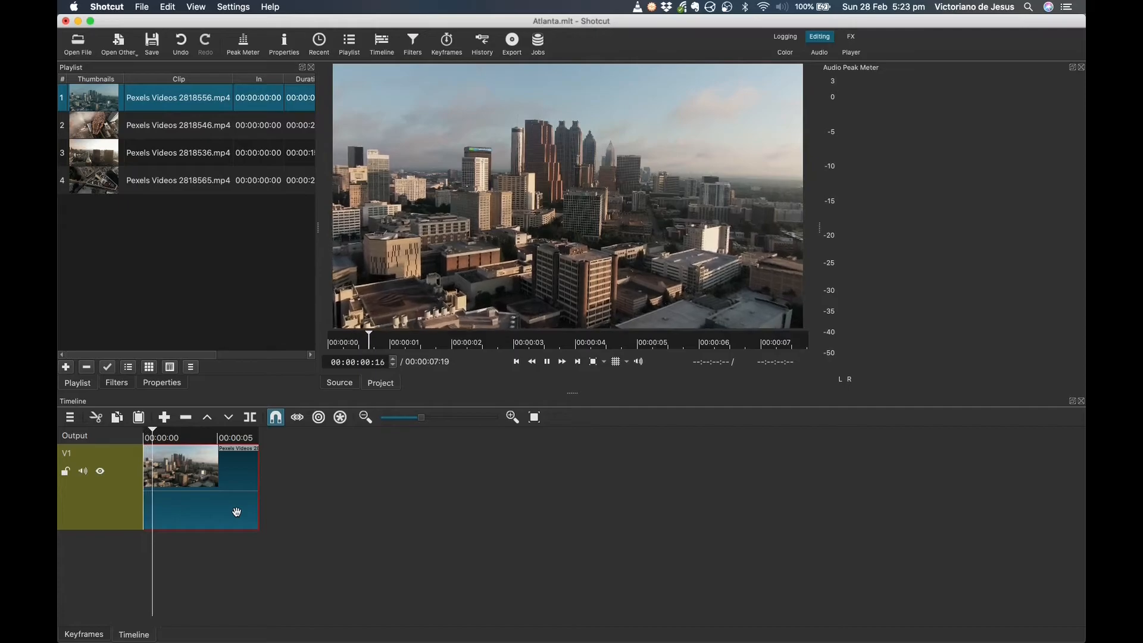
key("space")
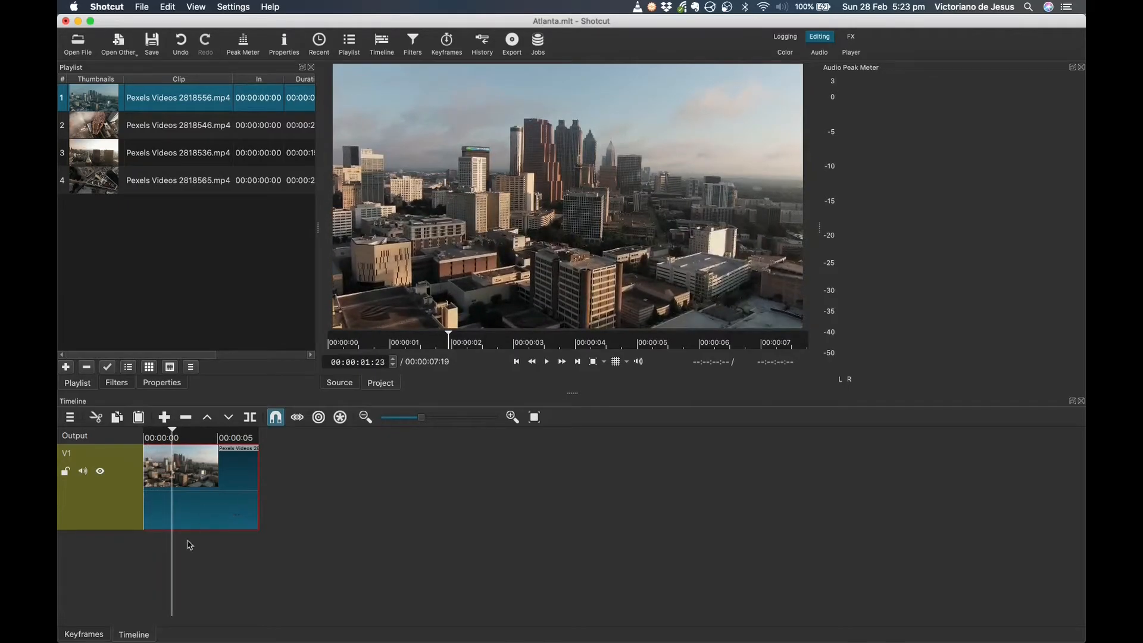
key("Right")
key("Right")
key("Right")
key("Right")
key("Right")
key("Right")
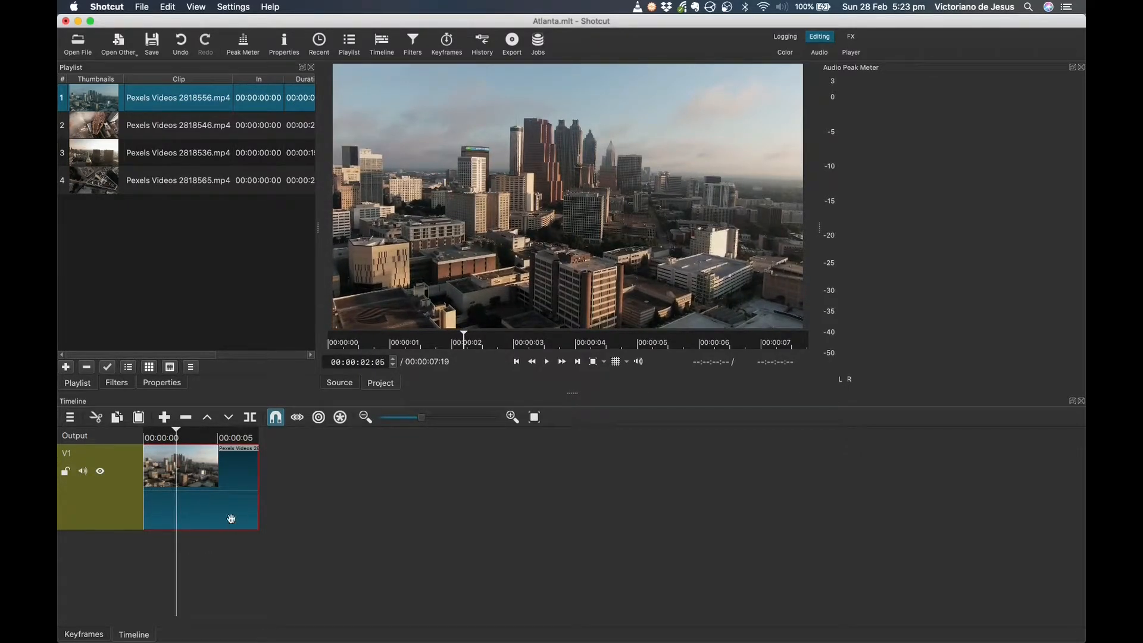
Step: Play the timeline up to 00:00:04:00, pause it, and add a second video track above V1
key("space")
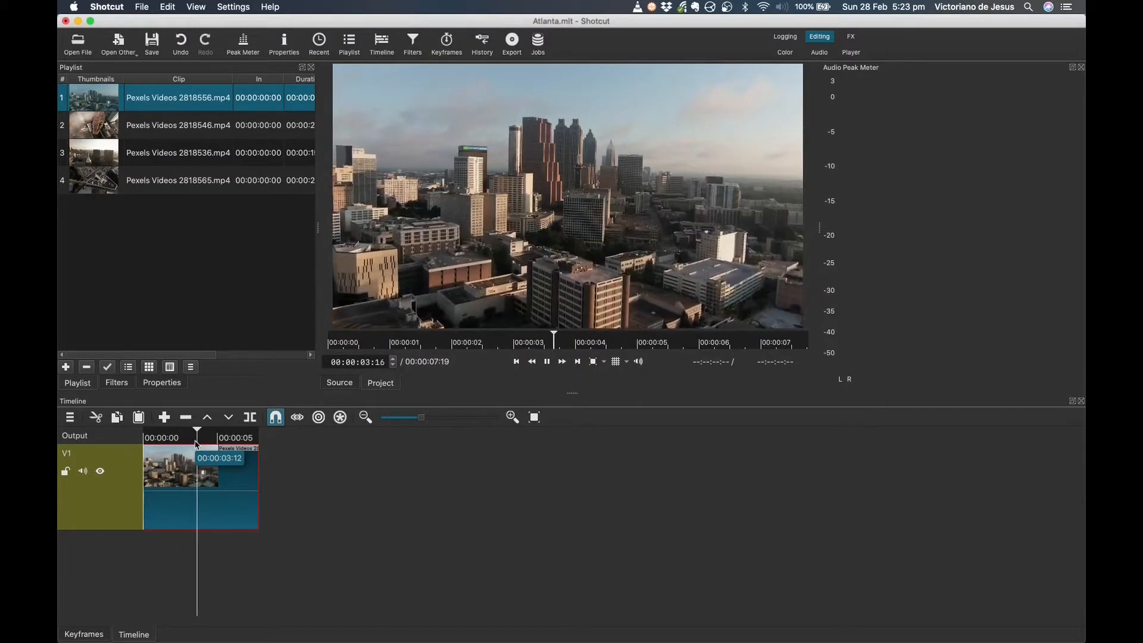
key("space")
left_click(71, 417)
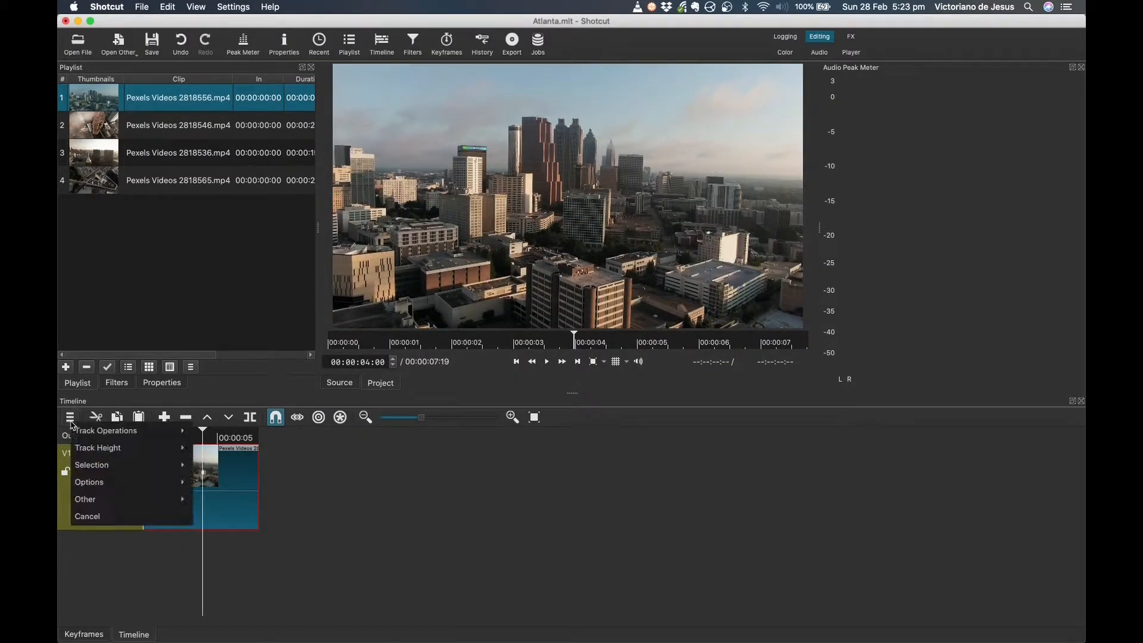
mouse_move(78, 431)
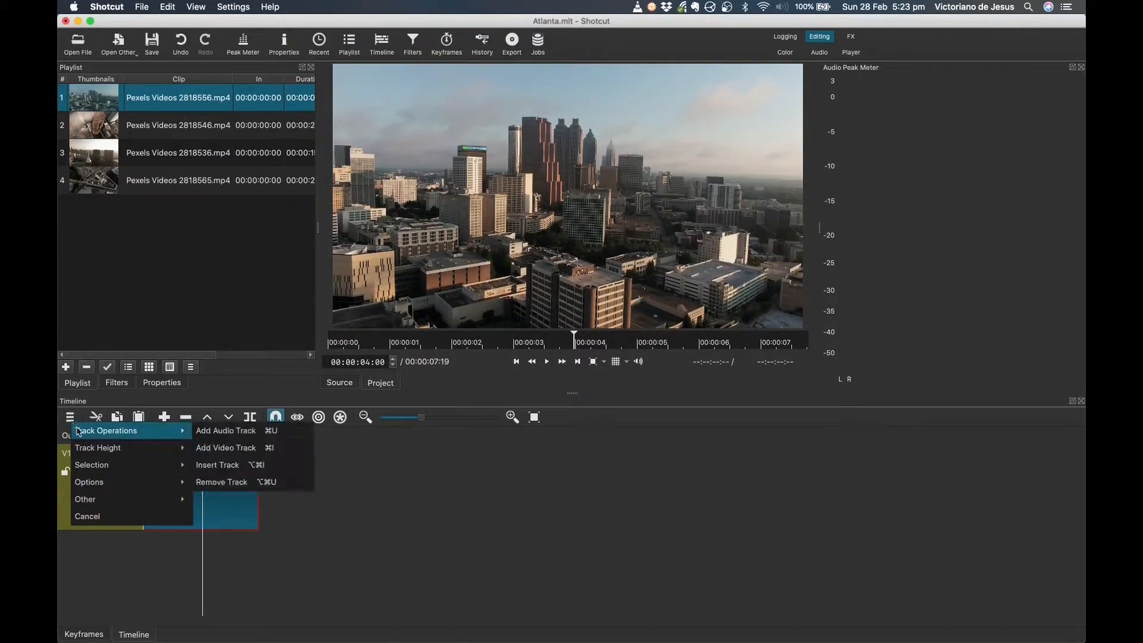
left_click(232, 455)
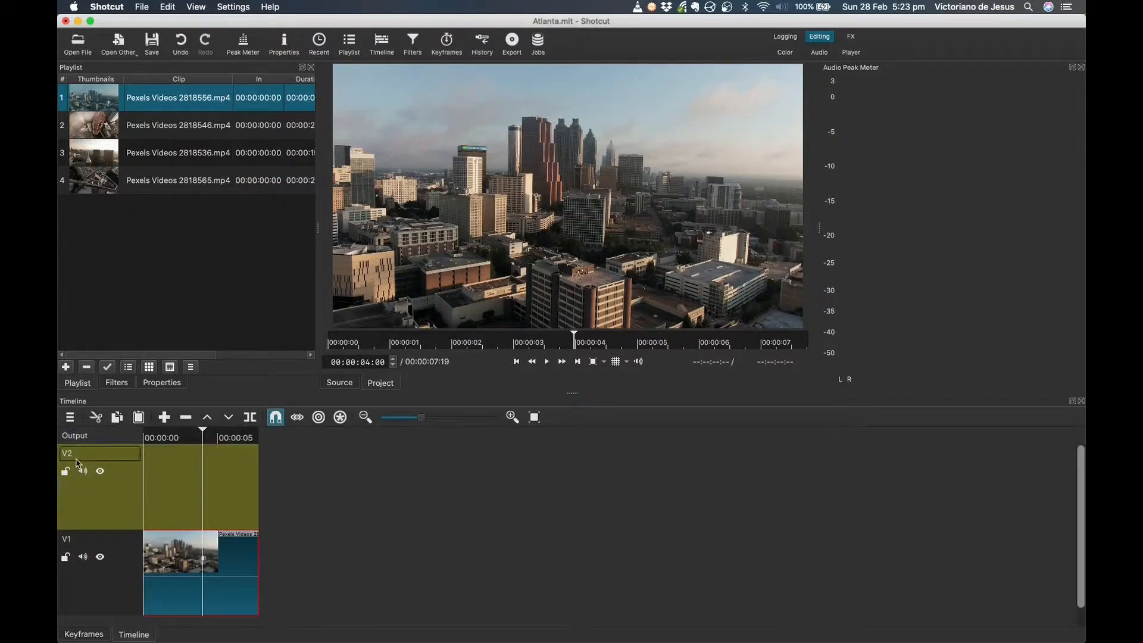
Step: Make the timeline tracks shorter by two steps
left_click(71, 418)
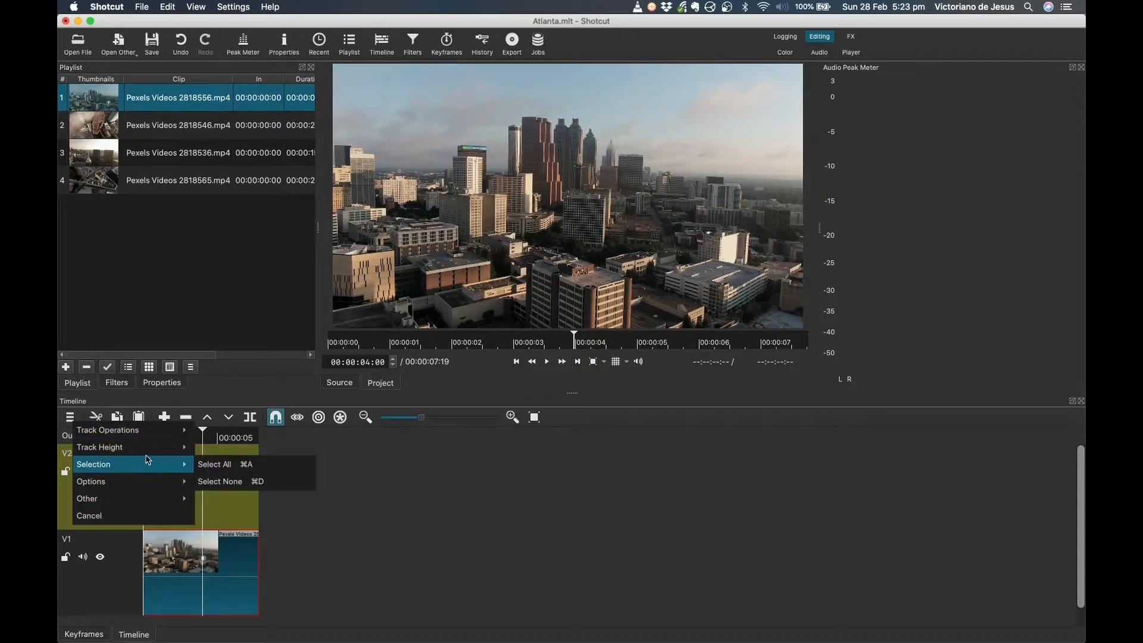
mouse_move(148, 457)
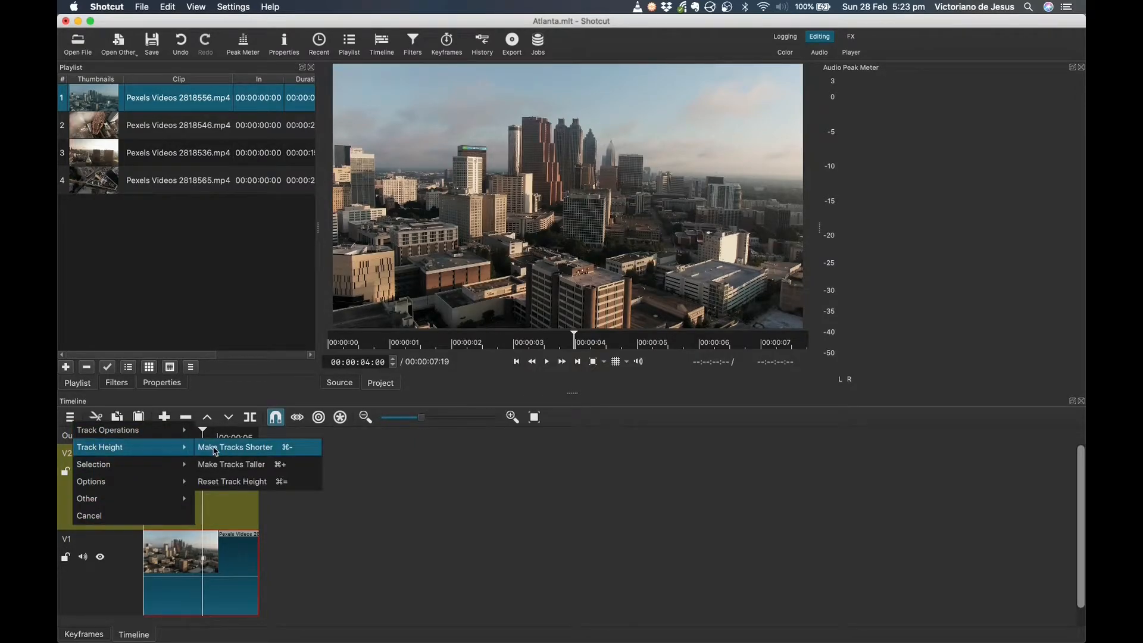
left_click(216, 452)
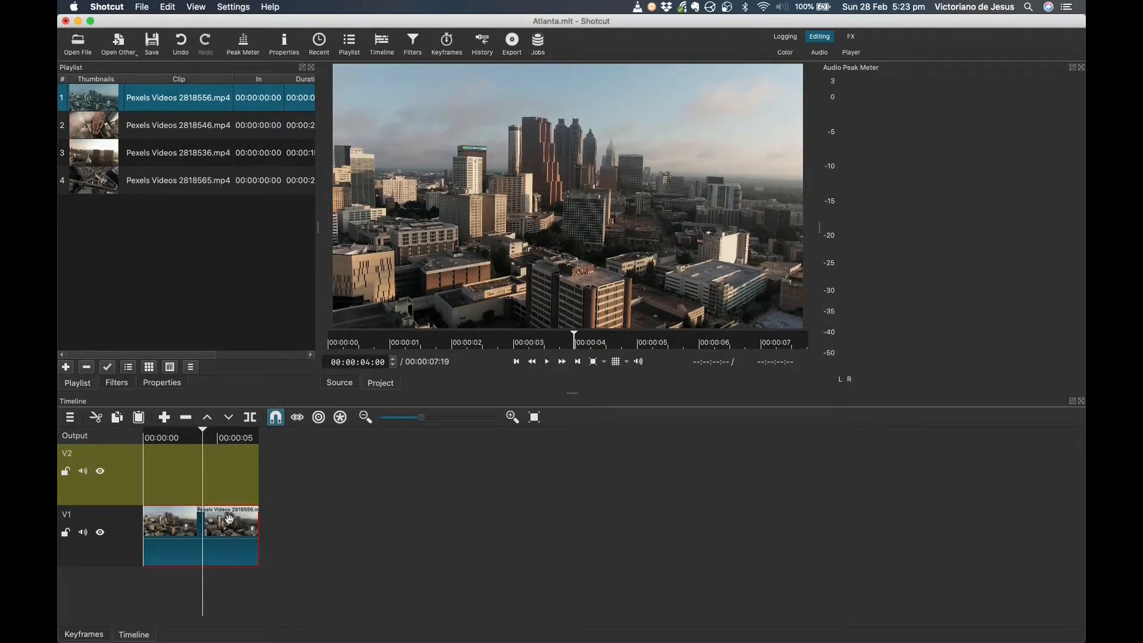
left_click(69, 417)
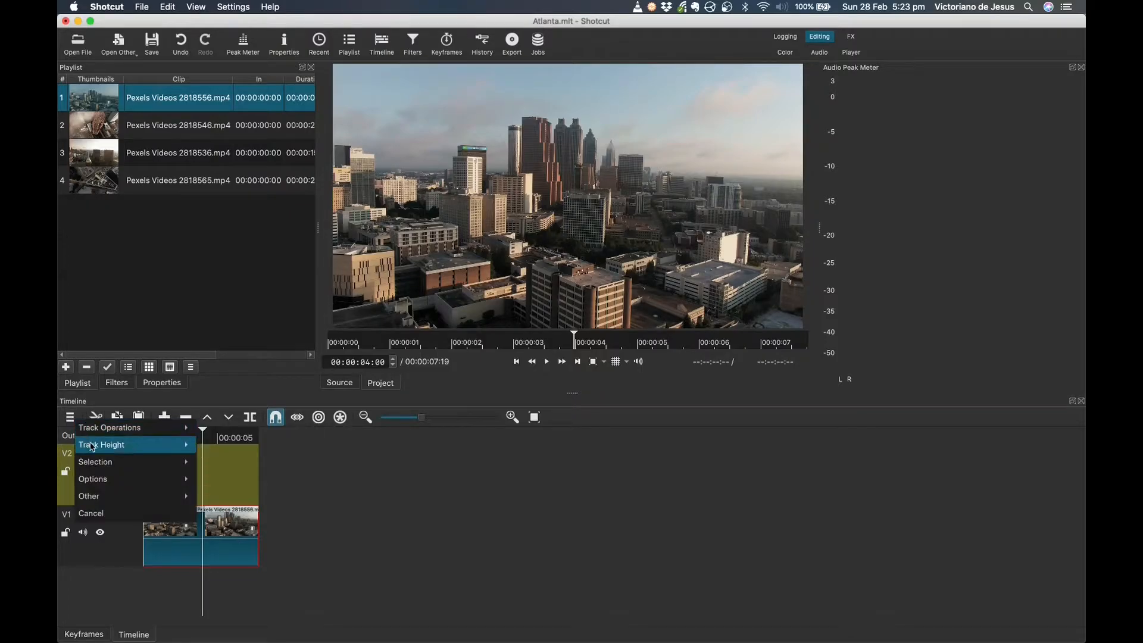
mouse_move(139, 450)
left_click(217, 451)
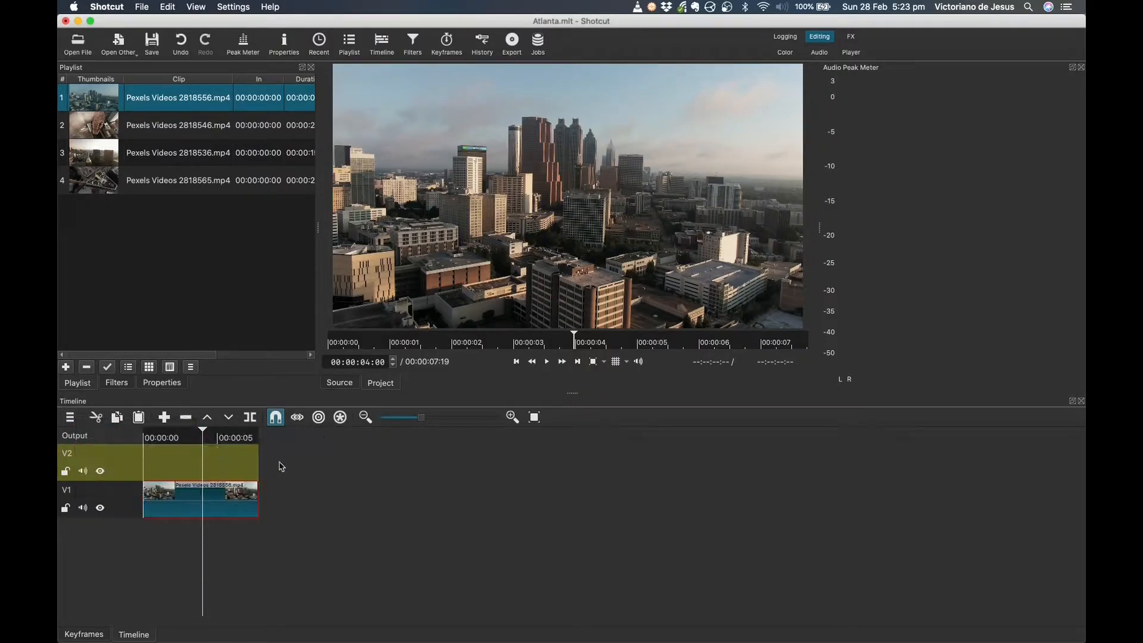
Step: Reset the height of the timeline tracks to the default
left_click(69, 417)
mouse_move(133, 448)
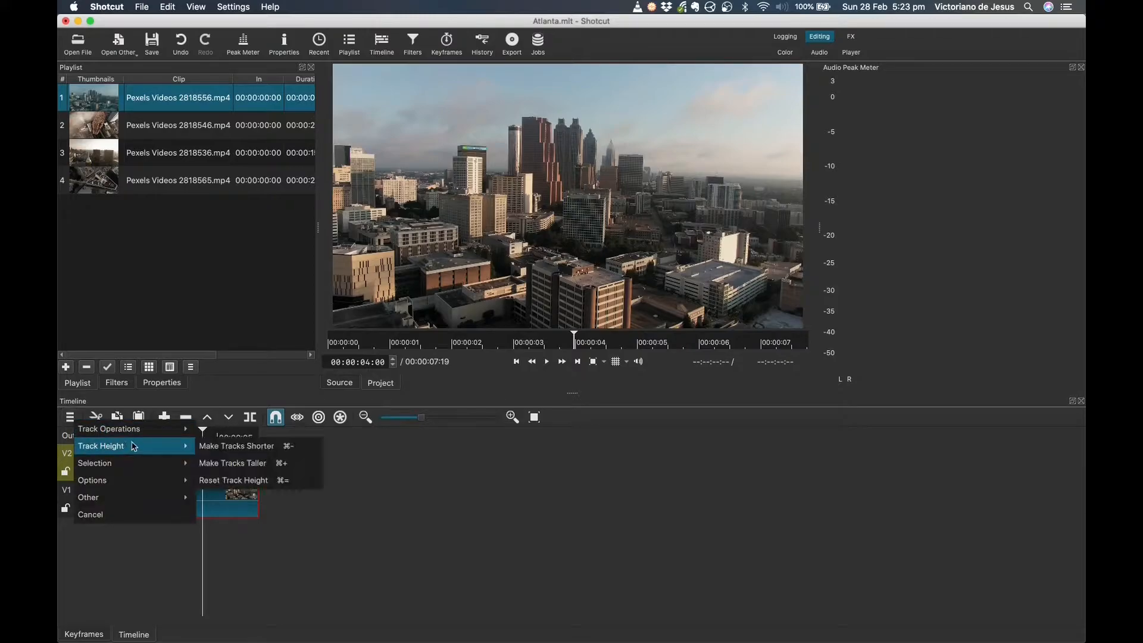
left_click(233, 482)
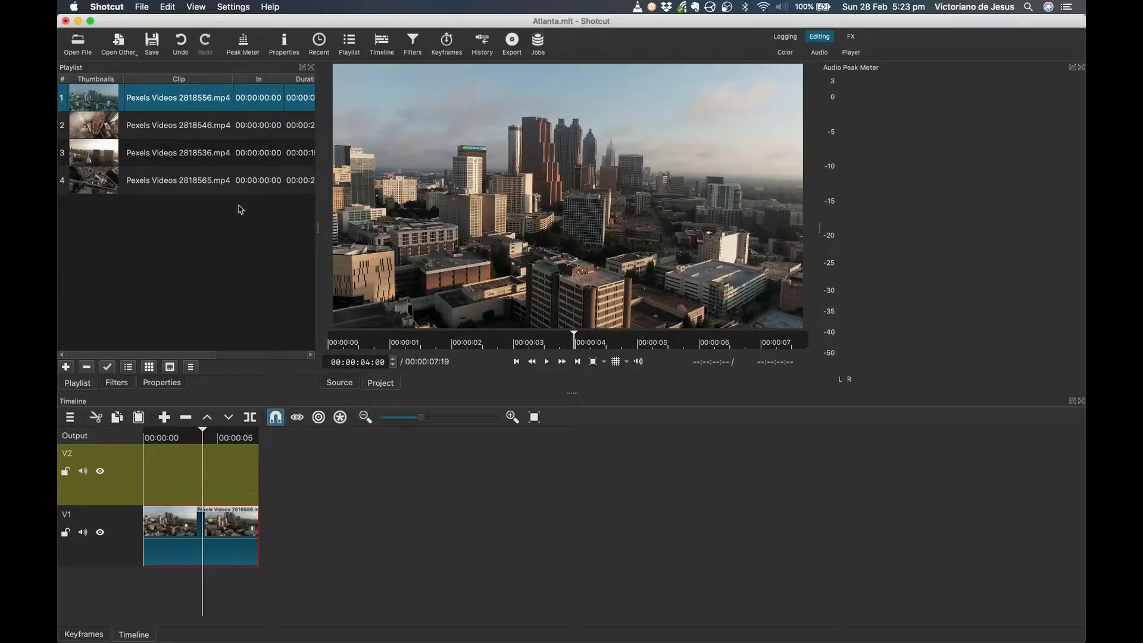
Step: Place Pexels Videos 2818546.mp4 on V1 after the first clip and move it earlier, leaving a small gap between the clips
left_click(202, 138)
left_click_drag(202, 138, 589, 543)
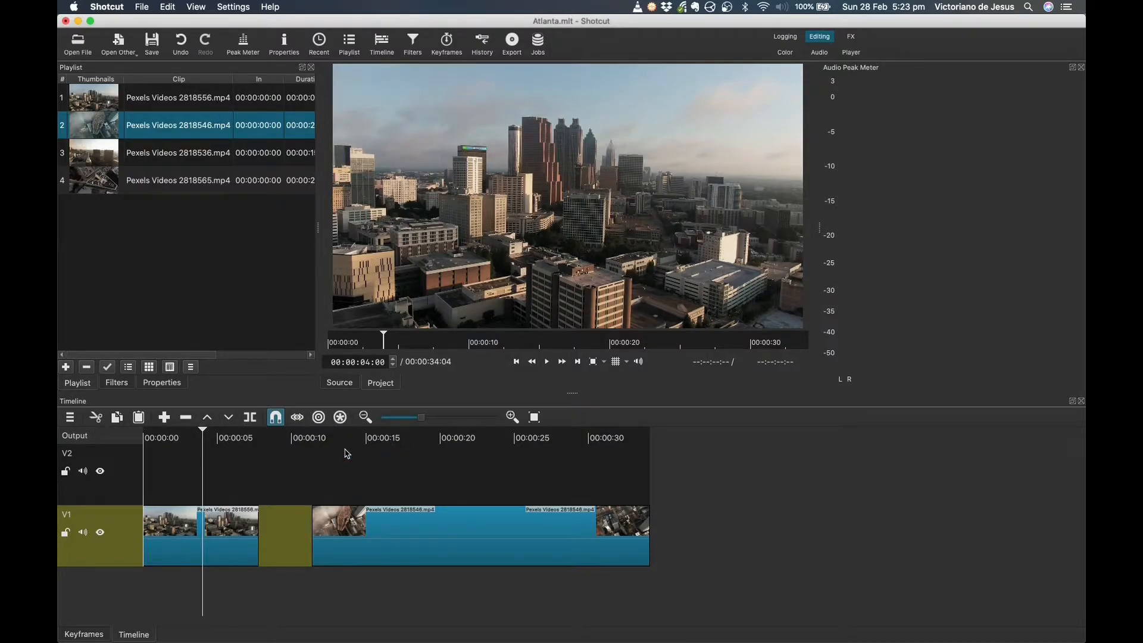
left_click_drag(490, 539, 455, 550)
Step: Toggle snapping off and on, and try scrubbing the timeline with Scrub While Dragging temporarily enabled
left_click(276, 419)
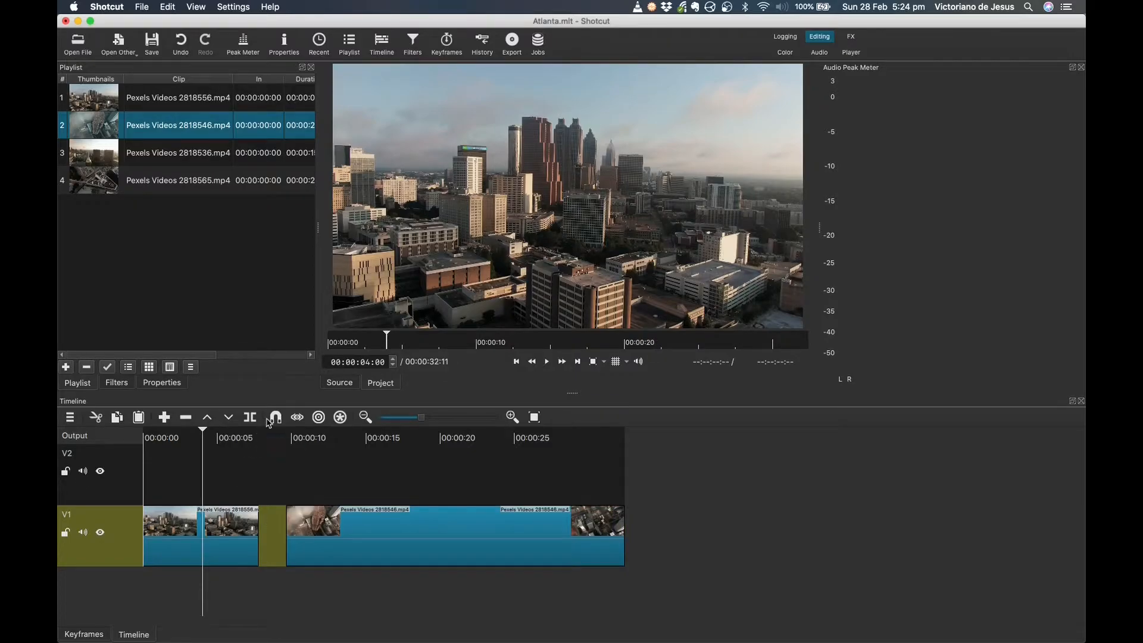
left_click(276, 419)
left_click(298, 419)
left_click_drag(338, 475, 440, 474)
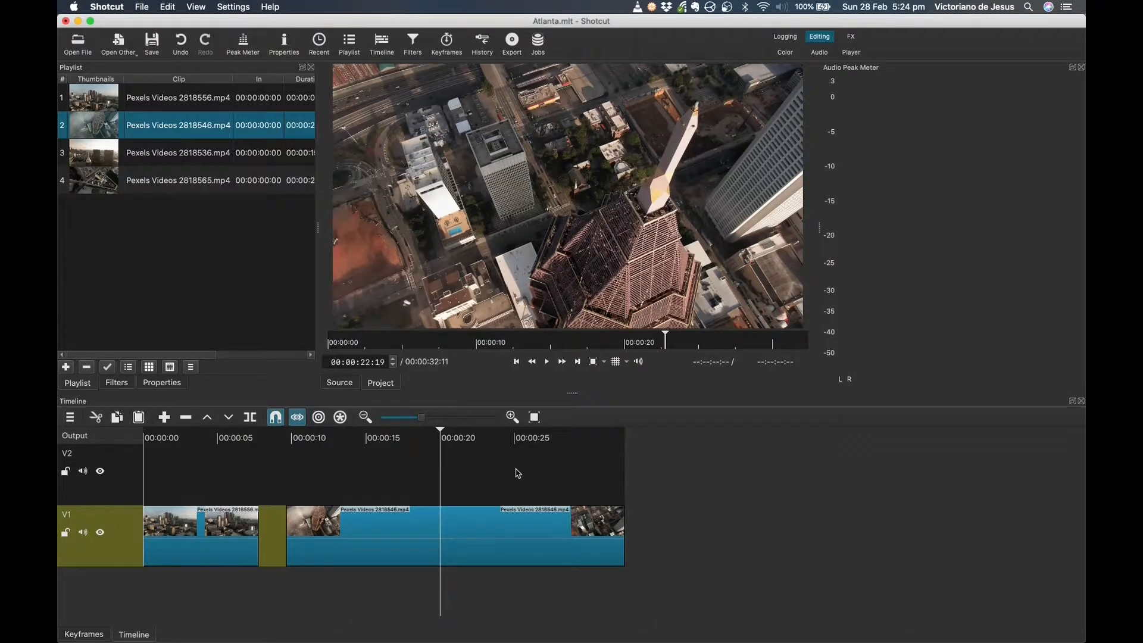
left_click_drag(517, 473, 480, 474)
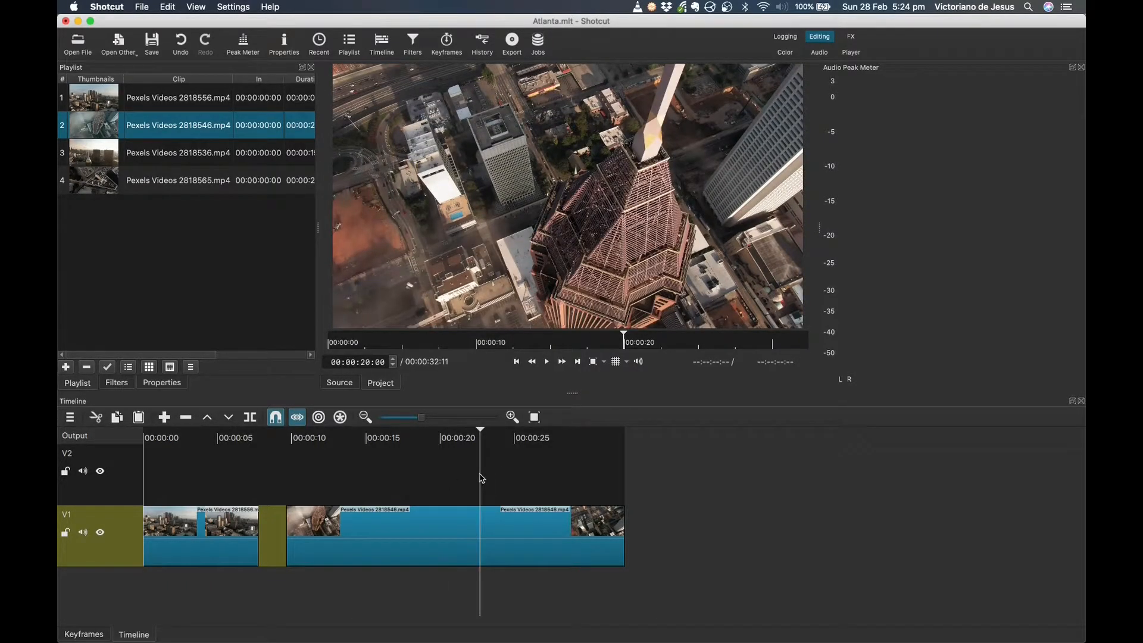
left_click(519, 479)
left_click(528, 480)
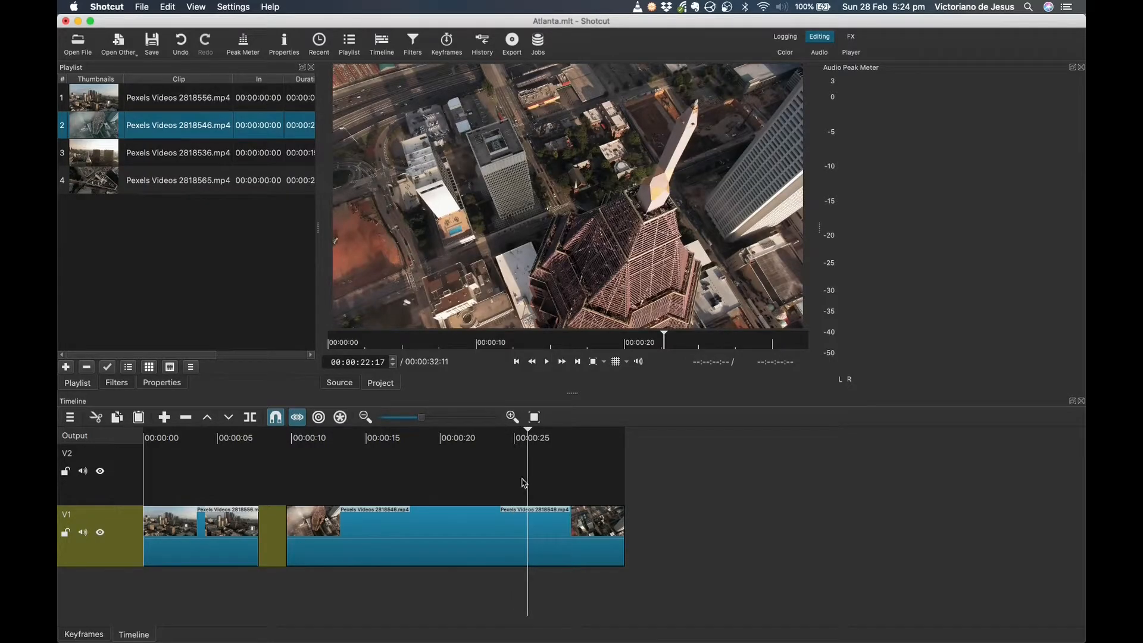
left_click(474, 480)
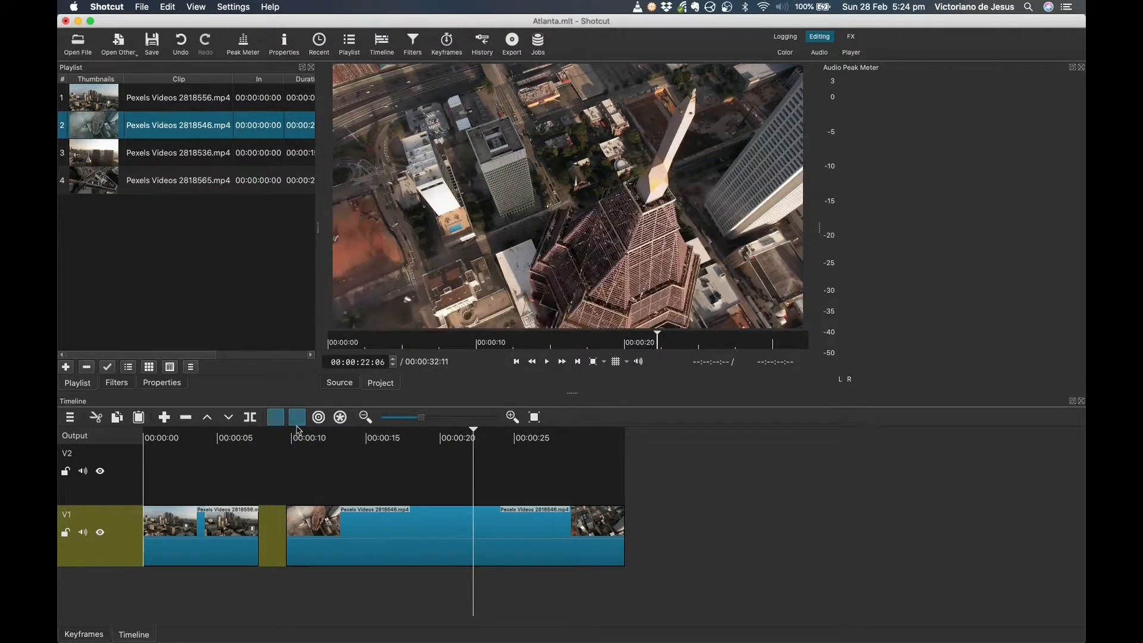
left_click(298, 418)
Step: Play the timeline from its start and pause it within the first clip, shortly past four seconds
left_click(175, 483)
key("Home")
key("space")
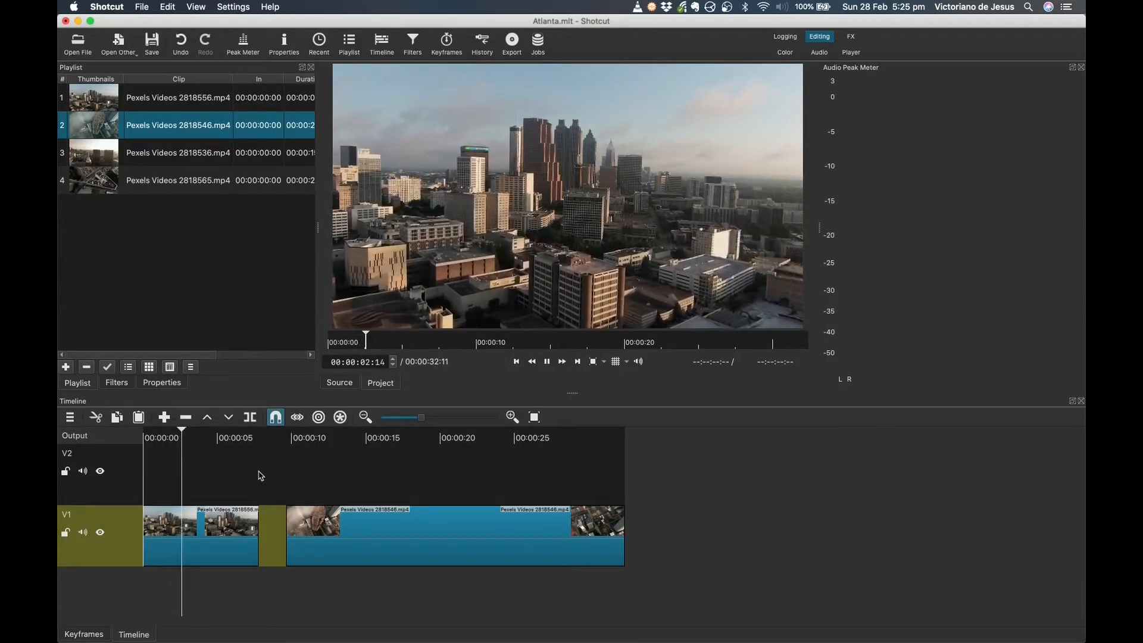
key("space")
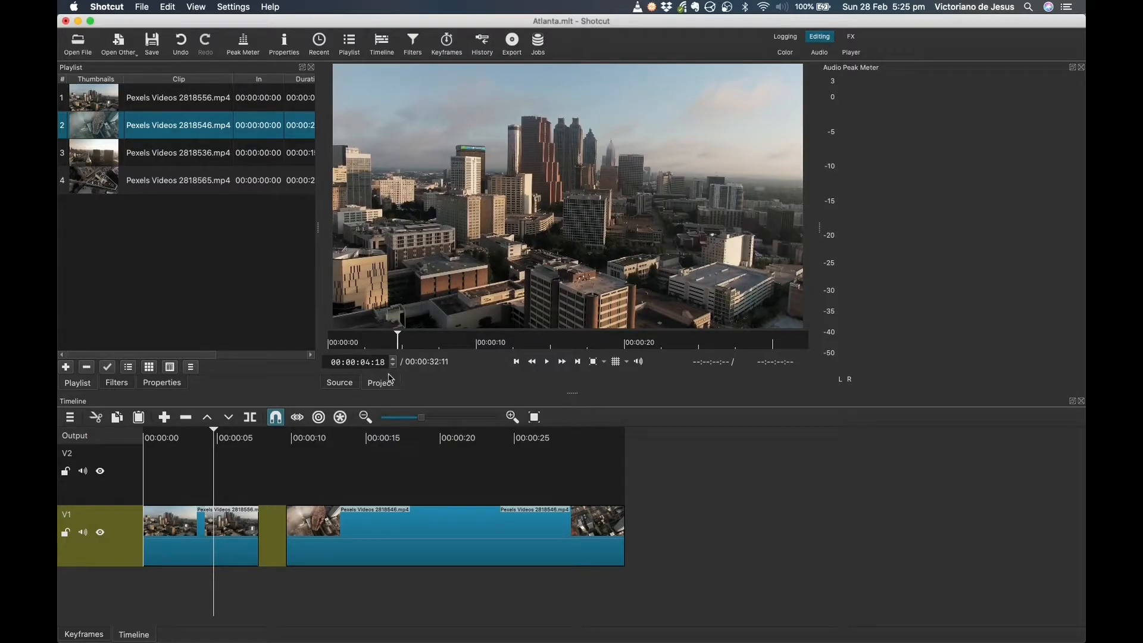
Step: Set the playhead to exactly 00:00:04:00 and split the first clip on V1 there
left_click(377, 362)
left_click_drag(378, 362, 387, 363)
type("00")
key("Return")
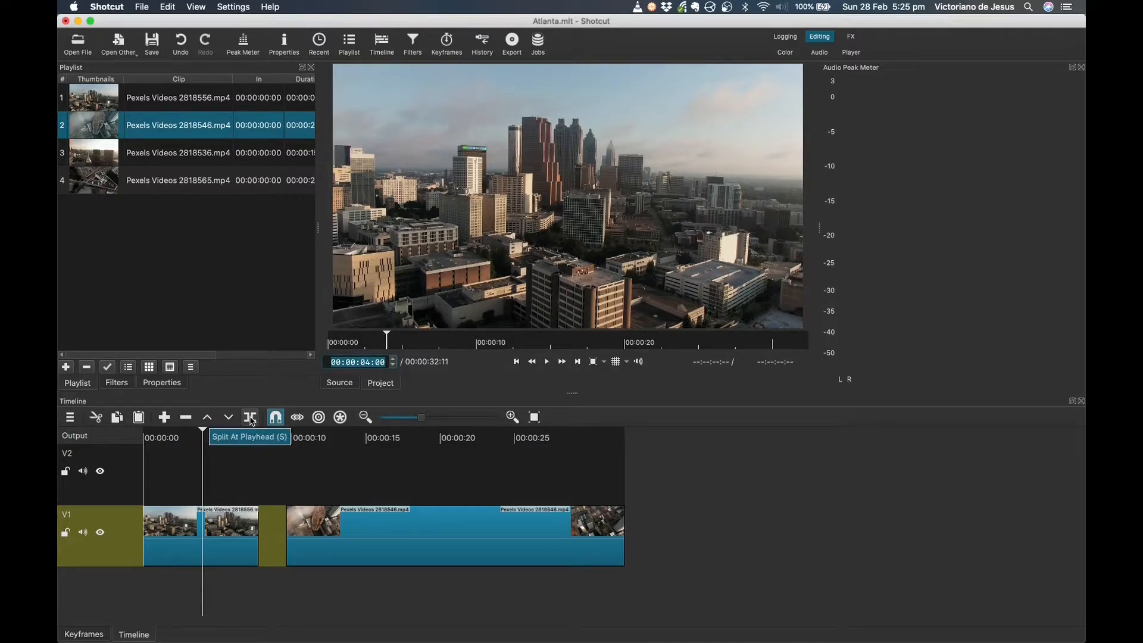
left_click(250, 419)
Step: Delete the second part of the split clip and remove the gap before Pexels Videos 2818546.mp4
left_click_drag(236, 535, 244, 538)
left_click(240, 543)
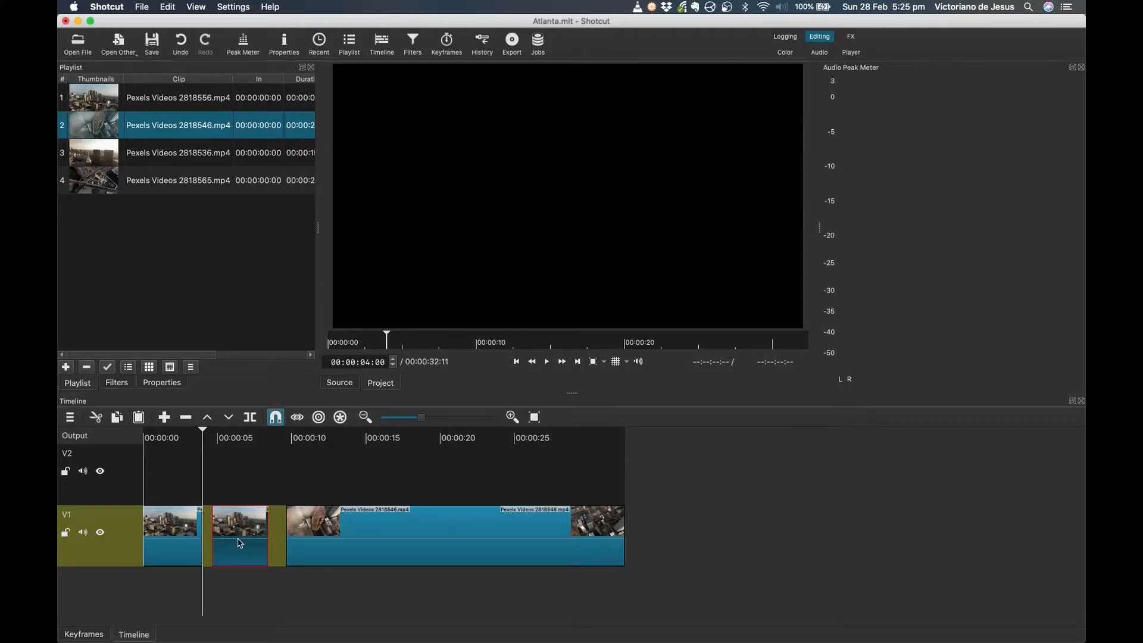
key("Delete")
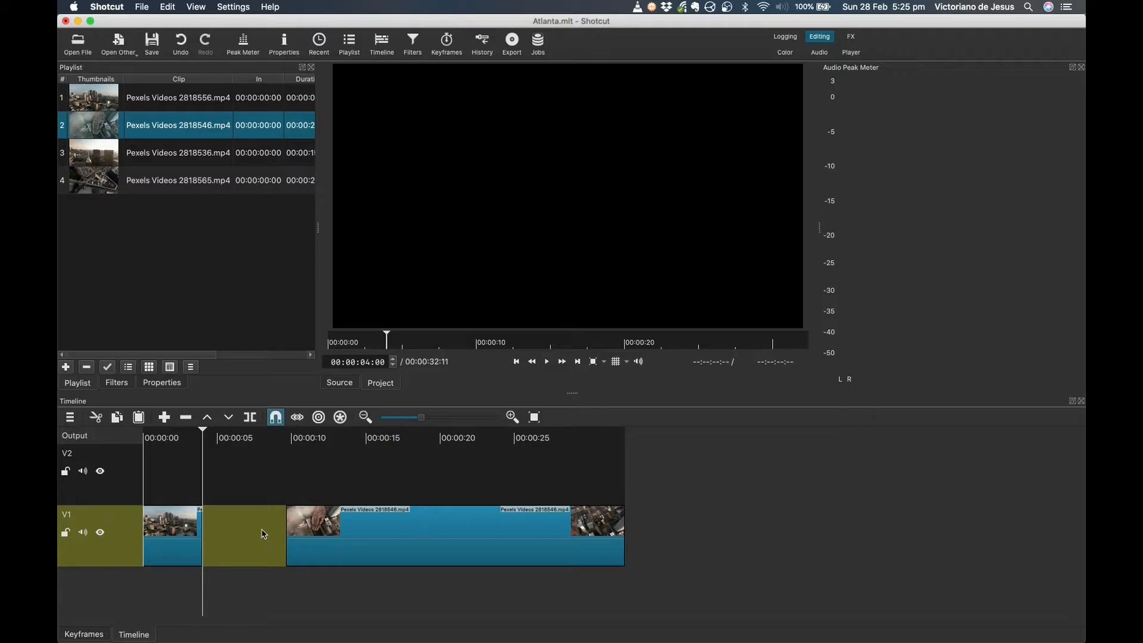
right_click(263, 533)
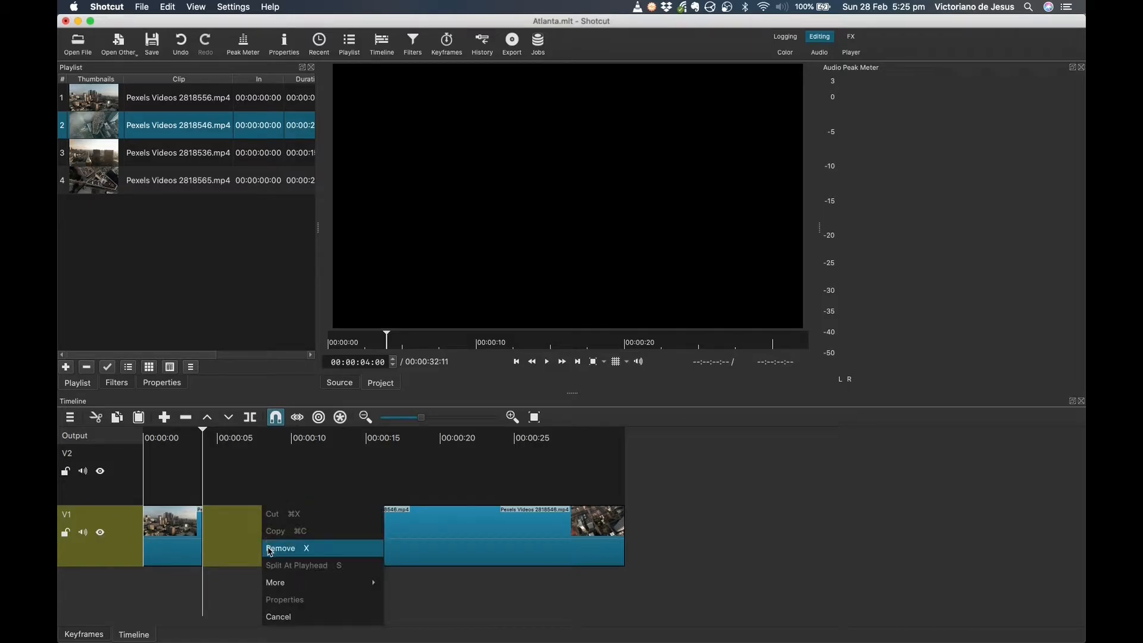
left_click(269, 548)
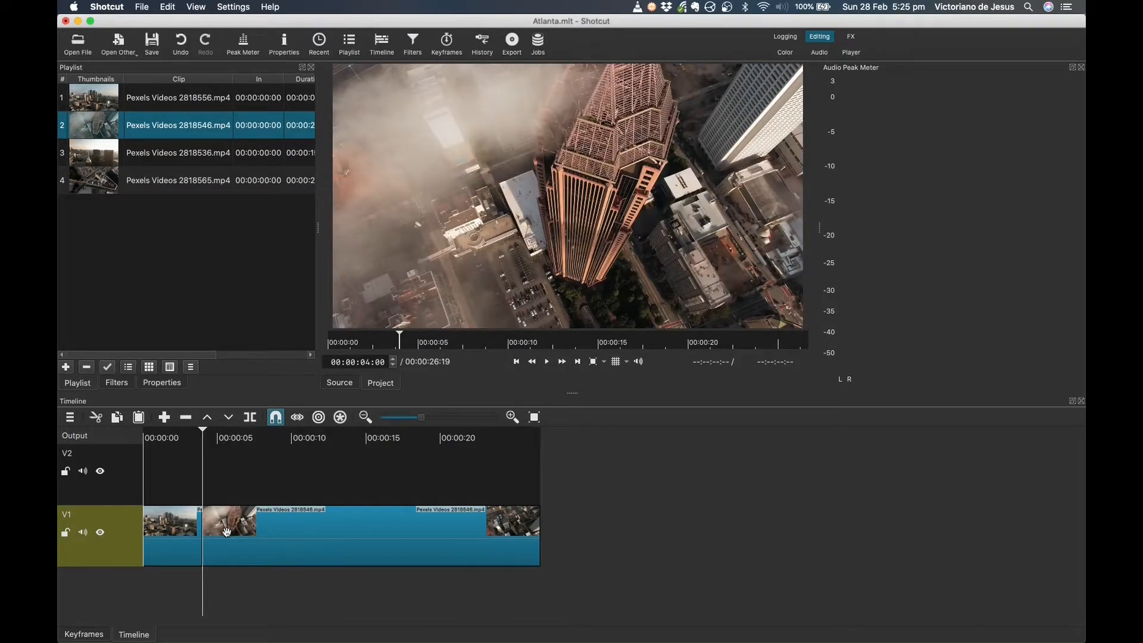
Step: Play the timeline from shortly before the cut between the two clips to check how they join
left_click(186, 494)
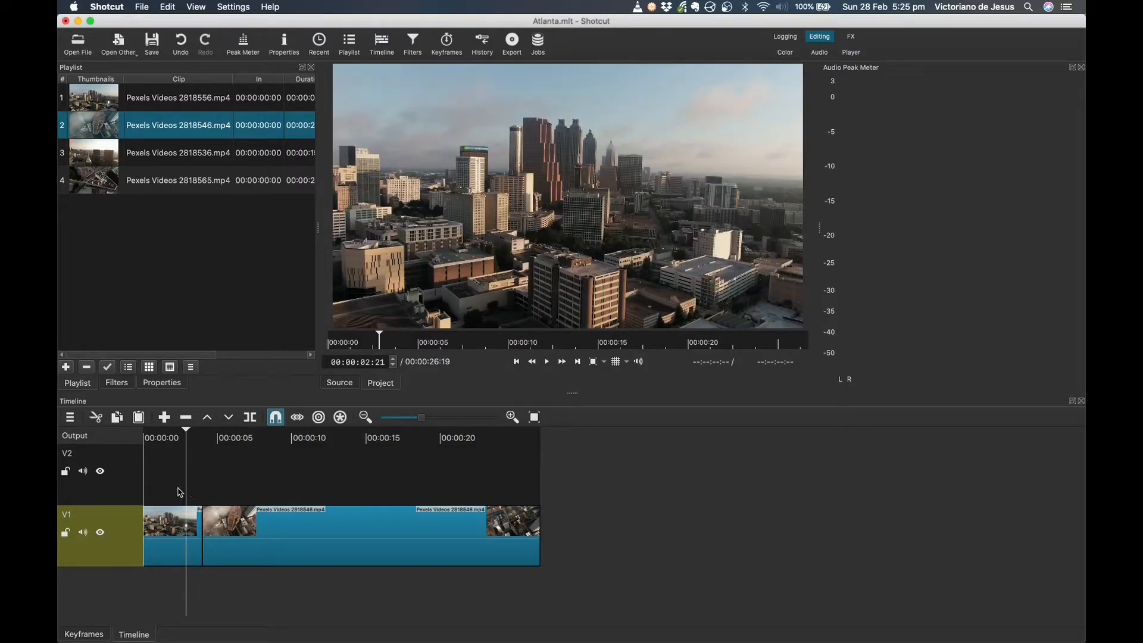
key("space")
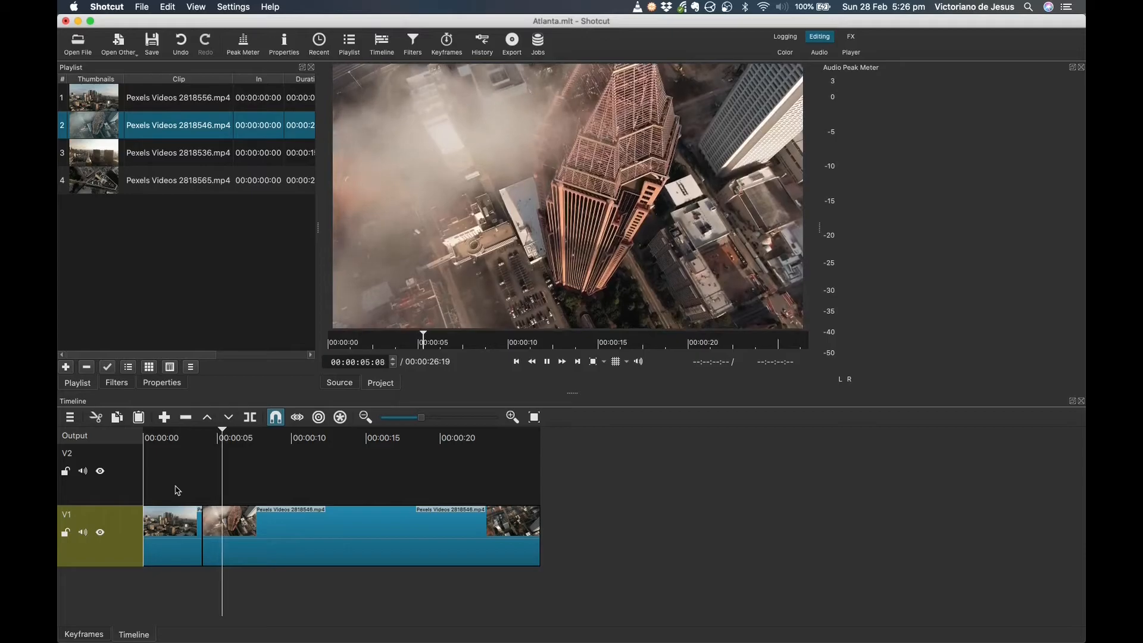
key("space")
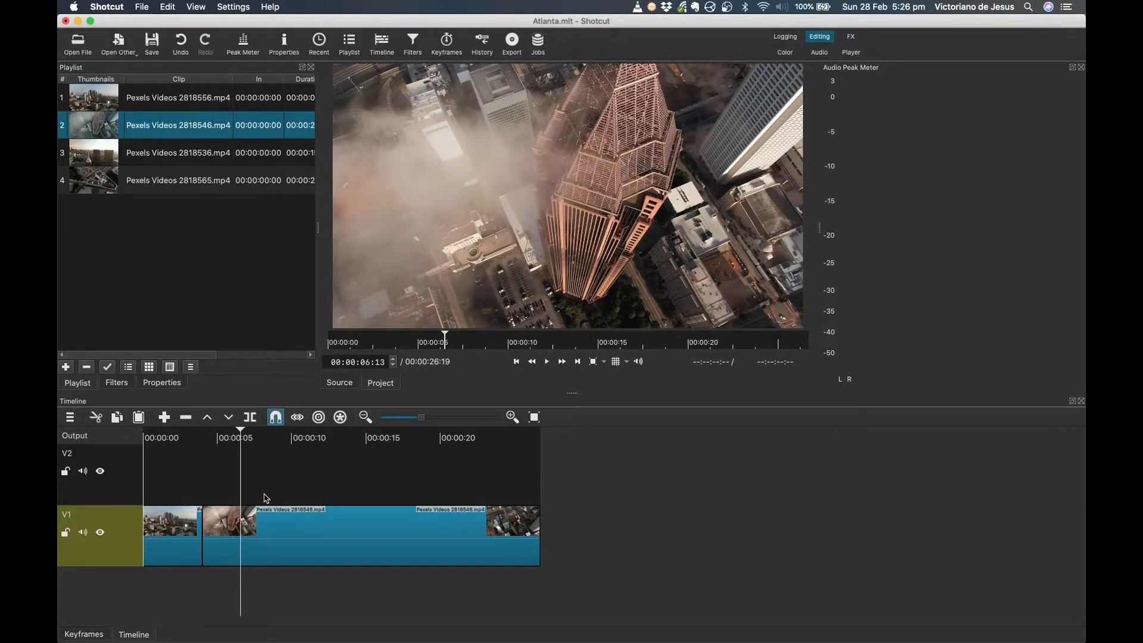
Step: Overlap Pexels Videos 2818546.mp4 with the end of the first clip to create a short transition of just over one second
left_click(293, 534)
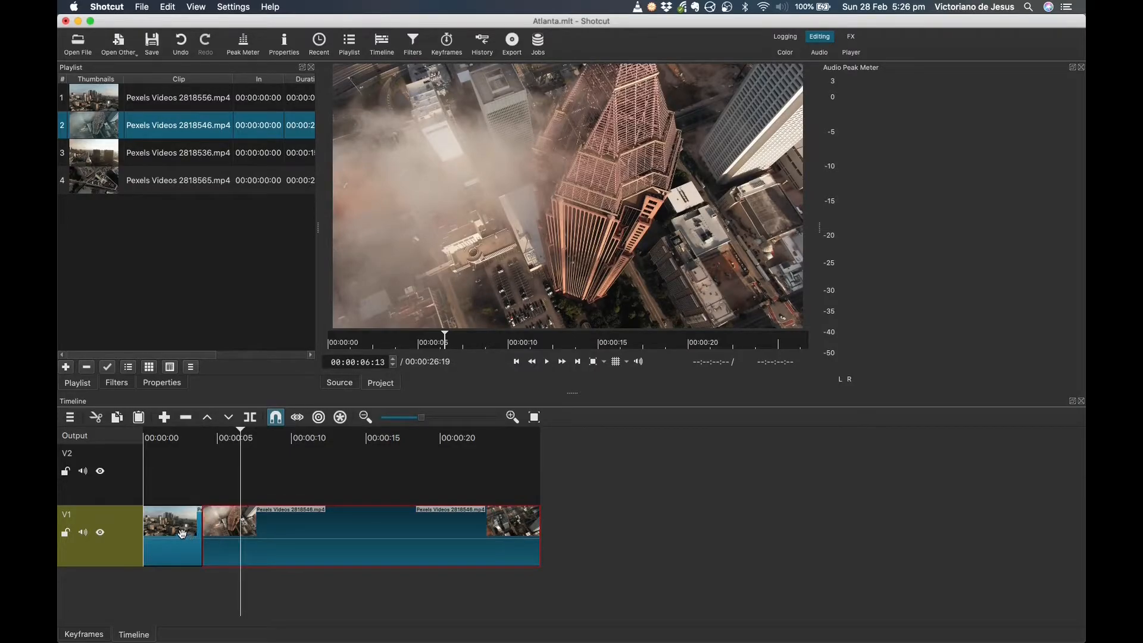
left_click(182, 533)
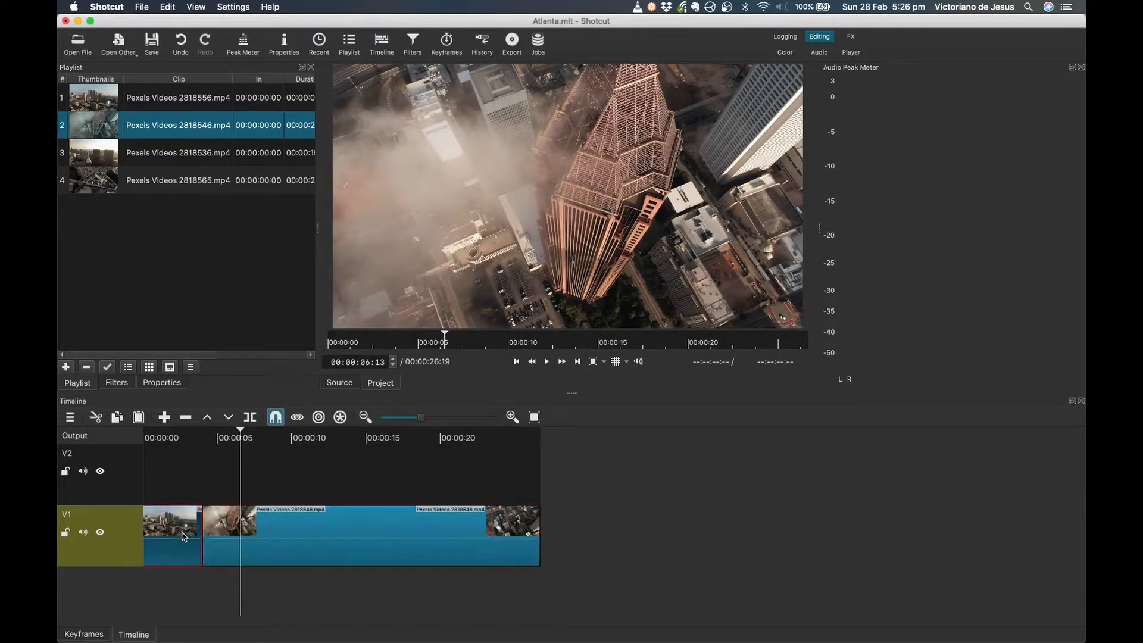
left_click(349, 523)
left_click_drag(356, 534, 329, 531)
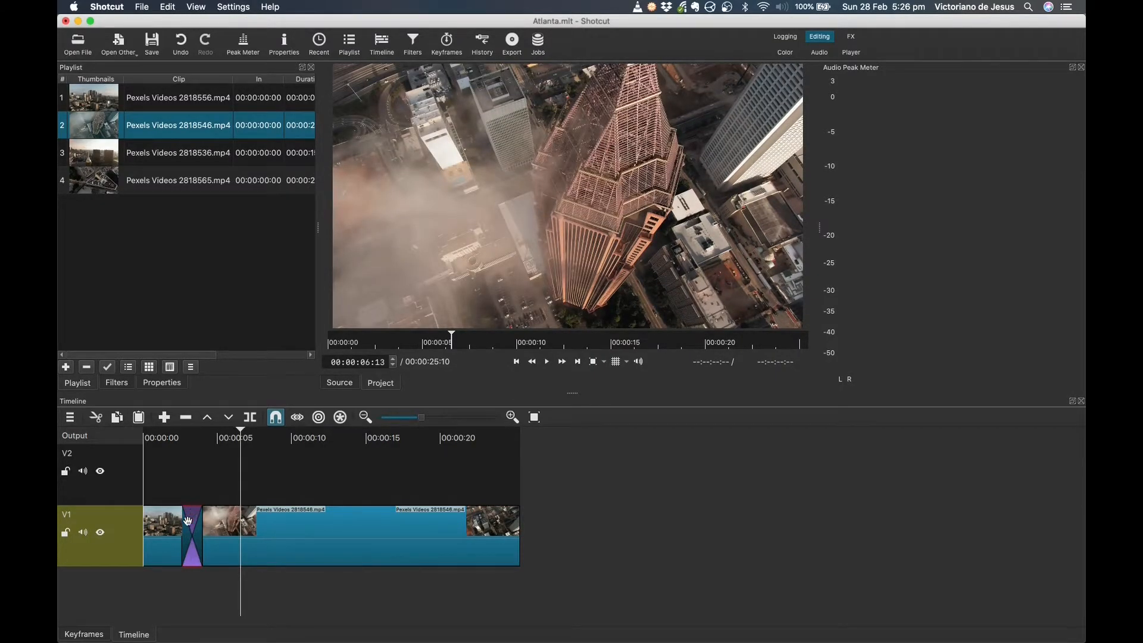
Step: Play the timeline through the short transition between the two clips and pause past it
left_click_drag(191, 479, 182, 474)
key("space")
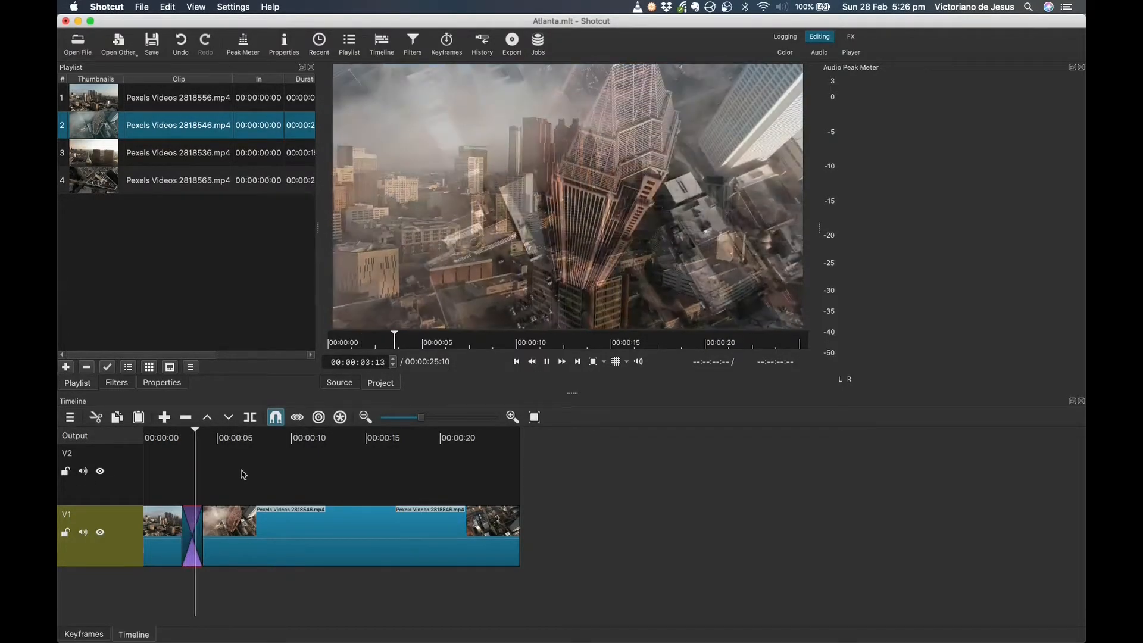
key("space")
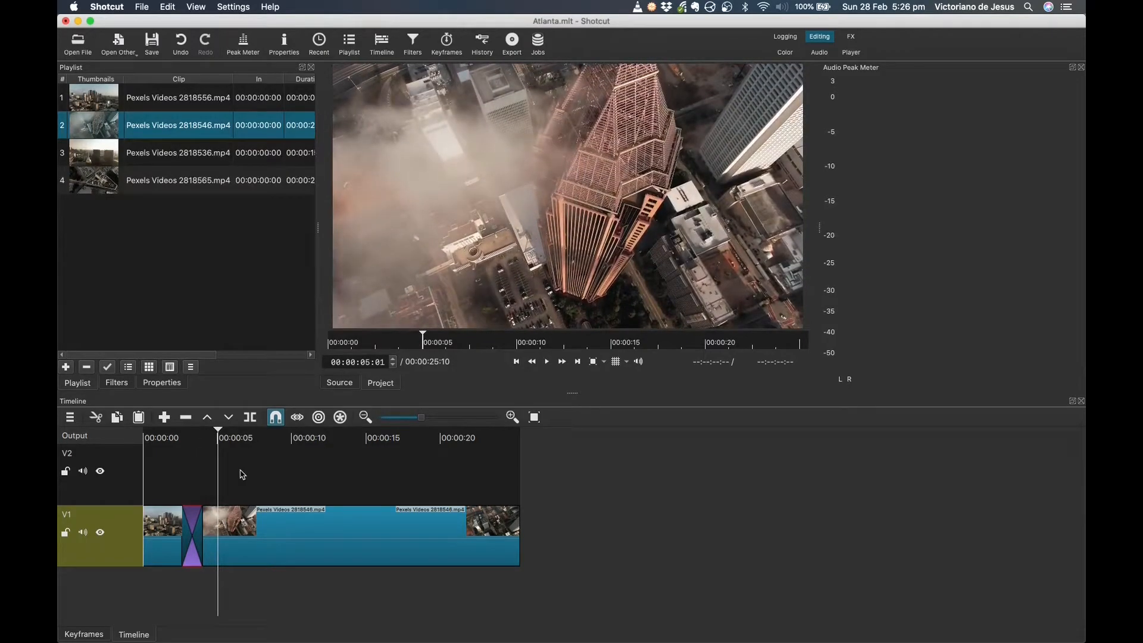
Step: Undo the short transition and overlap the two clips further to create one of about 2.5 seconds, placing the playhead before it
key("super+z")
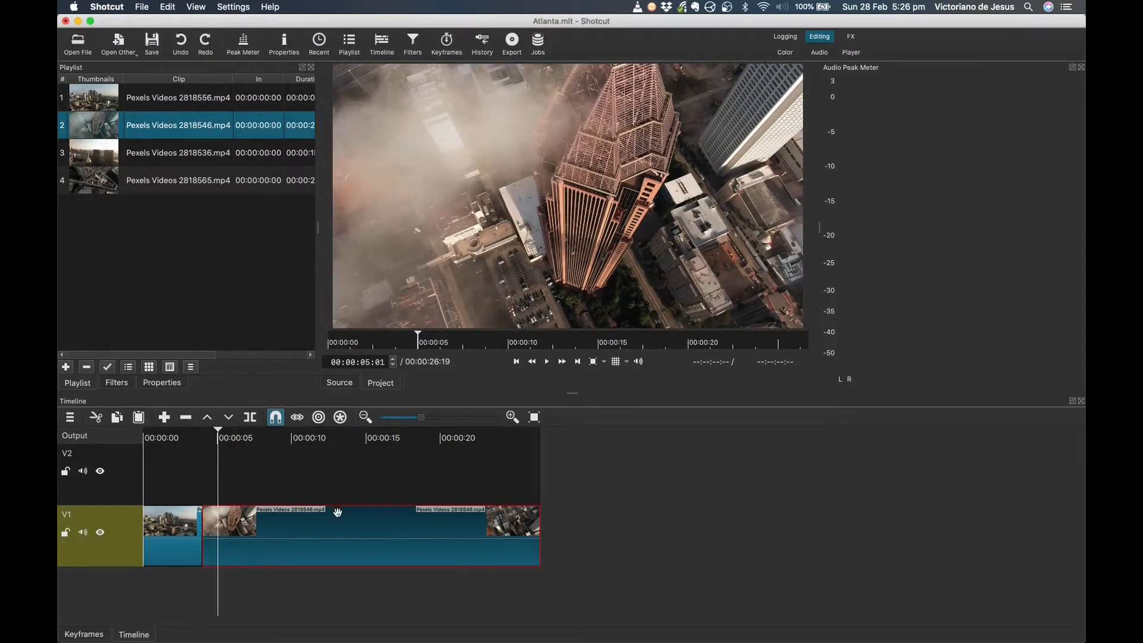
left_click_drag(444, 530, 396, 528)
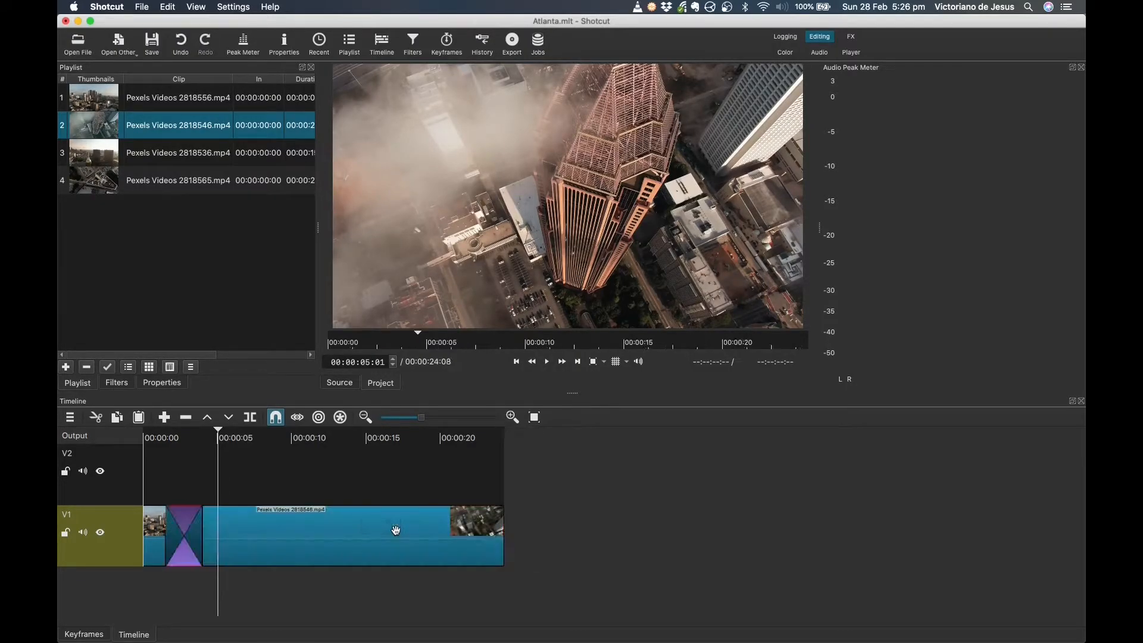
left_click(157, 472)
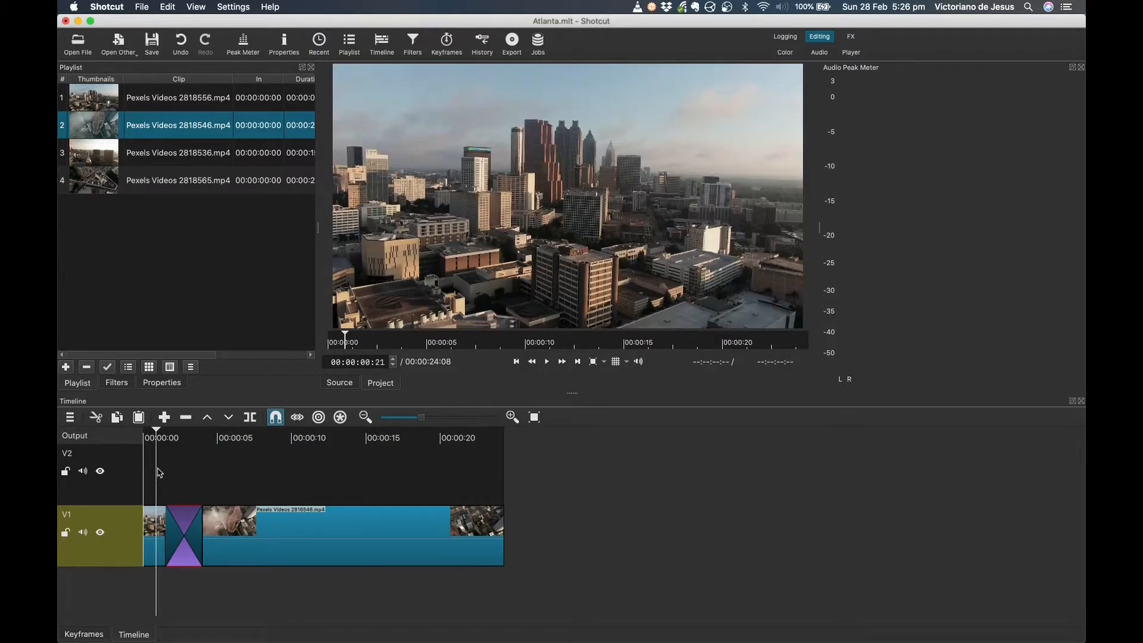
Step: Play the timeline through the transition of about 2.5 seconds and pause just past it
key("space")
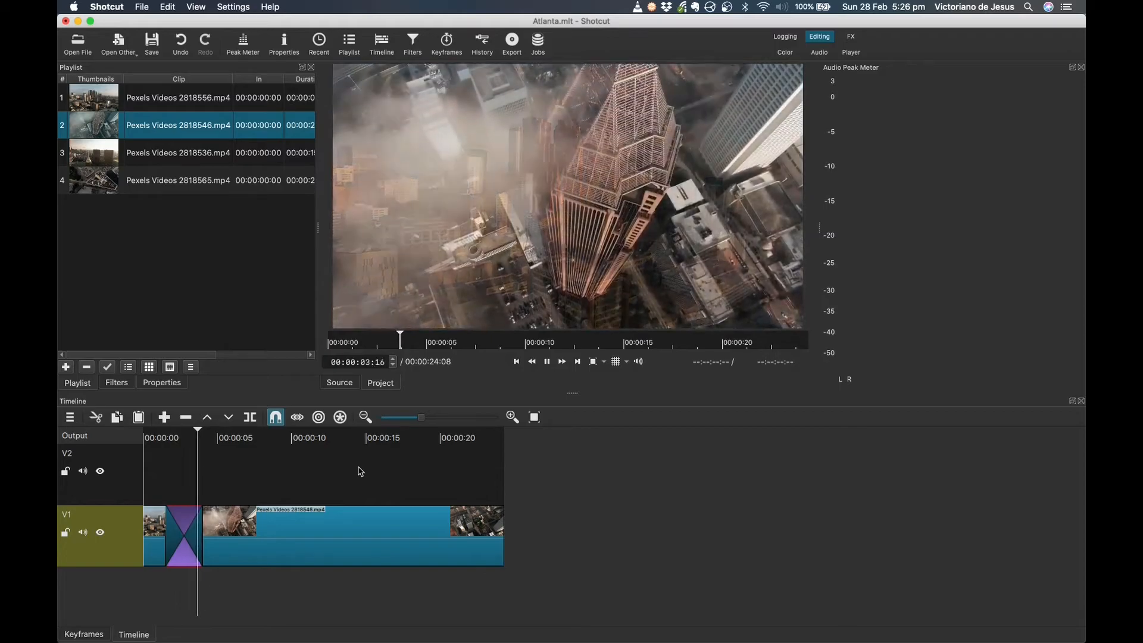
key("space")
Step: Undo the transition and overlap the second clip slightly with the first to create one of about half a second
key("super+z")
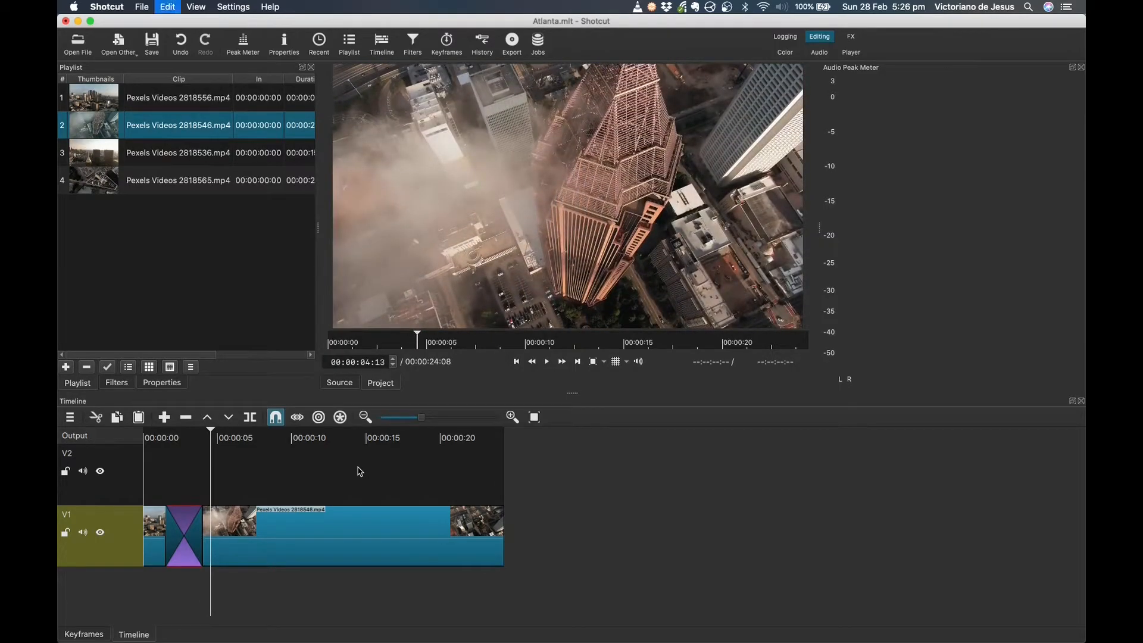
left_click_drag(414, 528, 397, 527)
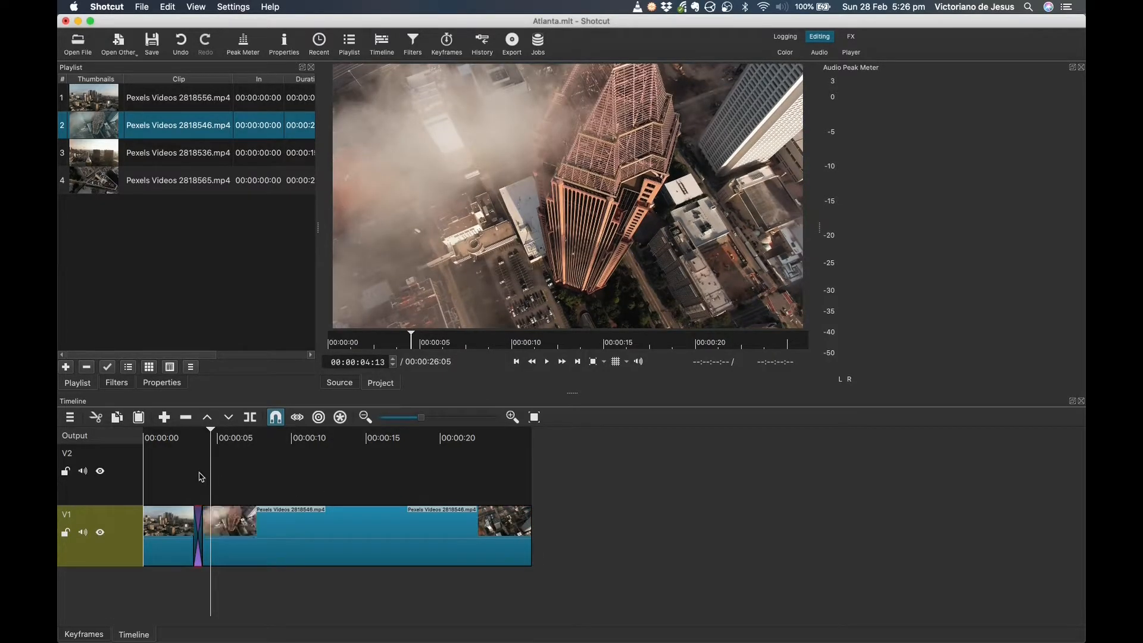
left_click(184, 475)
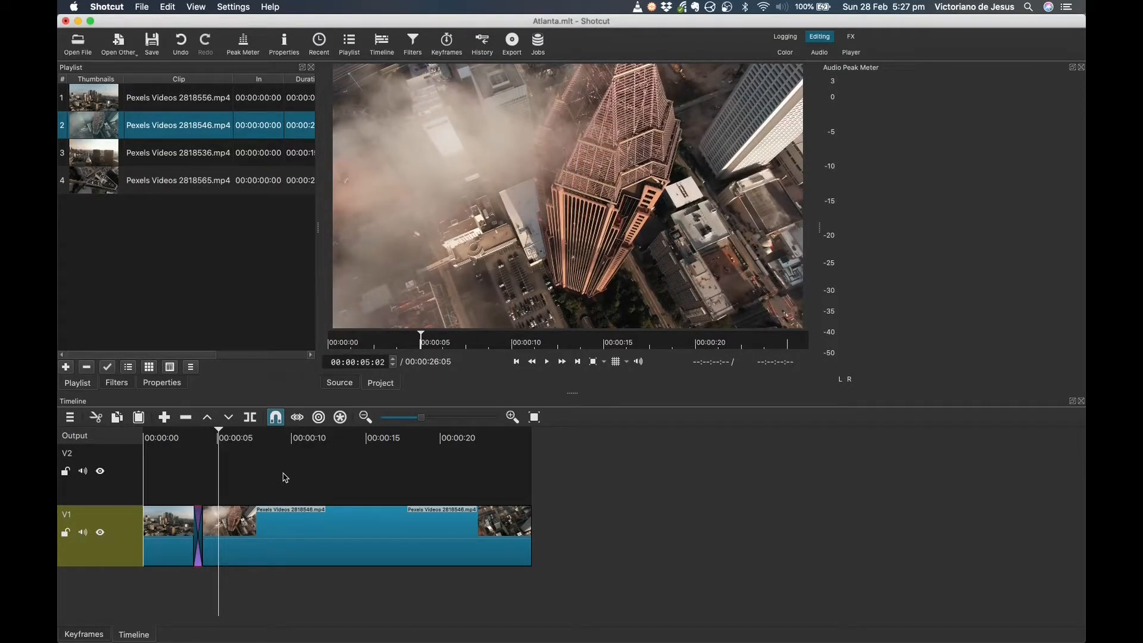
Step: Undo the very short transition, overlap the two clips to create one of about 1.4 seconds, and play through it
key("super+z")
left_click_drag(338, 527, 311, 524)
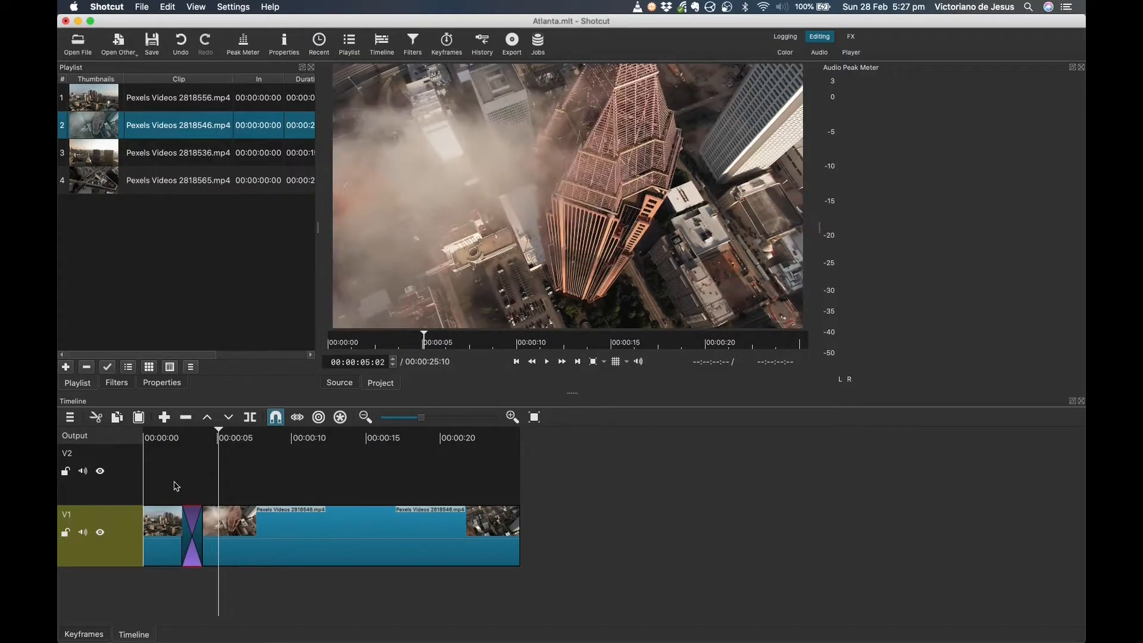
left_click(176, 485)
key("space")
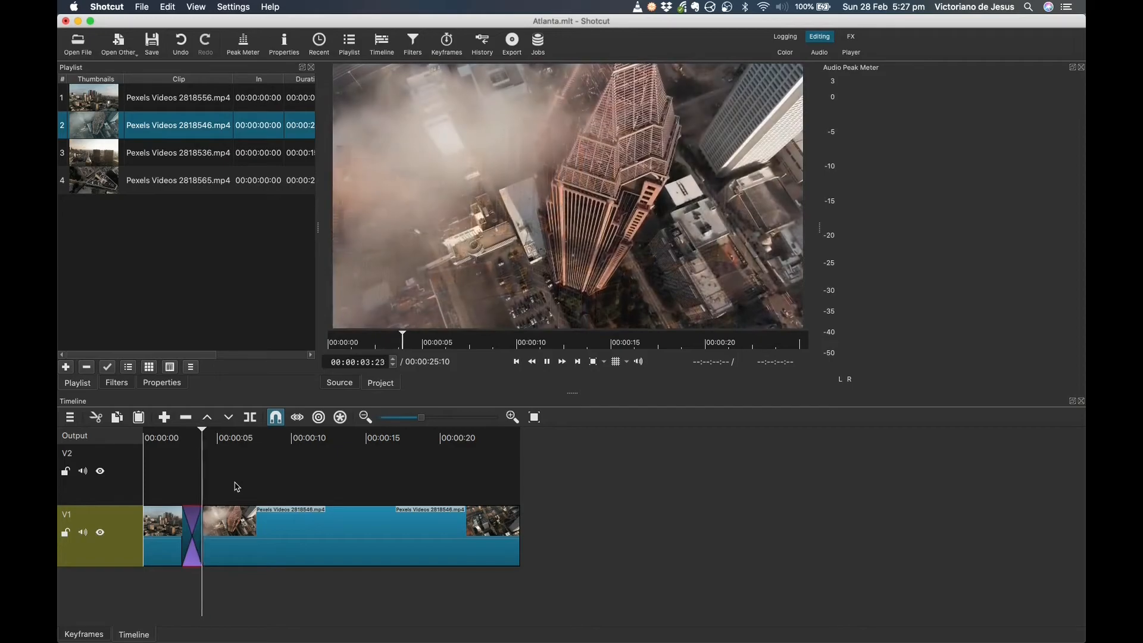
key("space")
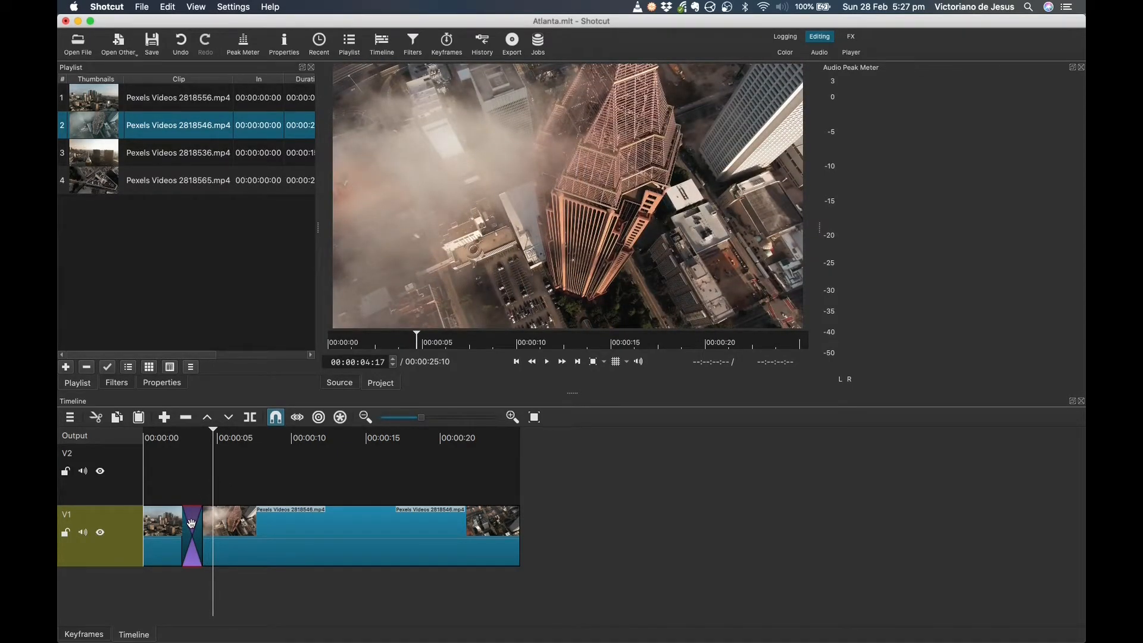
Step: Open the properties of the transition between the two clips and place the playhead in the middle of it
left_click(189, 493)
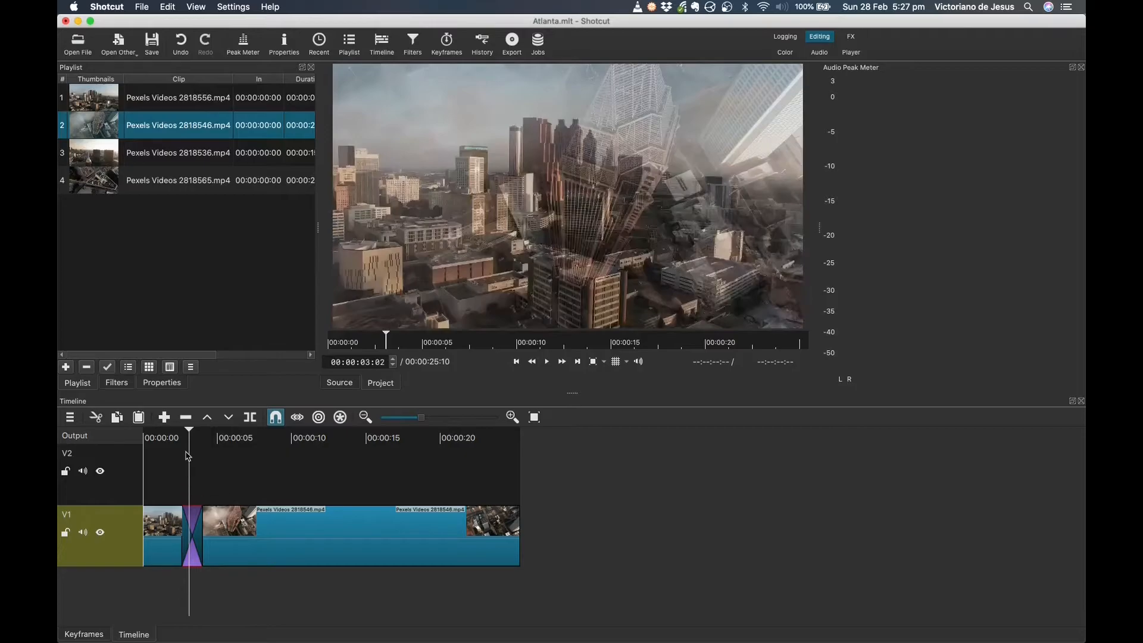
right_click(196, 527)
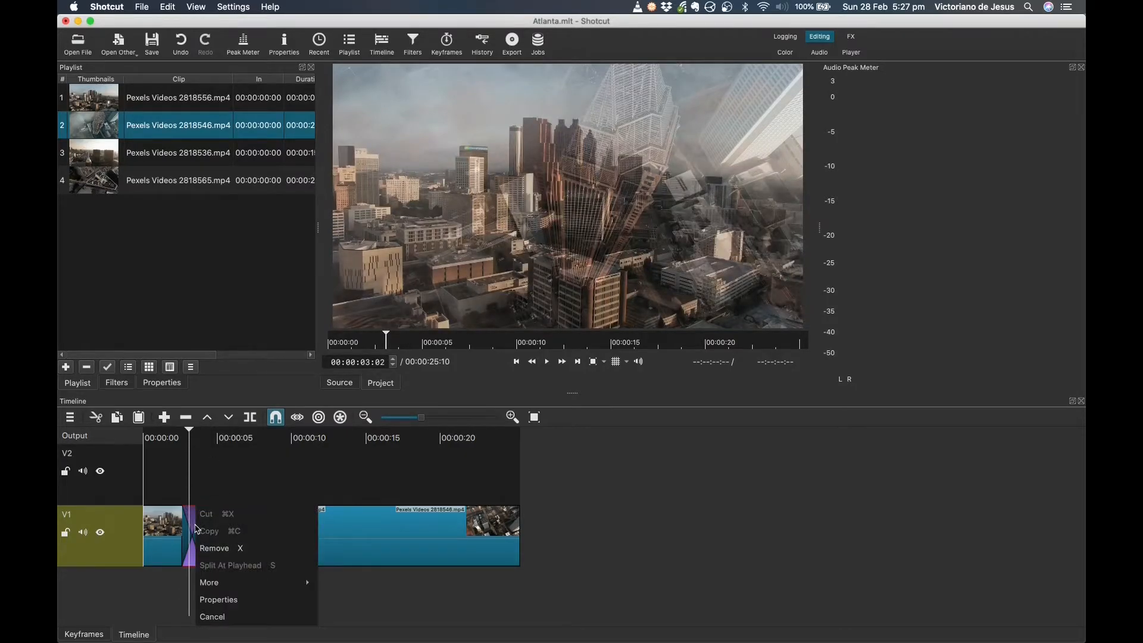
left_click(219, 599)
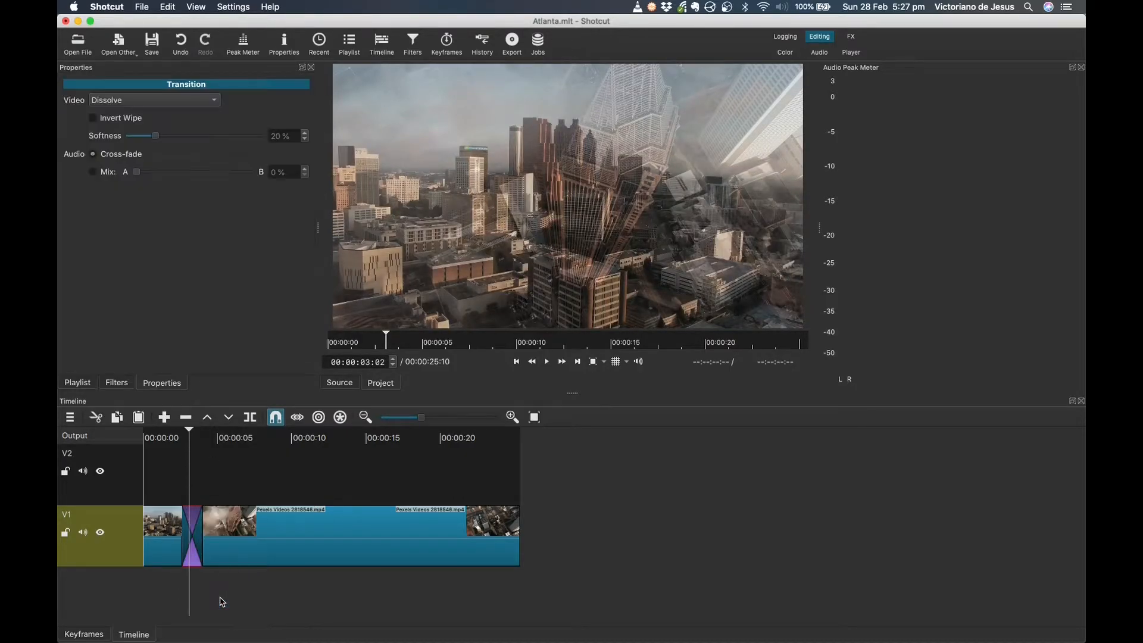
left_click(199, 485)
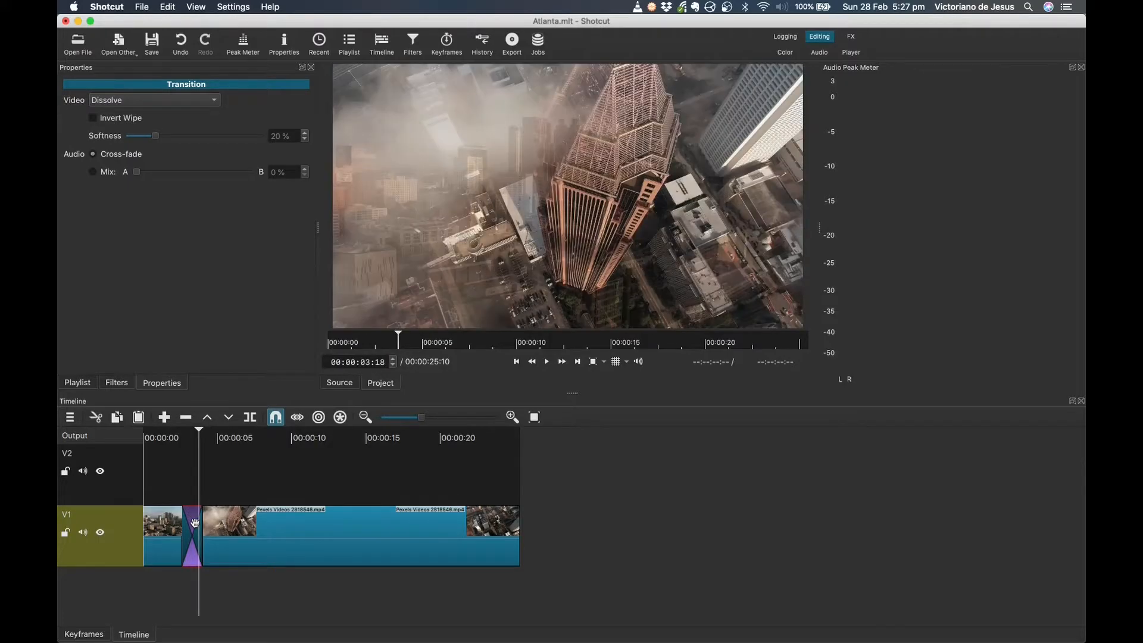
left_click(250, 491)
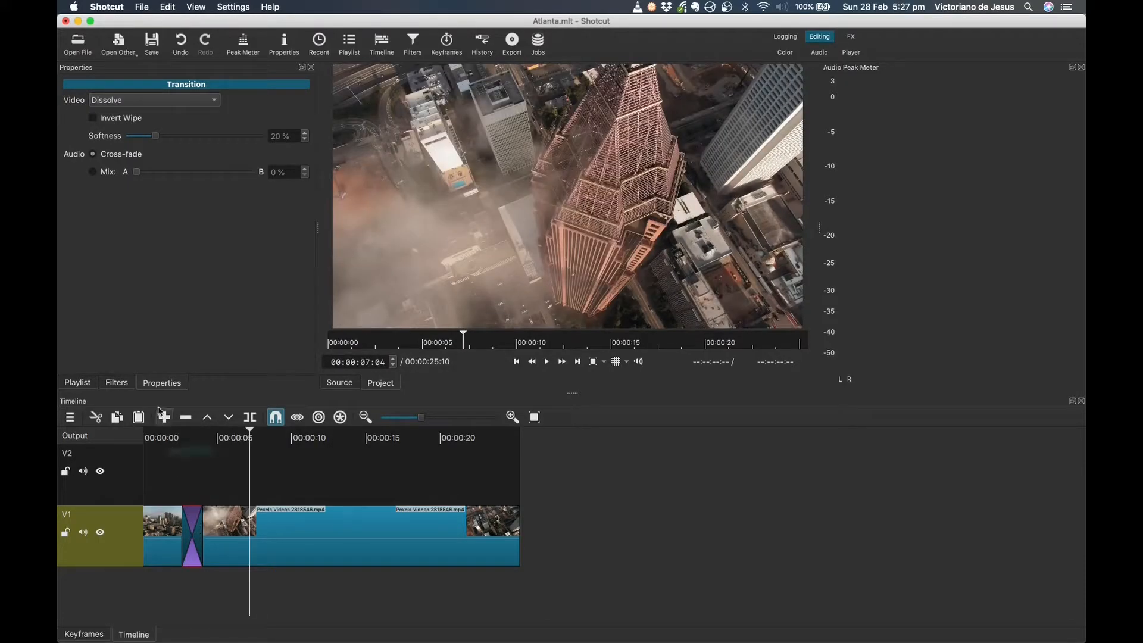
left_click(191, 486)
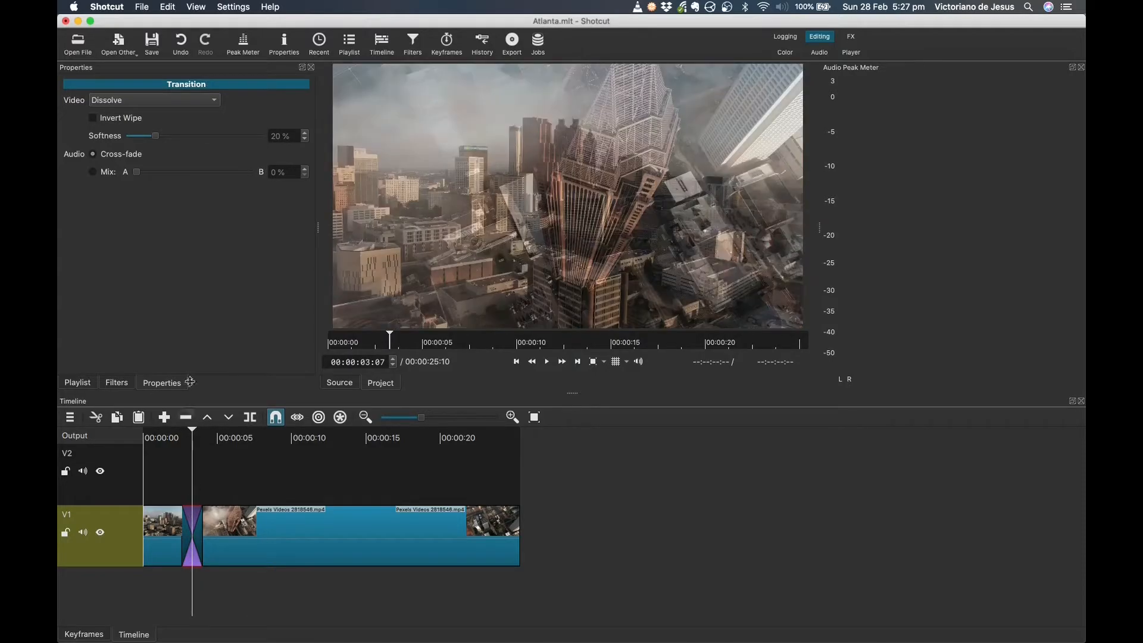
Step: Set the transition's video effect to Matrix Snake Vertical and play the timeline through it
left_click(157, 101)
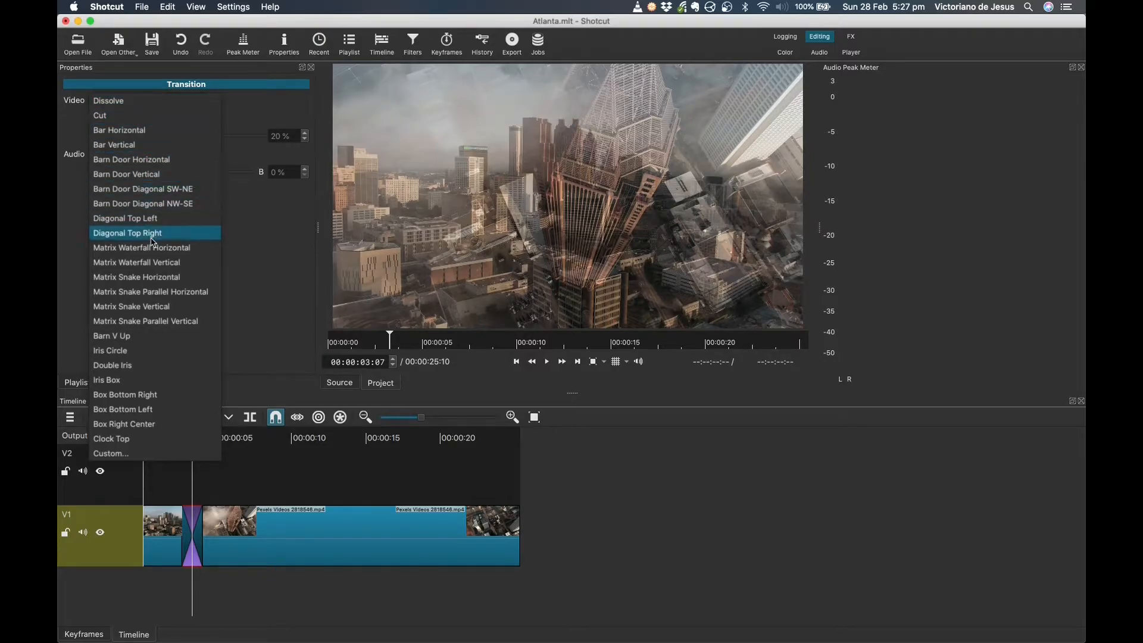
left_click(183, 312)
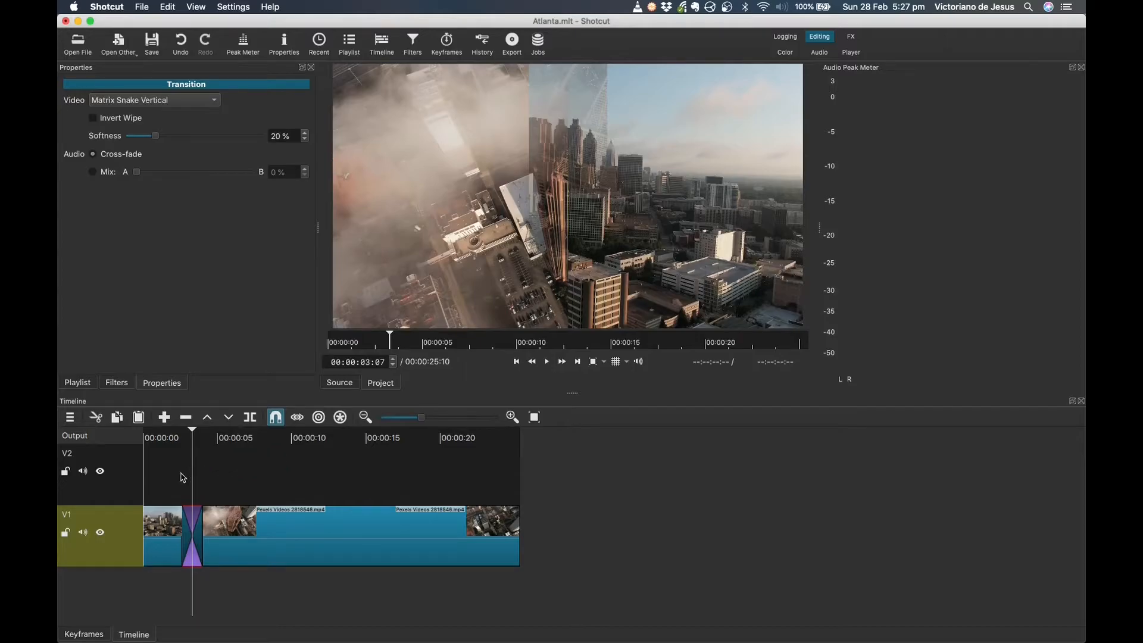
left_click(176, 476)
key("space")
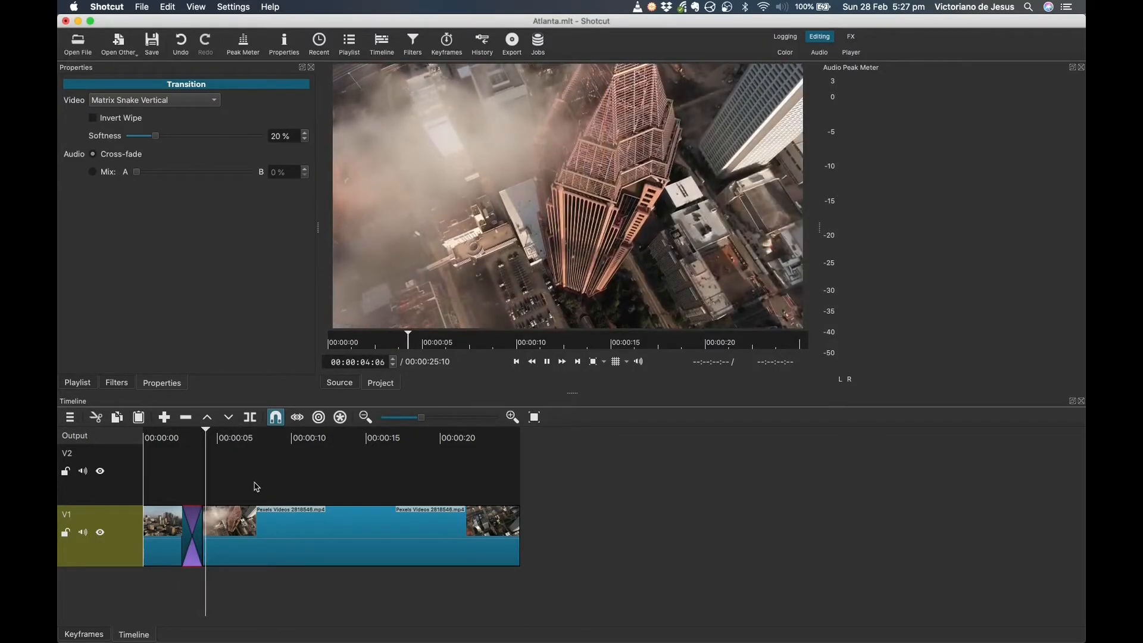
key("space")
Step: Change the transition's video effect to Barn V Up and play the timeline from just before it
left_click(194, 475)
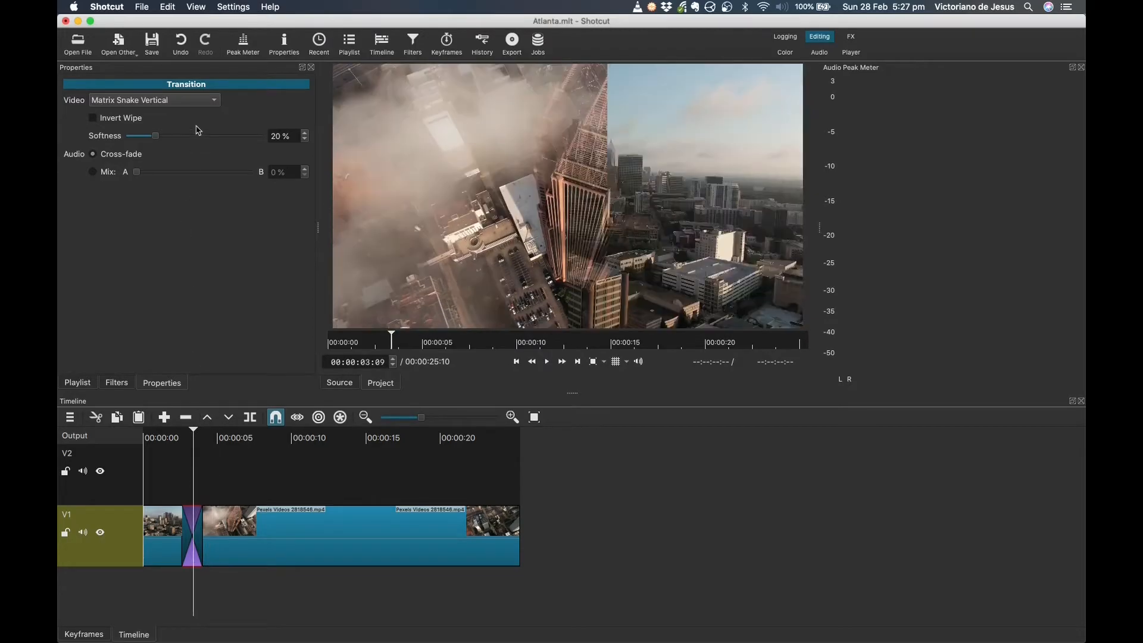
left_click(206, 102)
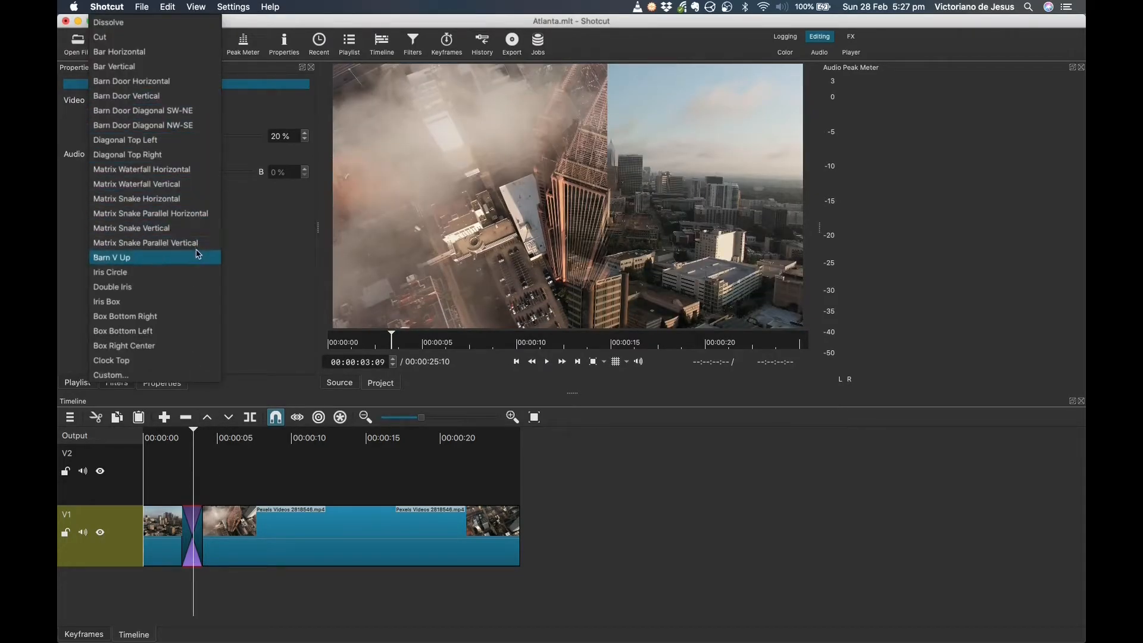
left_click(197, 257)
left_click(177, 479)
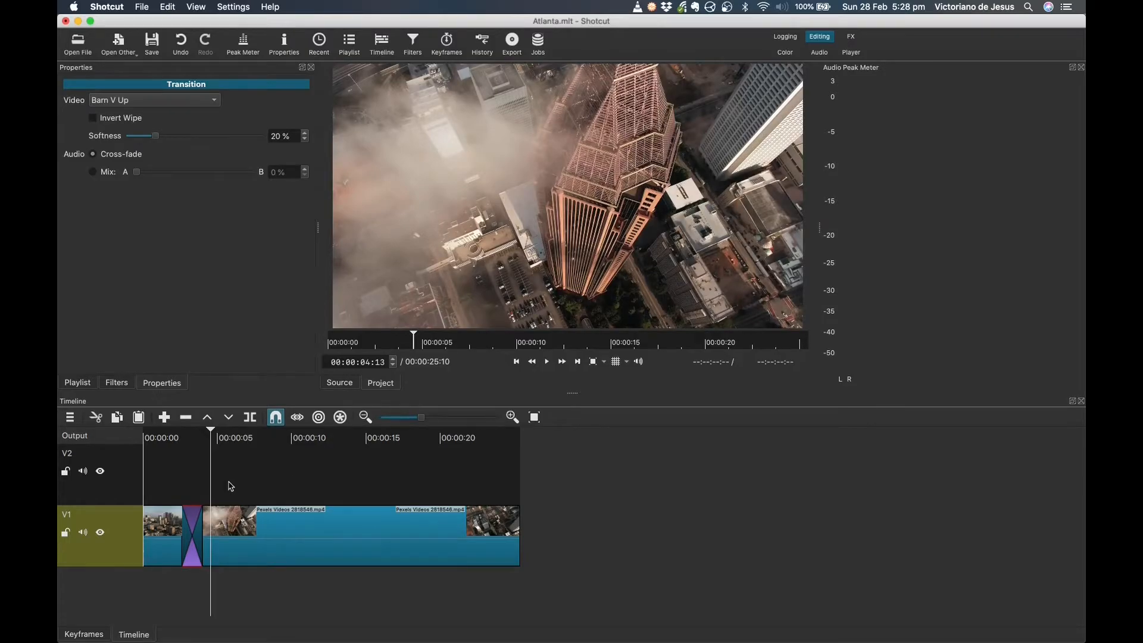
left_click(182, 484)
key("space")
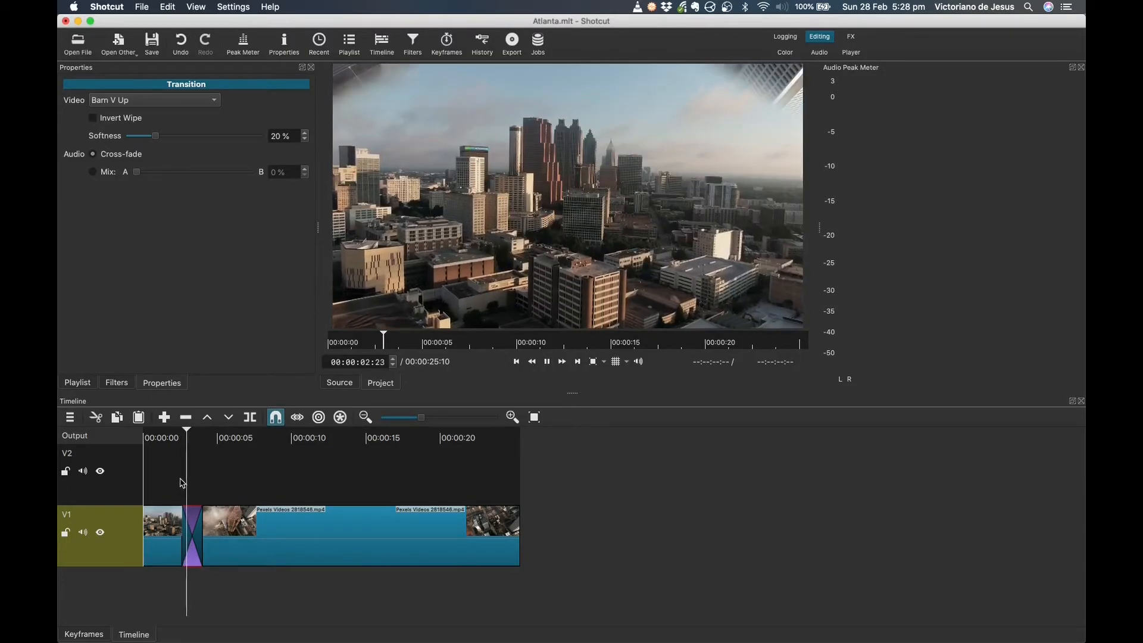
key("space")
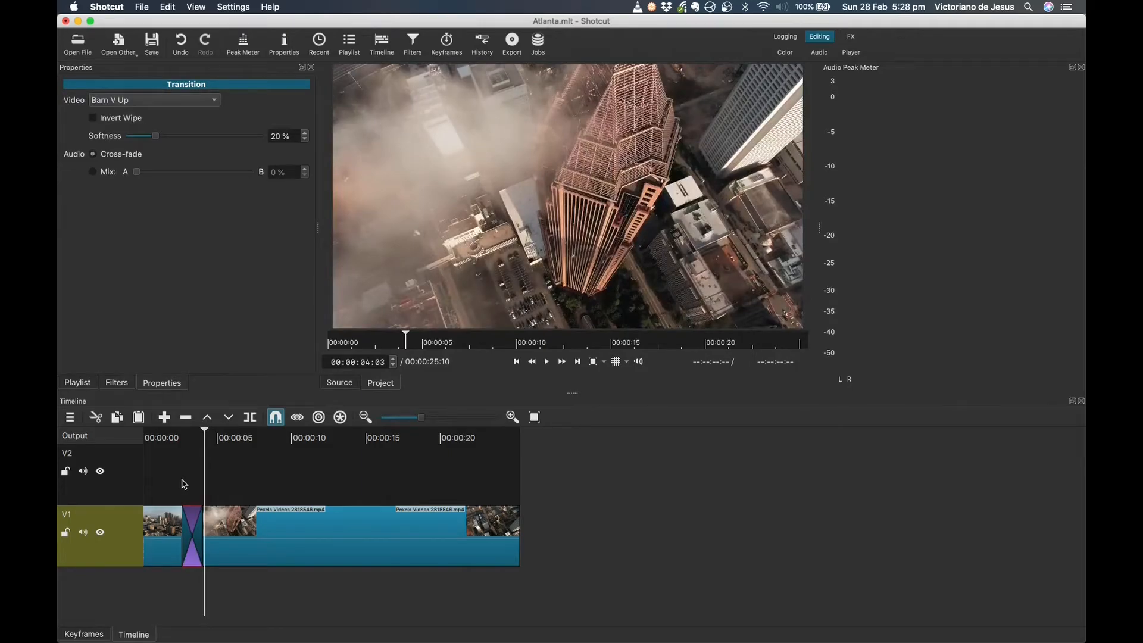
Step: Set the transition's video effect back to Dissolve
left_click(192, 484)
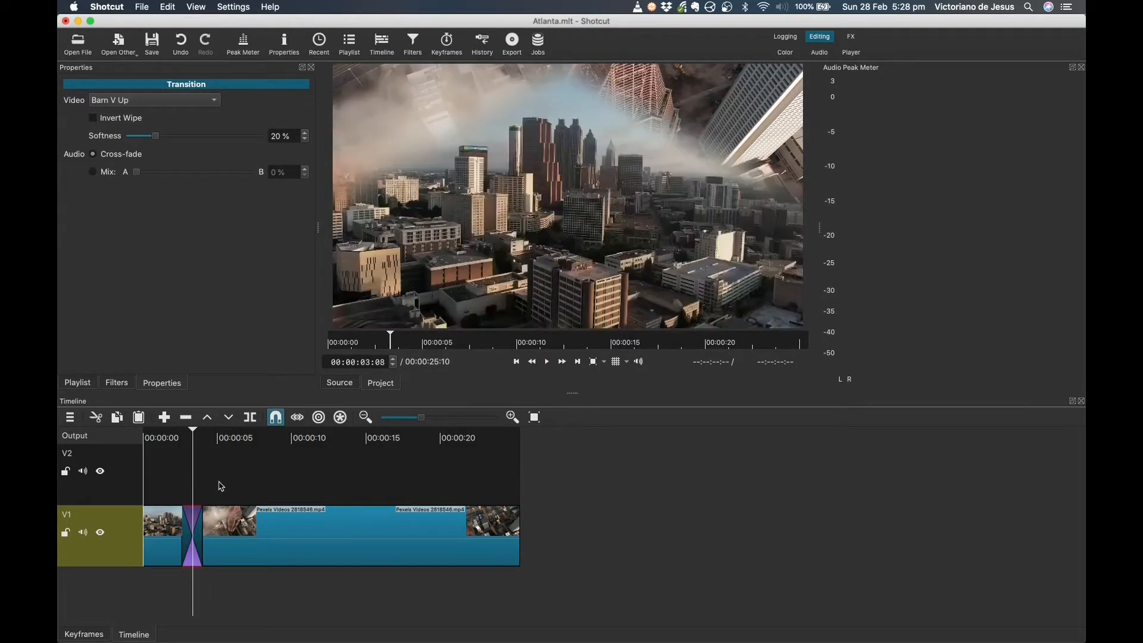
left_click(179, 100)
left_click(113, 22)
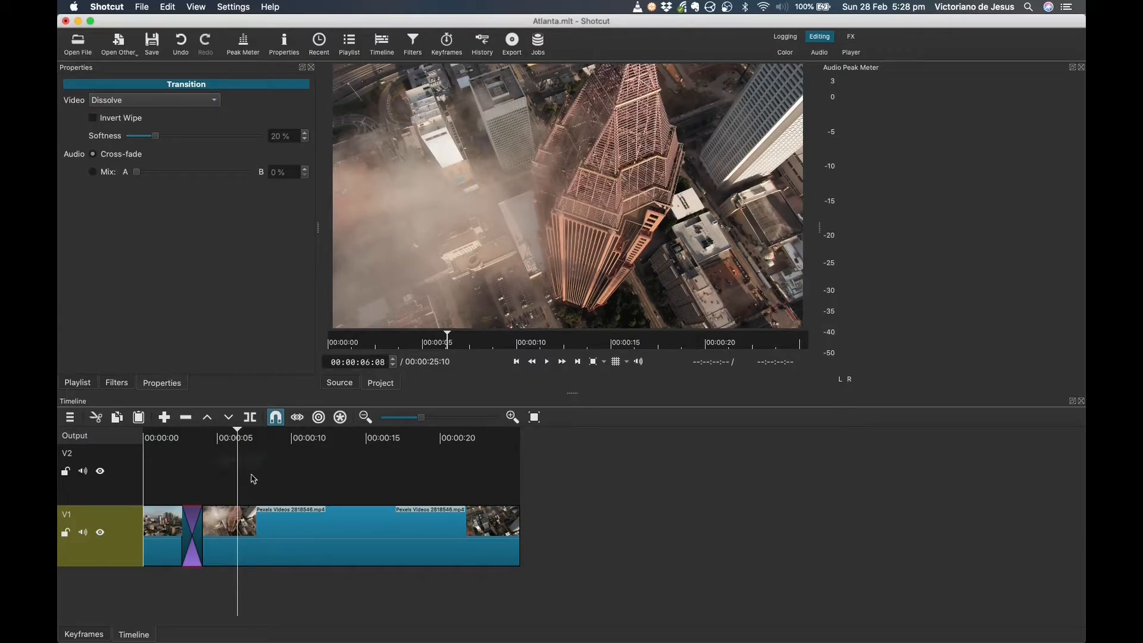
Step: Add a Text: Simple filter to the Pexels Videos 2818546.mp4 clip following the transition
left_click(286, 528)
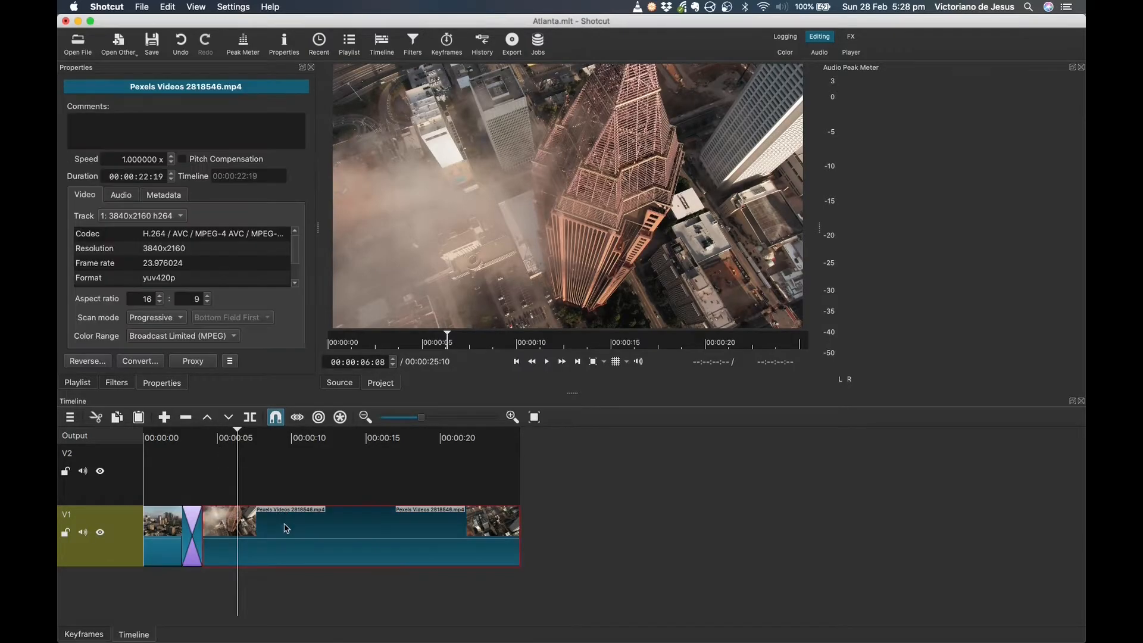
left_click(116, 383)
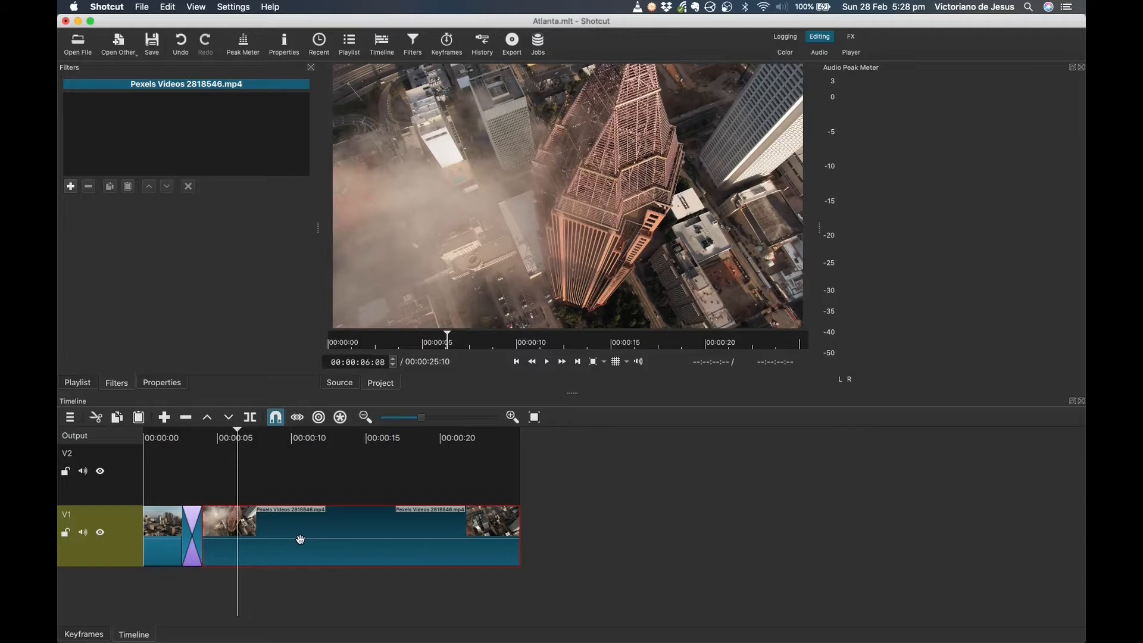
left_click(70, 187)
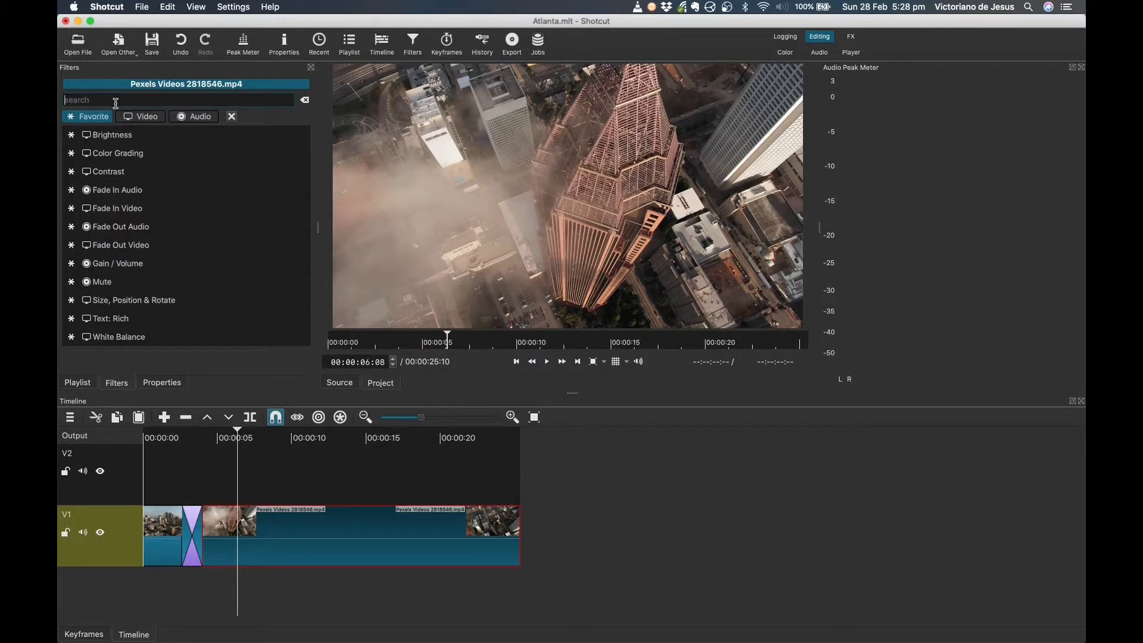
type("text")
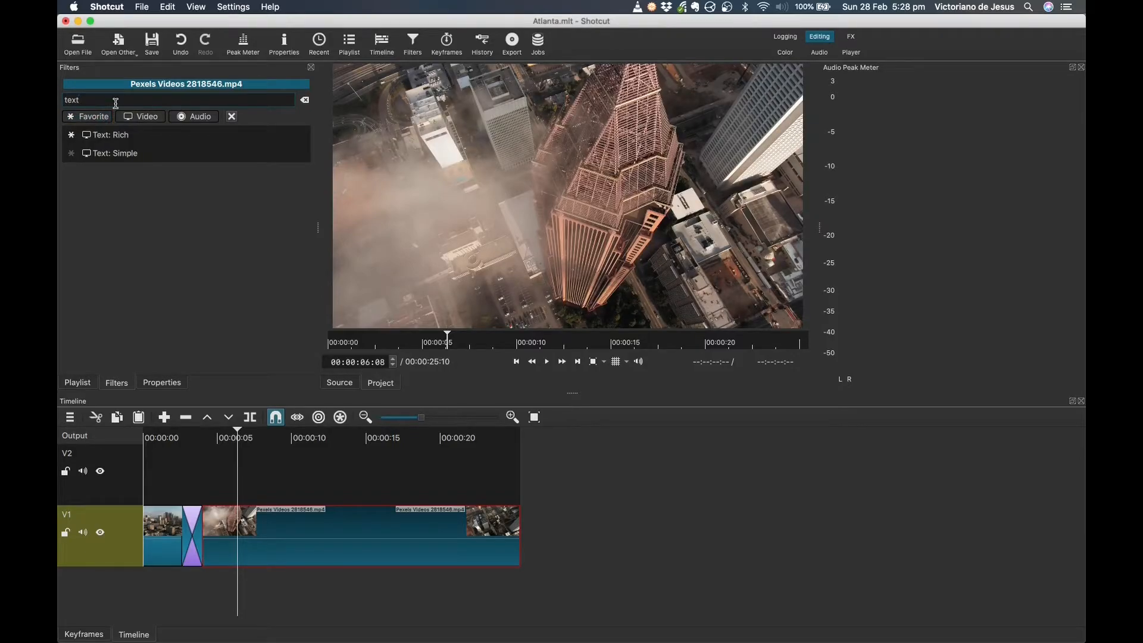
left_click(142, 154)
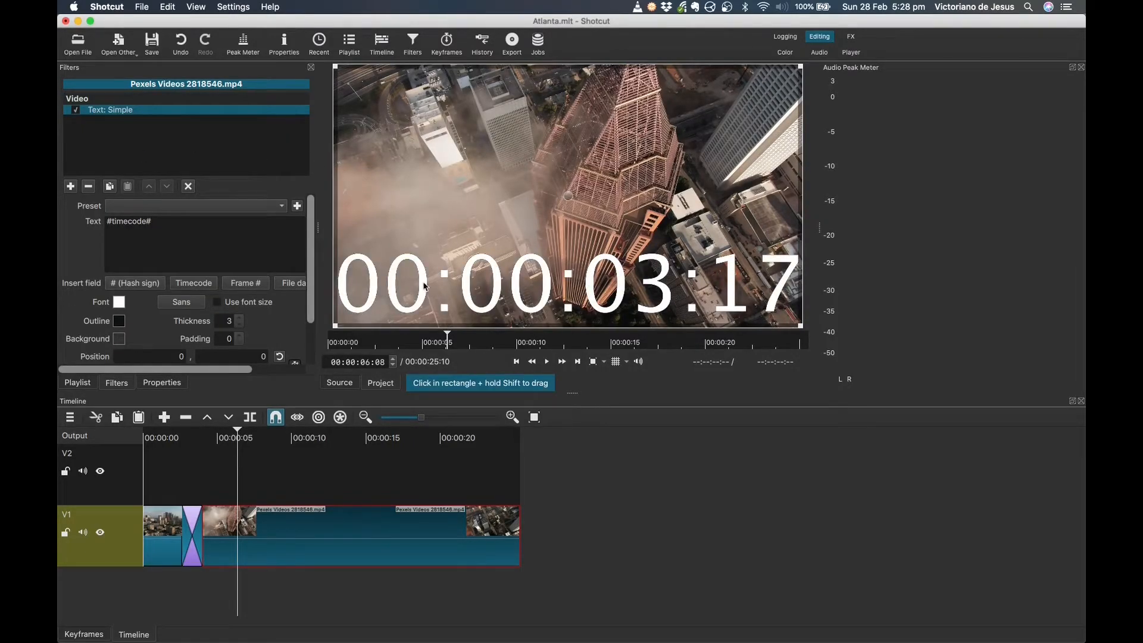
Step: Replace the filter's timecode text with "Atlanta" and set the outline thickness to 0
left_click_drag(174, 226, 85, 227)
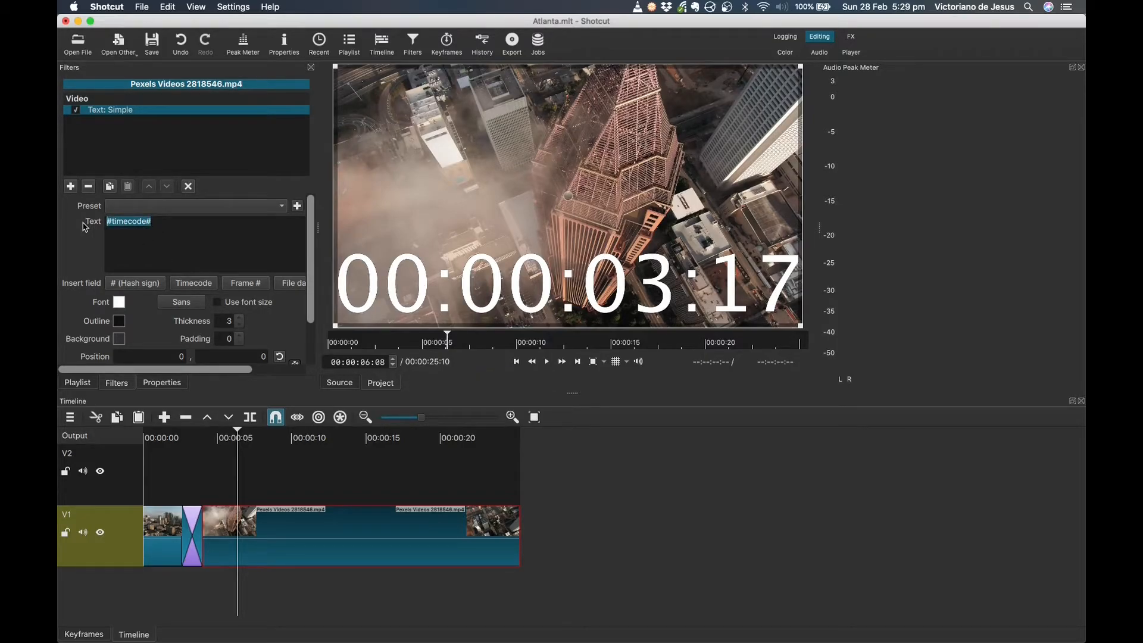
type("Atlanta")
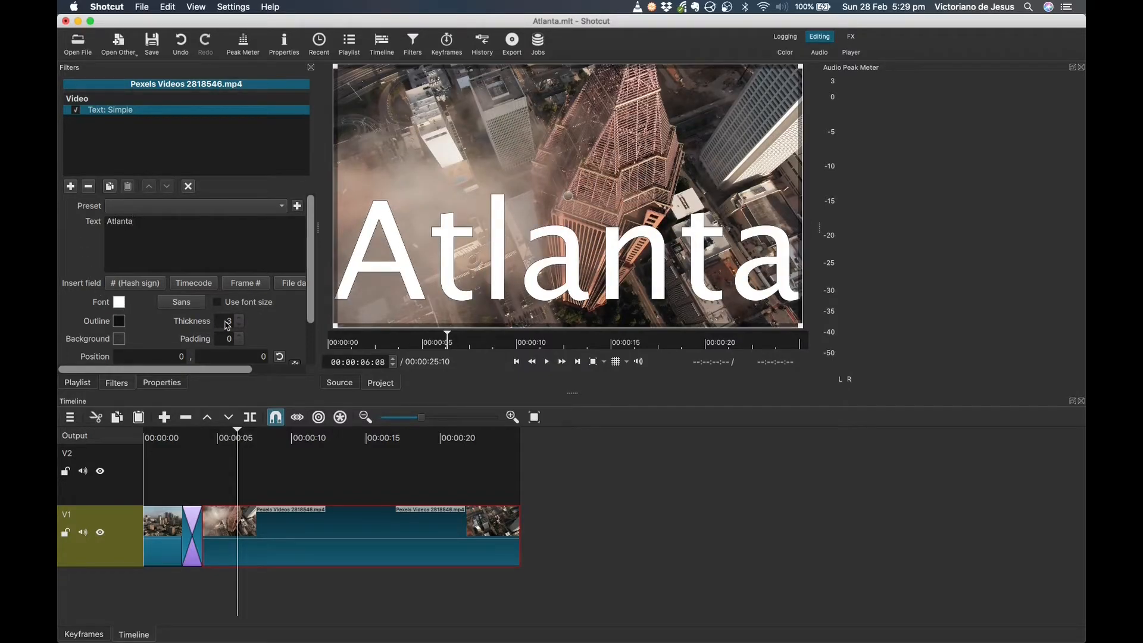
left_click(227, 321)
type("0")
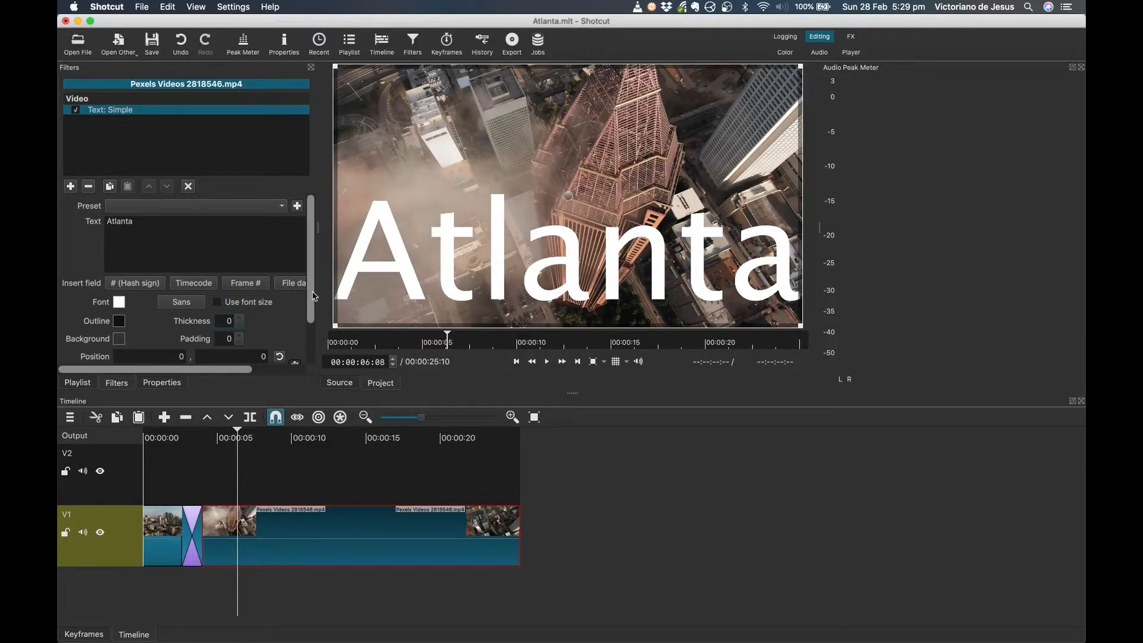
Step: Shrink the Atlanta text box to about 665 x 345, move it to about 85, 698, and check it at another point of the clip
scroll(314, 295, "down", 2)
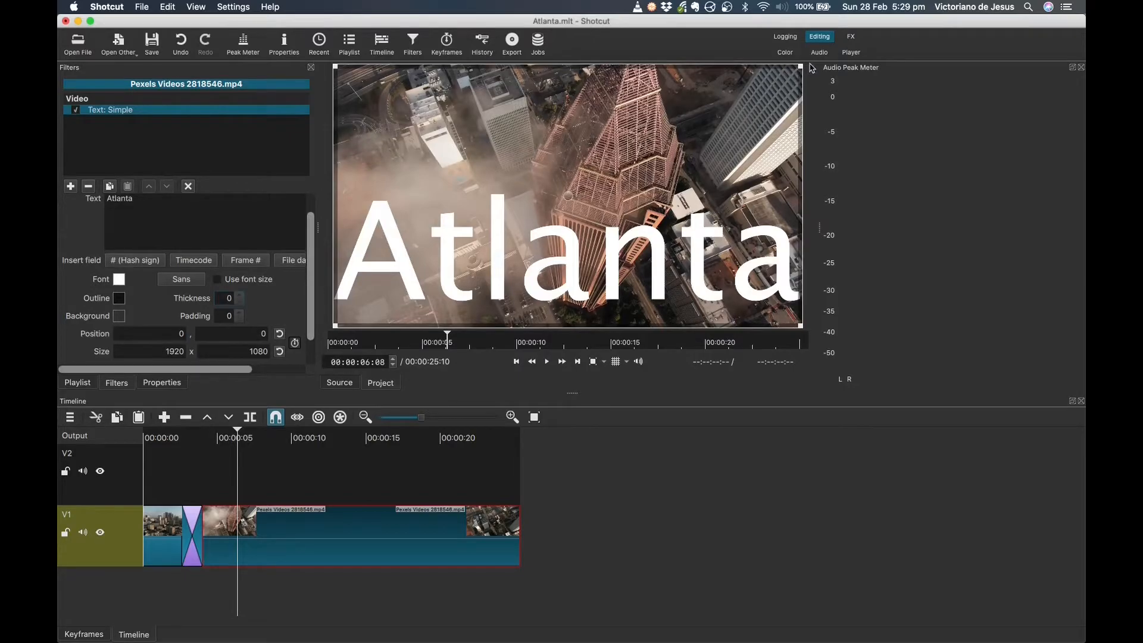
left_click_drag(798, 68, 493, 245)
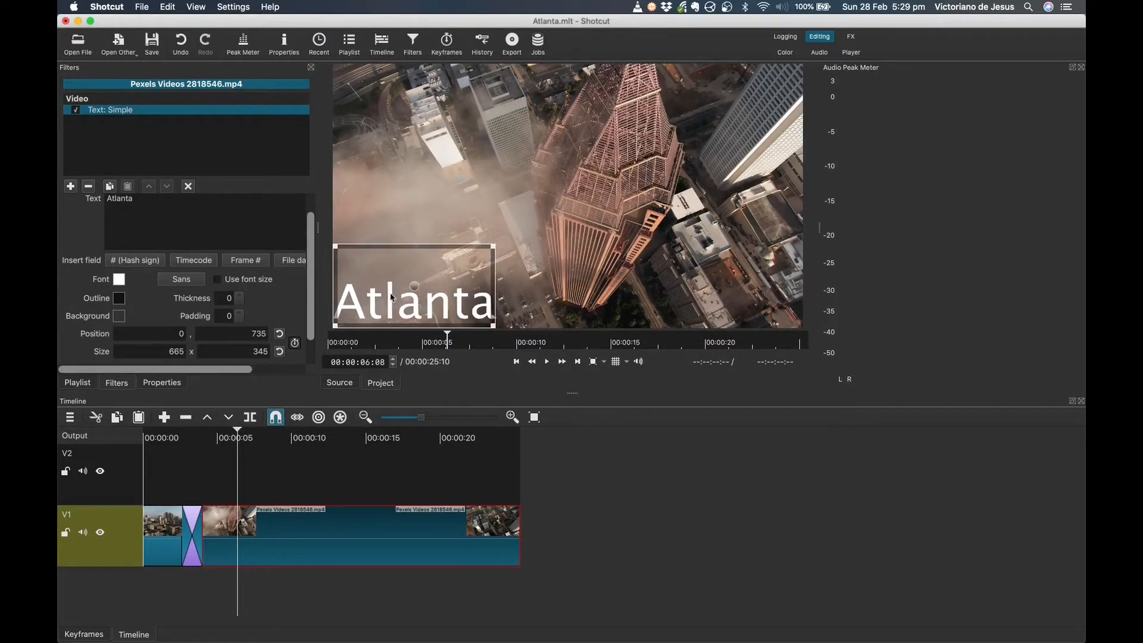
left_click_drag(413, 287, 434, 278)
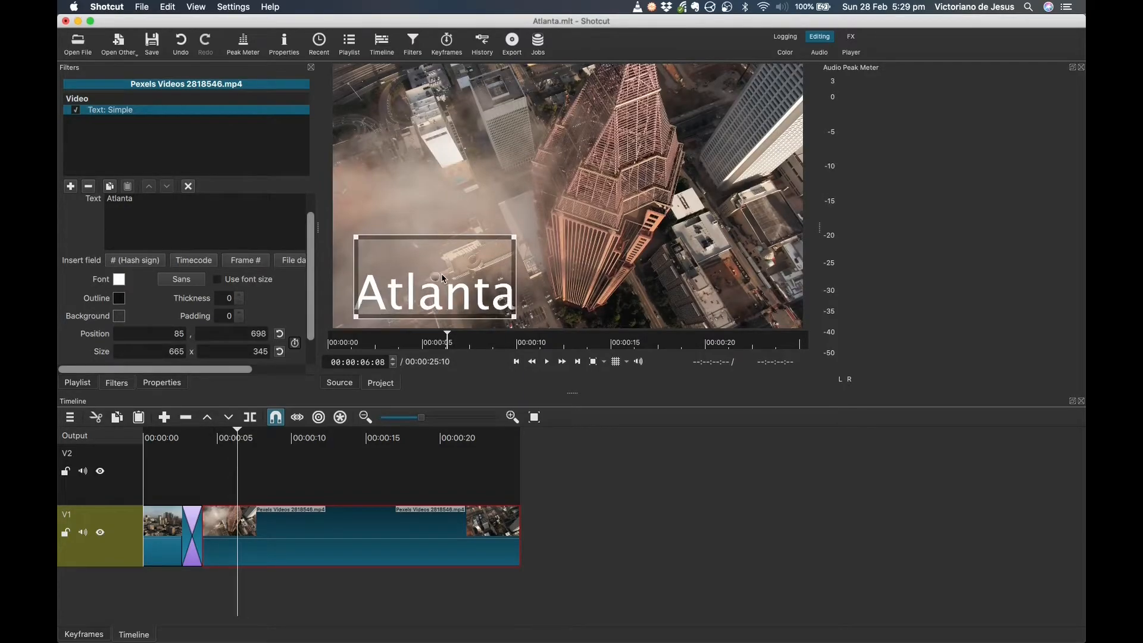
left_click(314, 479)
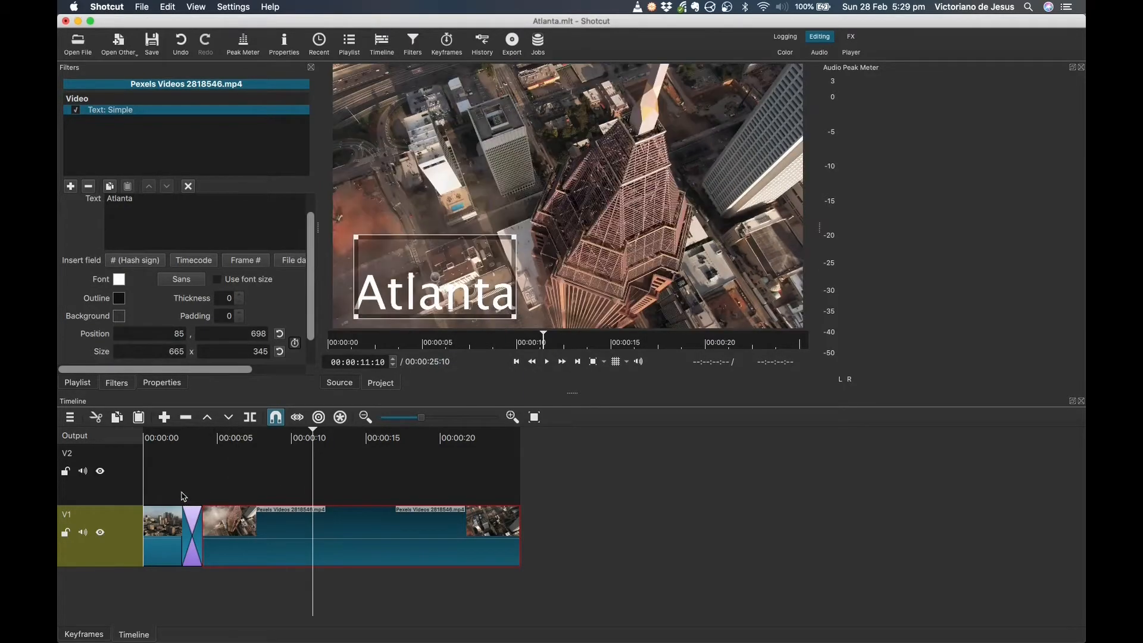
Step: Play back the timeline through the dissolve and along the second clip to review when the Atlanta title shows
left_click(181, 479)
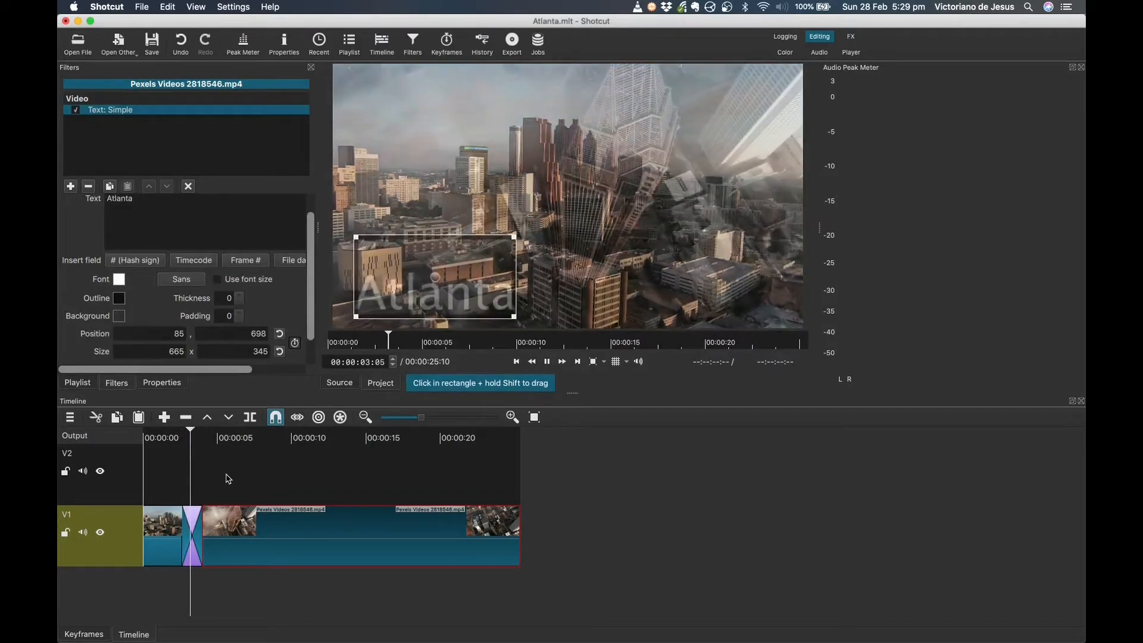
key("space")
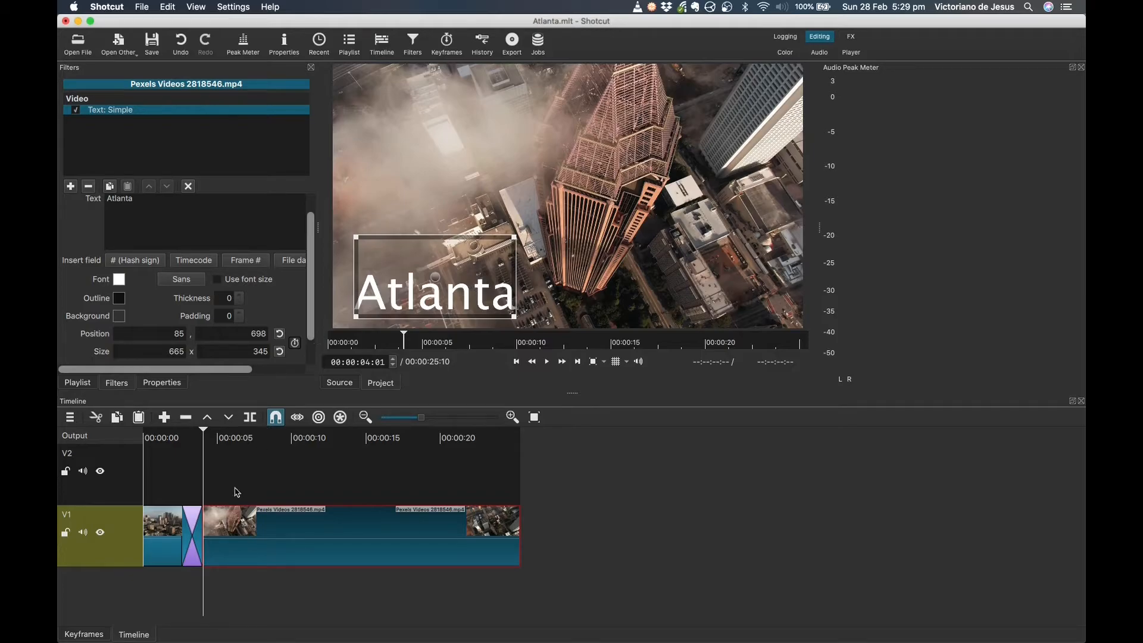
left_click(165, 535)
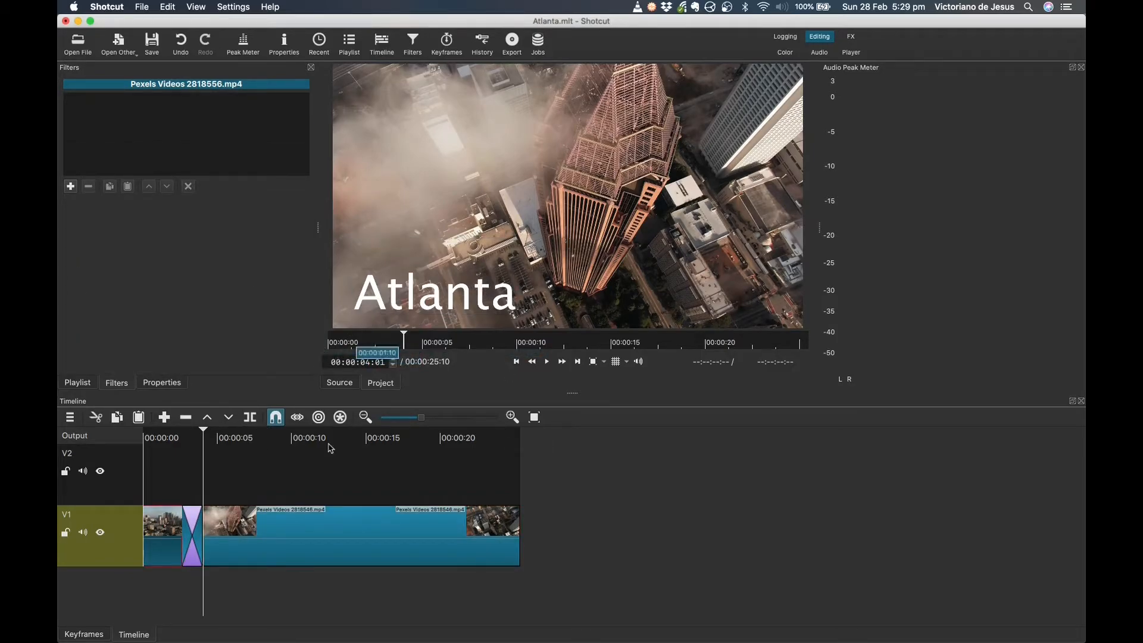
left_click(195, 476)
key("space")
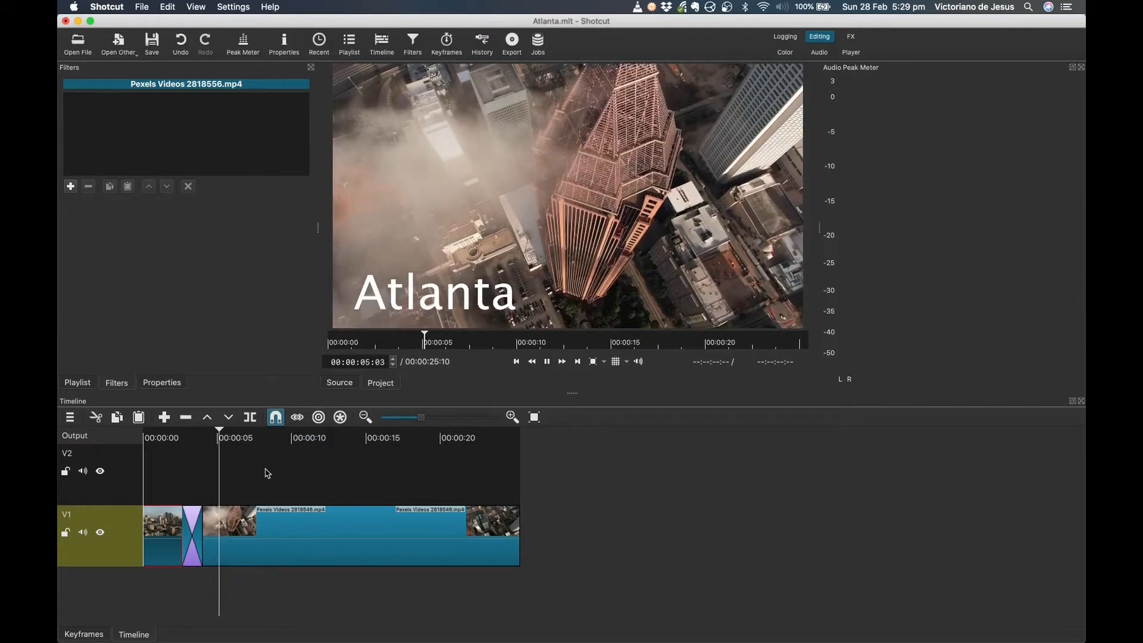
key("space")
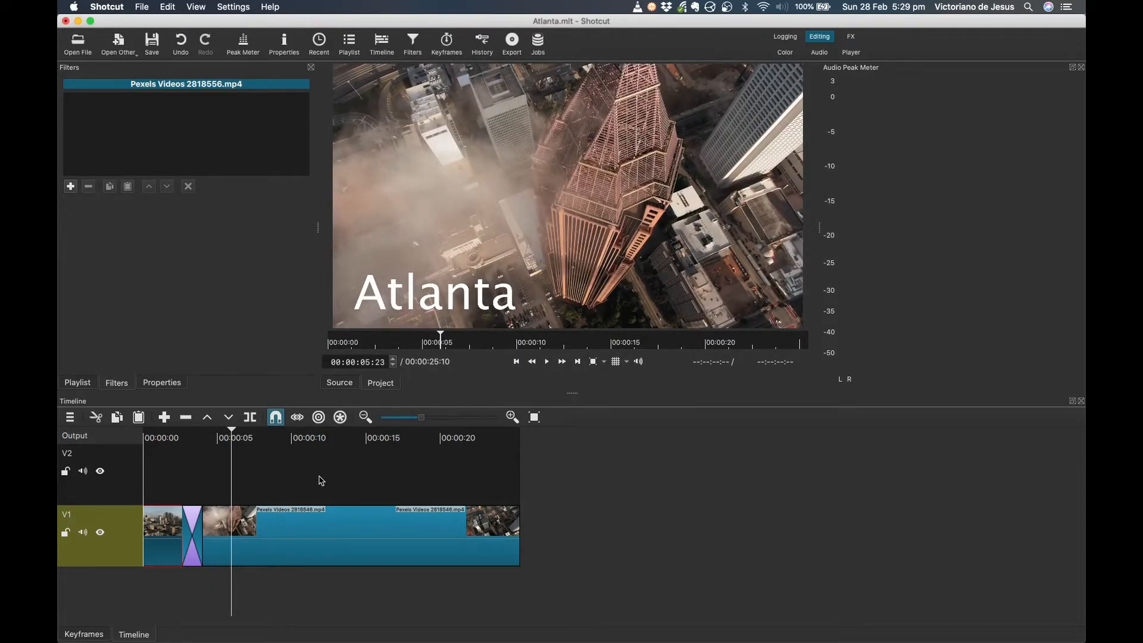
left_click_drag(311, 476, 413, 485)
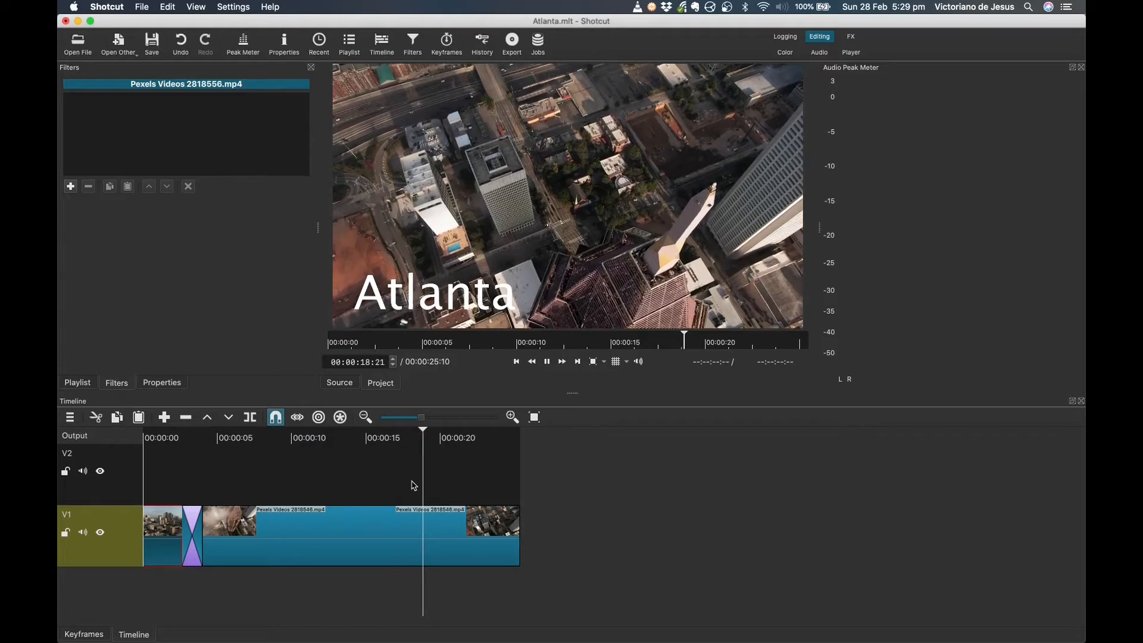
key("space")
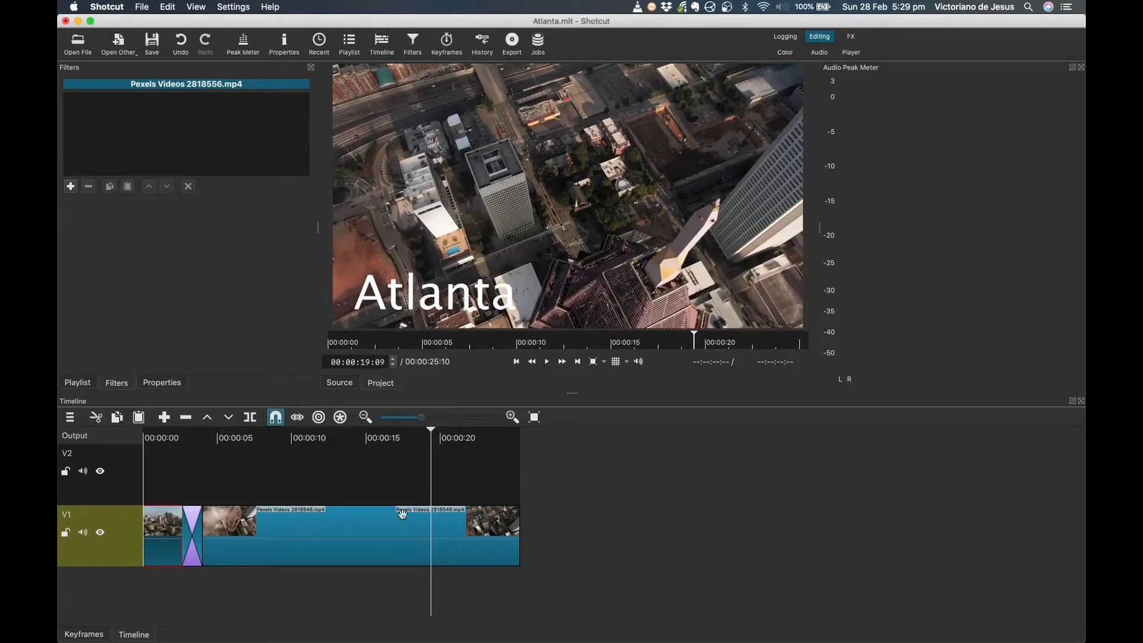
Step: Remove the Text: Simple filter from the Pexels Videos 2818546.mp4 clip and check an earlier point of it
left_click(394, 528)
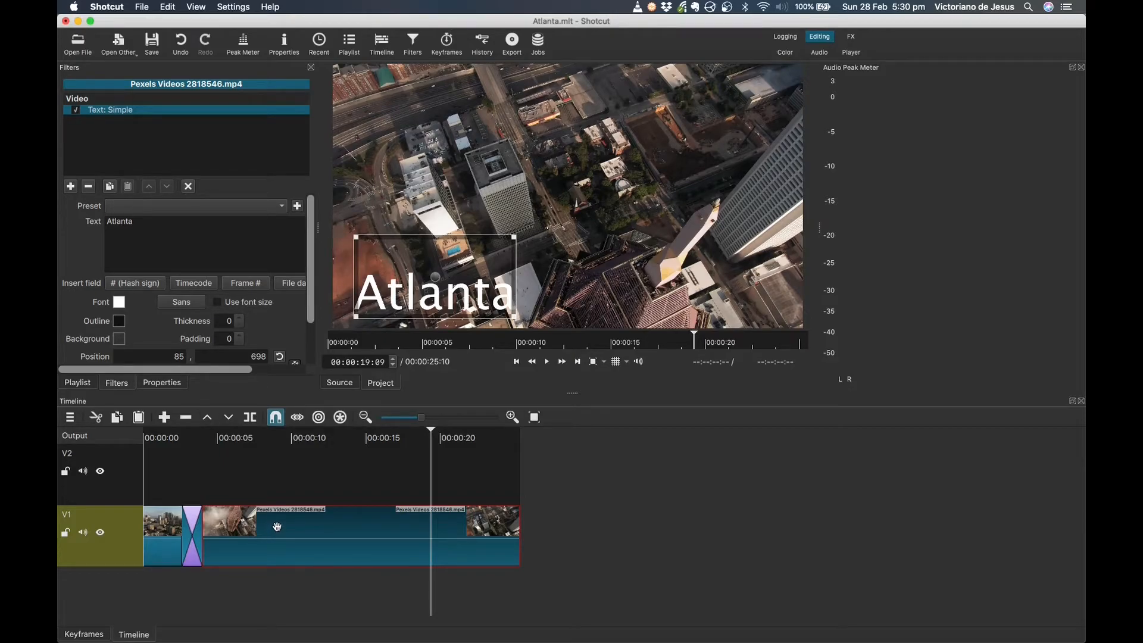
left_click(89, 187)
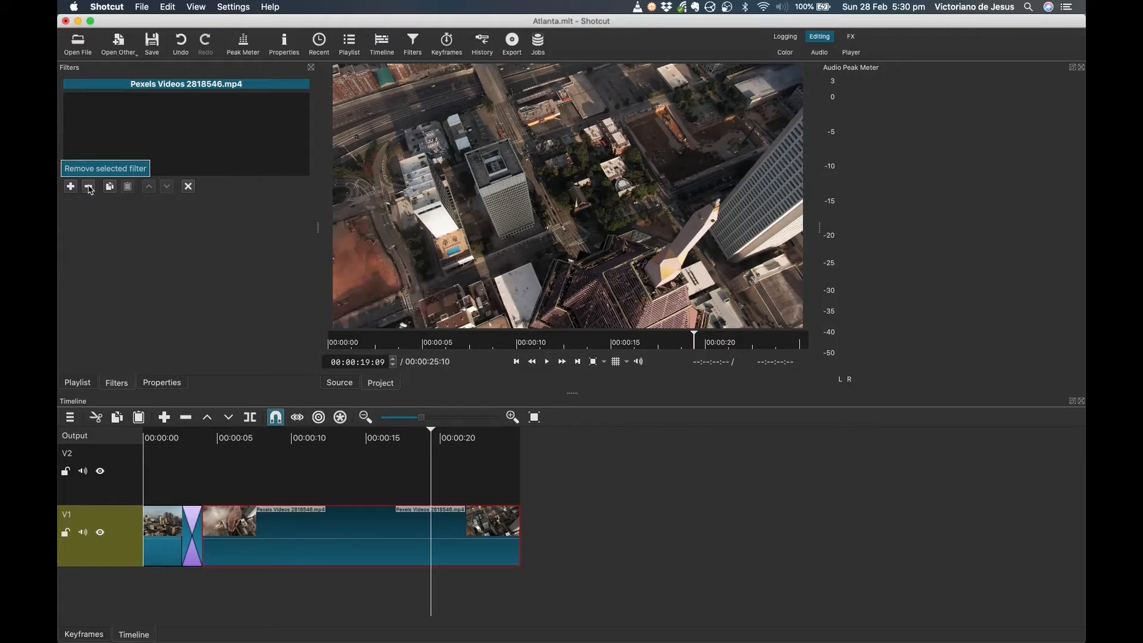
left_click(282, 478)
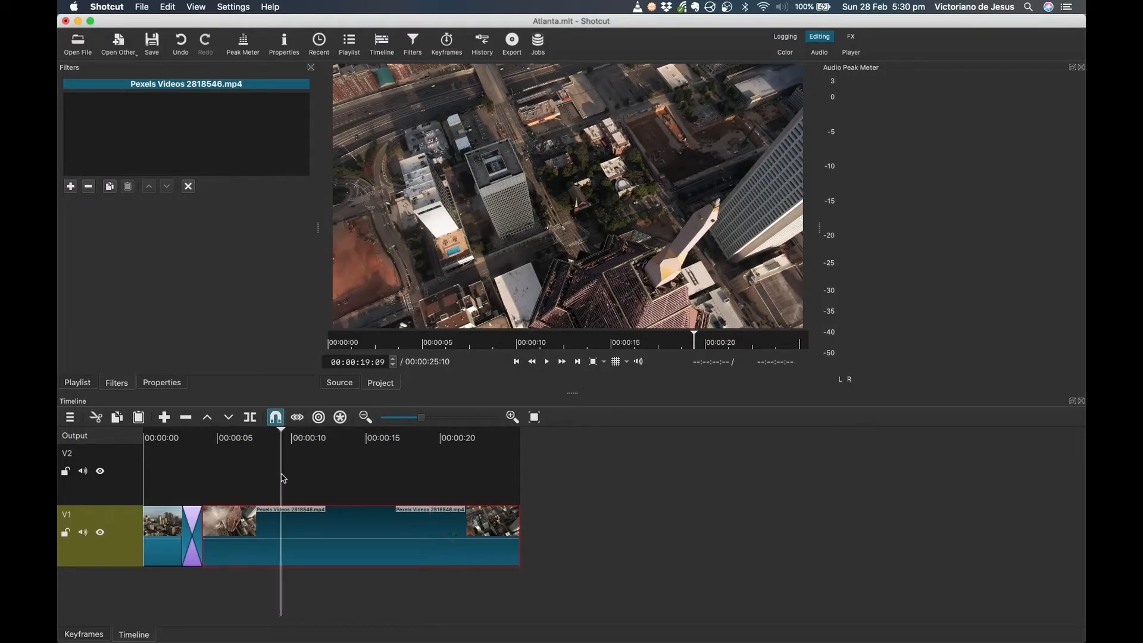
Step: Generate a transparent color clip and place it on track V2 at about 6 seconds, above the second clip
left_click(143, 7)
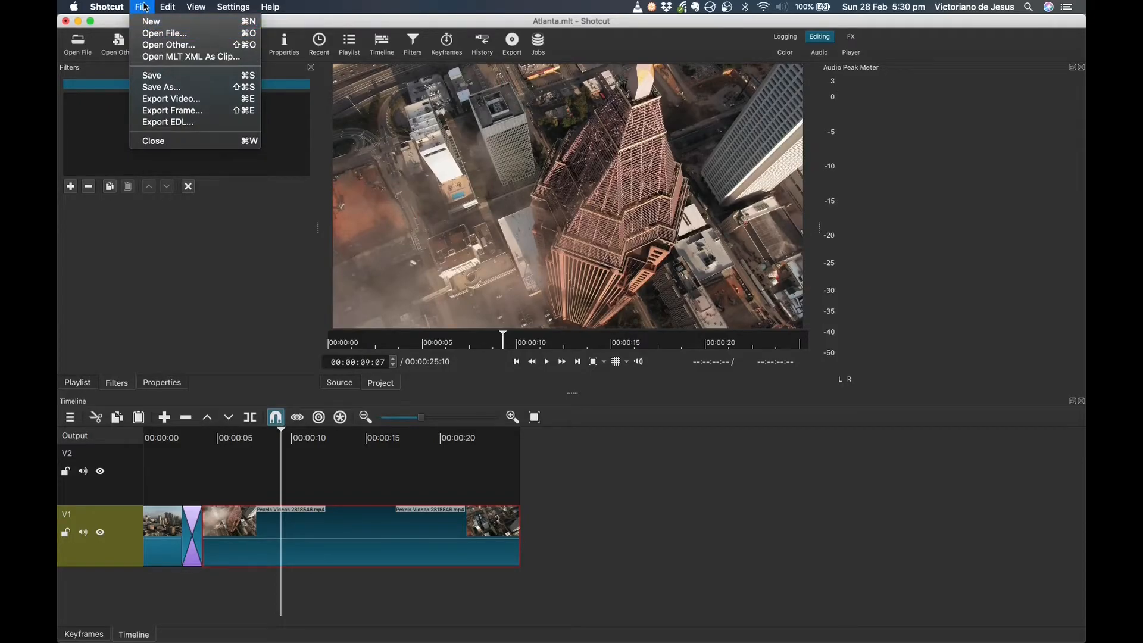
left_click(156, 46)
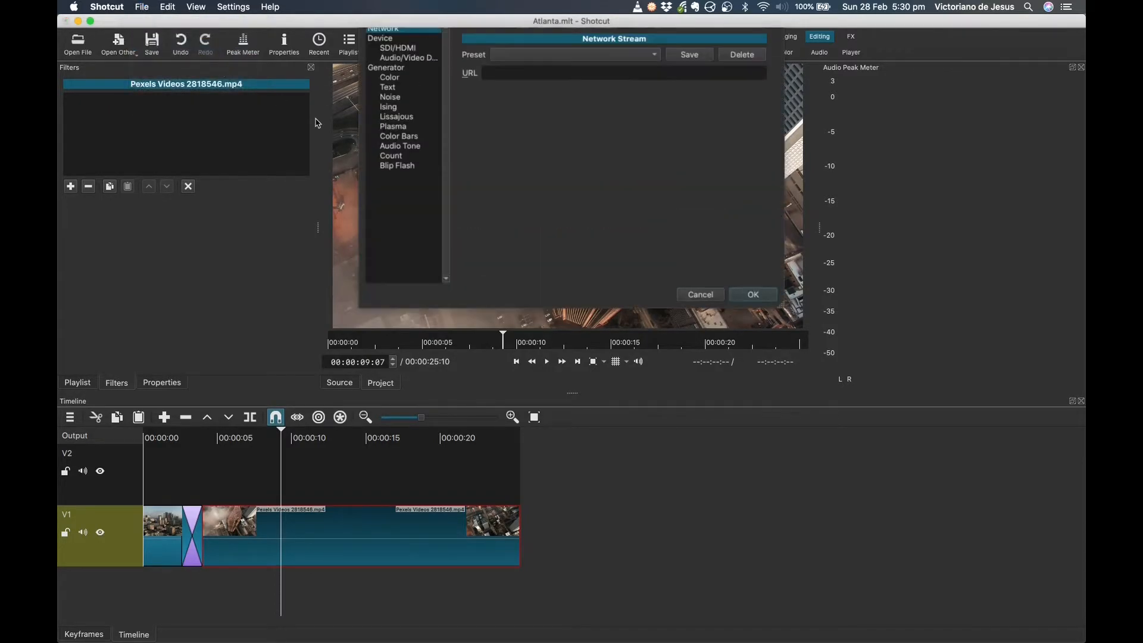
left_click(399, 89)
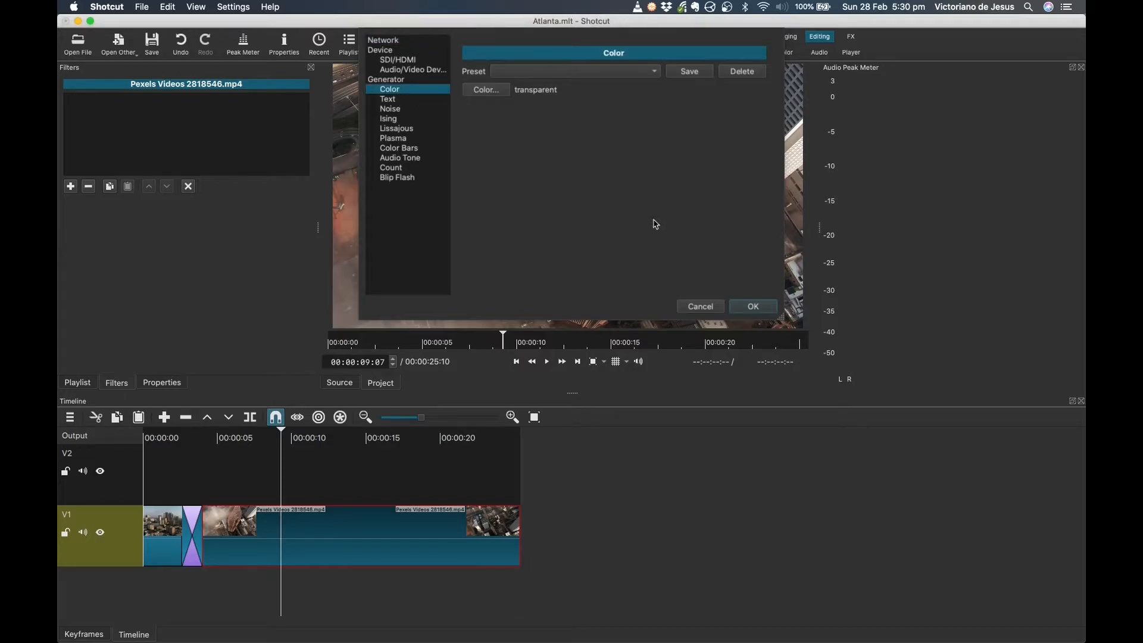
left_click(751, 306)
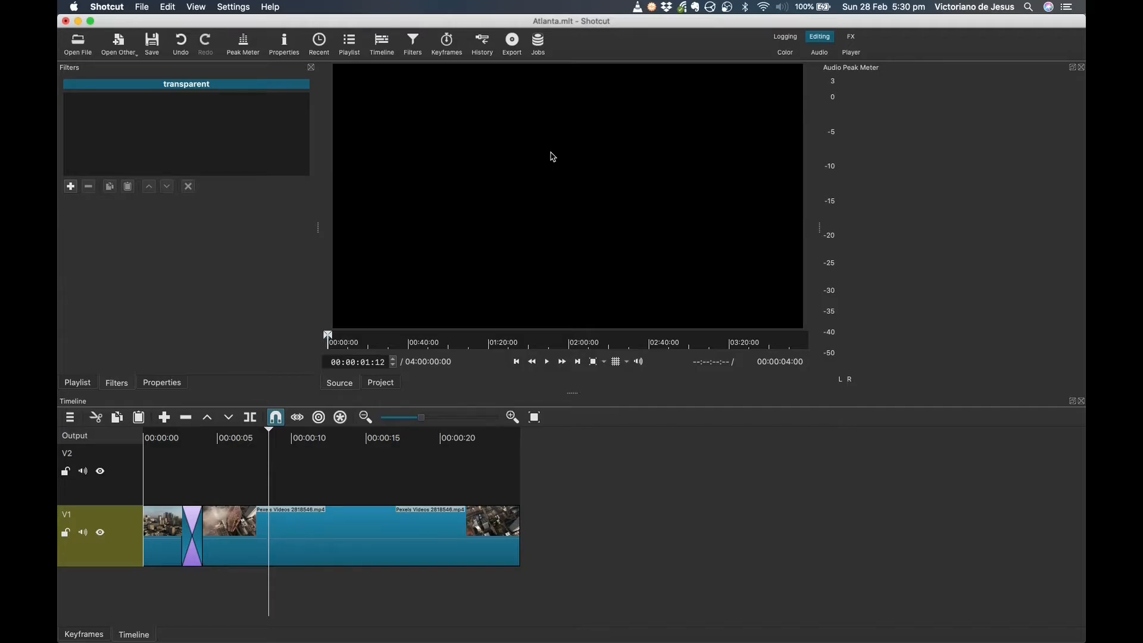
left_click_drag(497, 242, 234, 470)
left_click(253, 438)
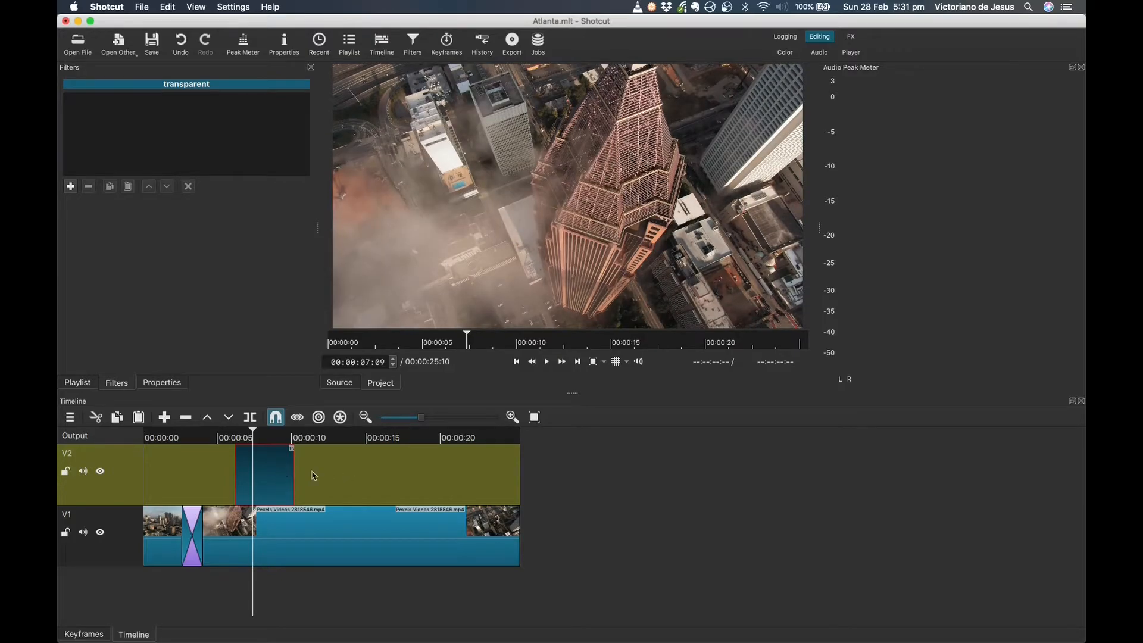
left_click(125, 463)
left_click(73, 422)
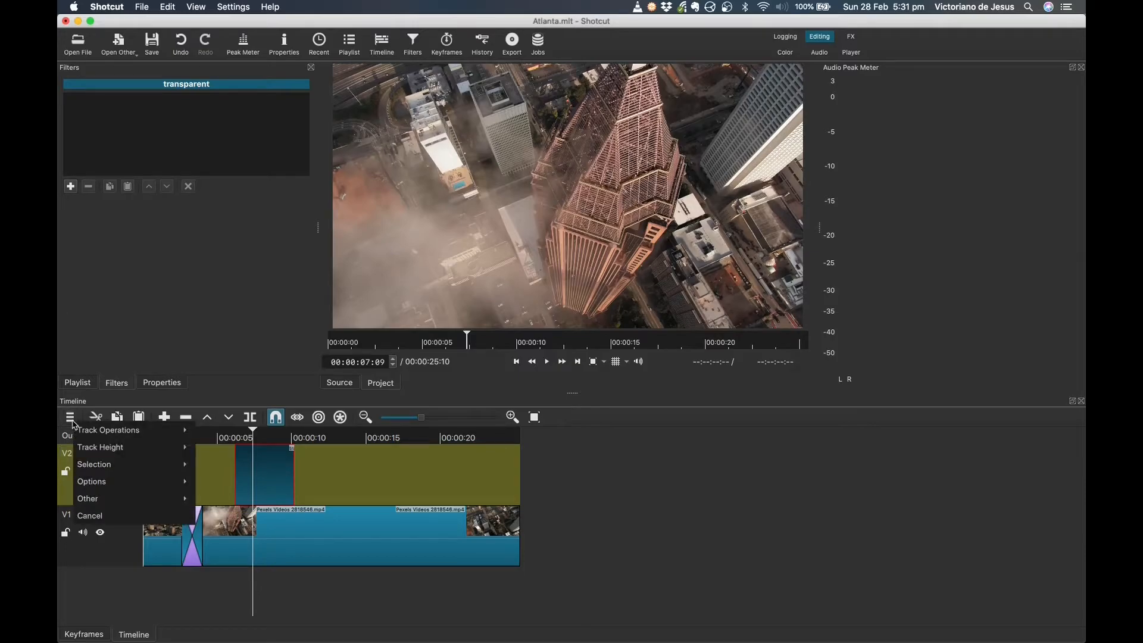
mouse_move(81, 430)
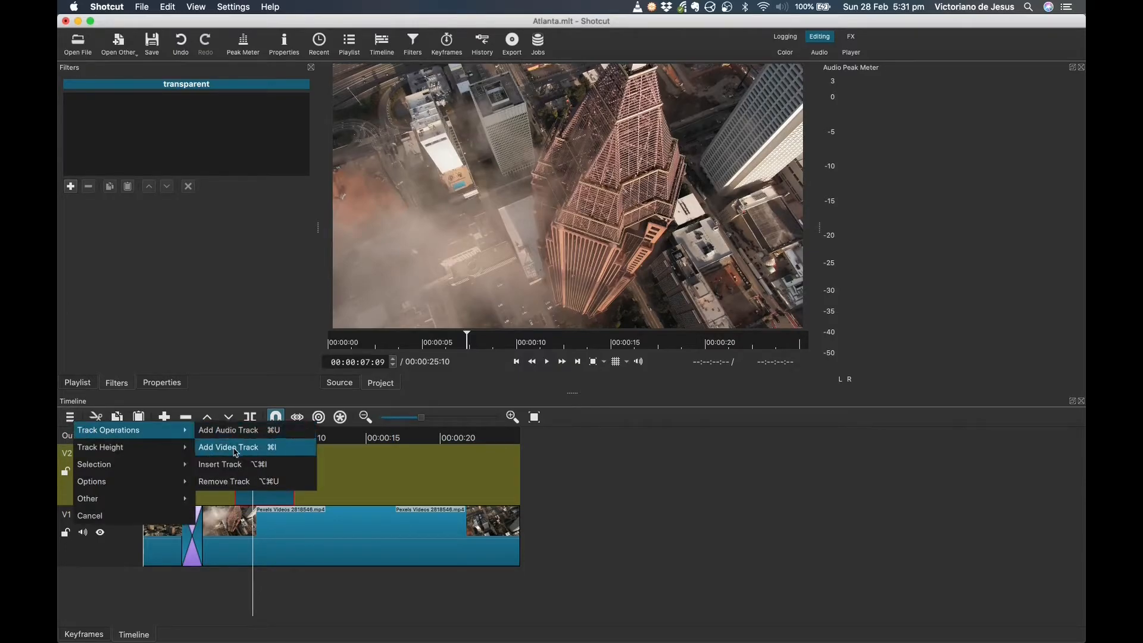
left_click(345, 464)
left_click(345, 464)
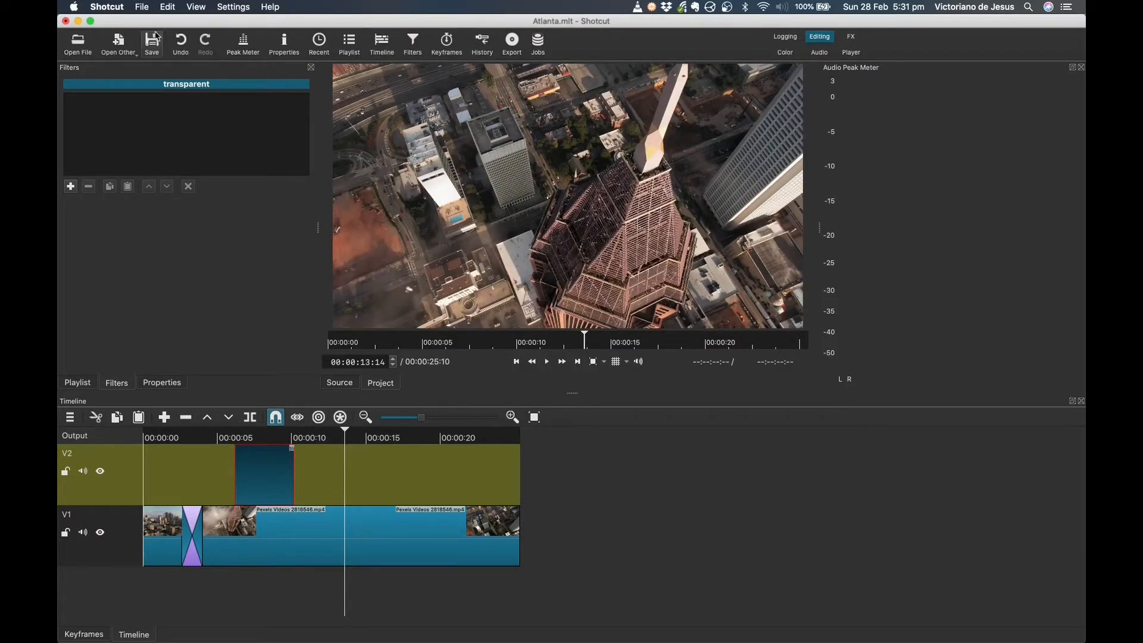
Step: Generate a text clip reading "Atlanta" on a transparent background and place it on V2 after the transparent clip, at about 11 seconds
left_click(143, 8)
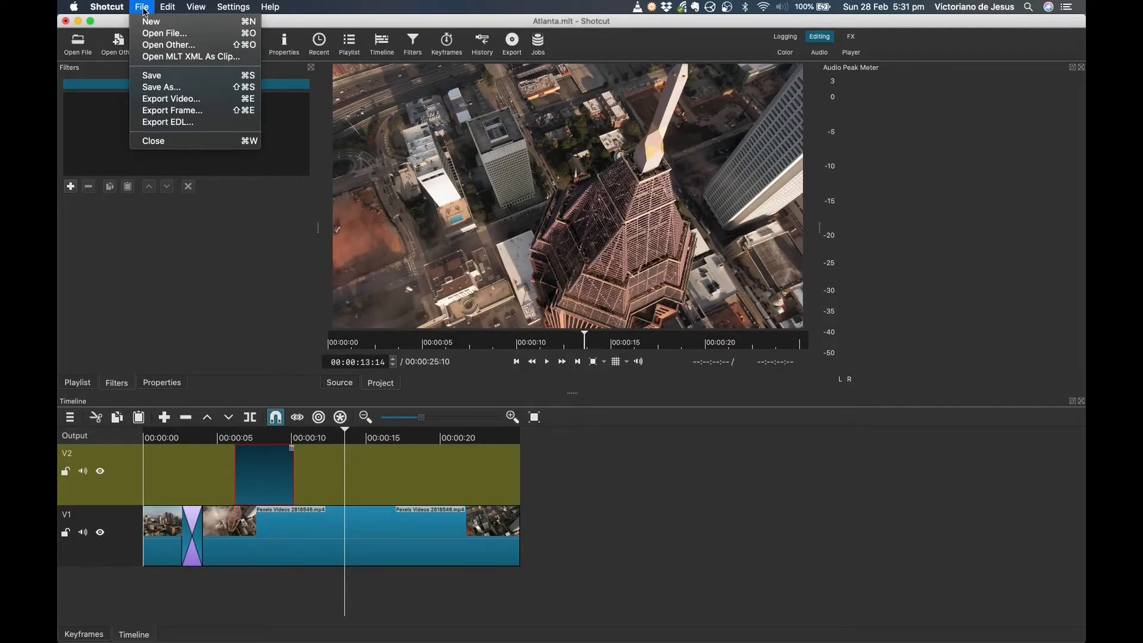
left_click(162, 46)
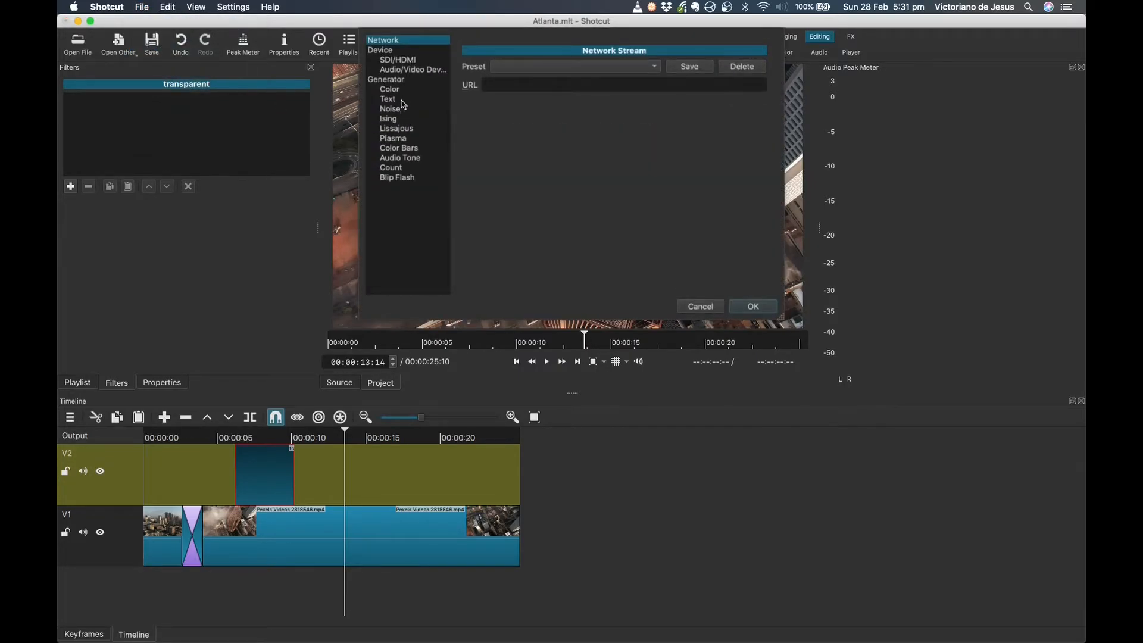
left_click(403, 101)
left_click(554, 97)
type("Atlanta")
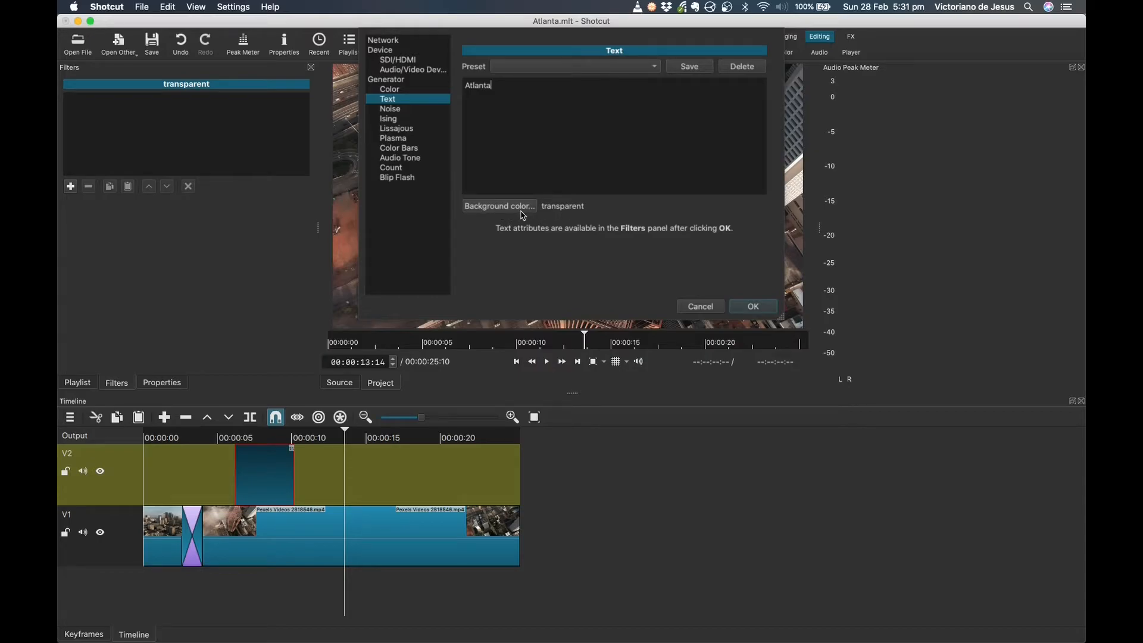
left_click(751, 307)
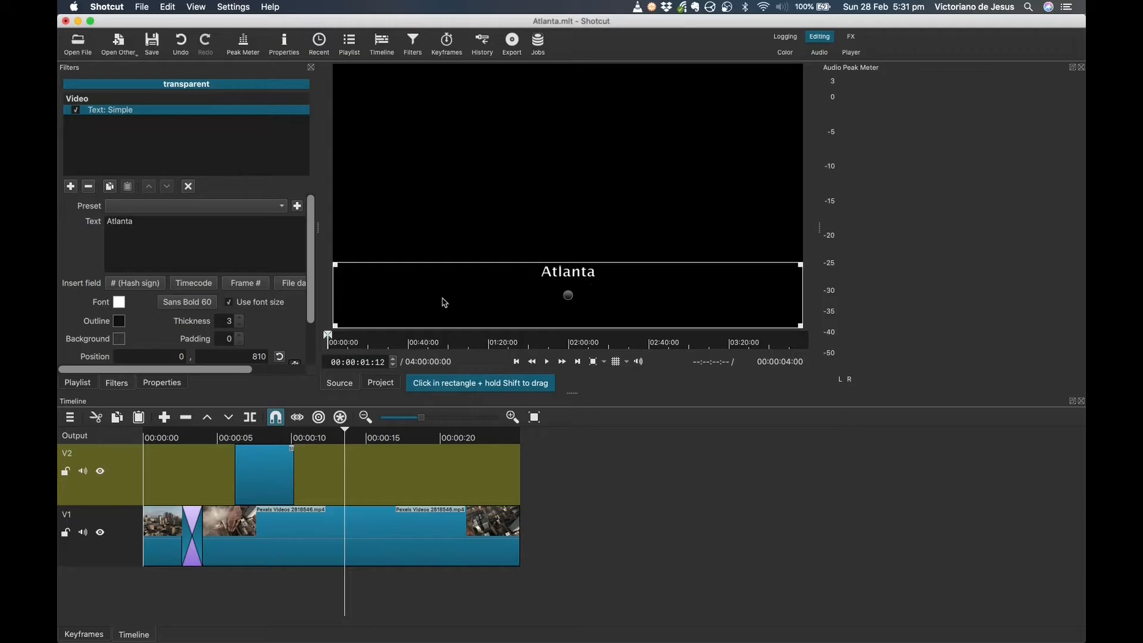
left_click_drag(499, 222, 310, 483)
left_click(338, 475)
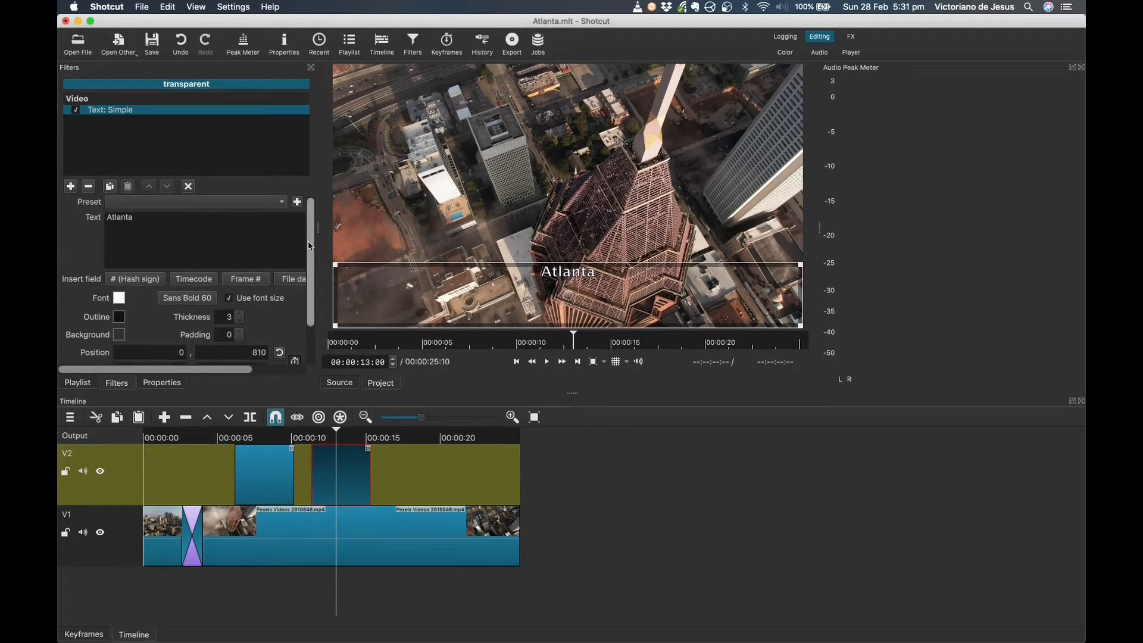
Step: Turn off Use font size for the Atlanta text and resize its box to about 1143 x 358
scroll(238, 268, "down", 3)
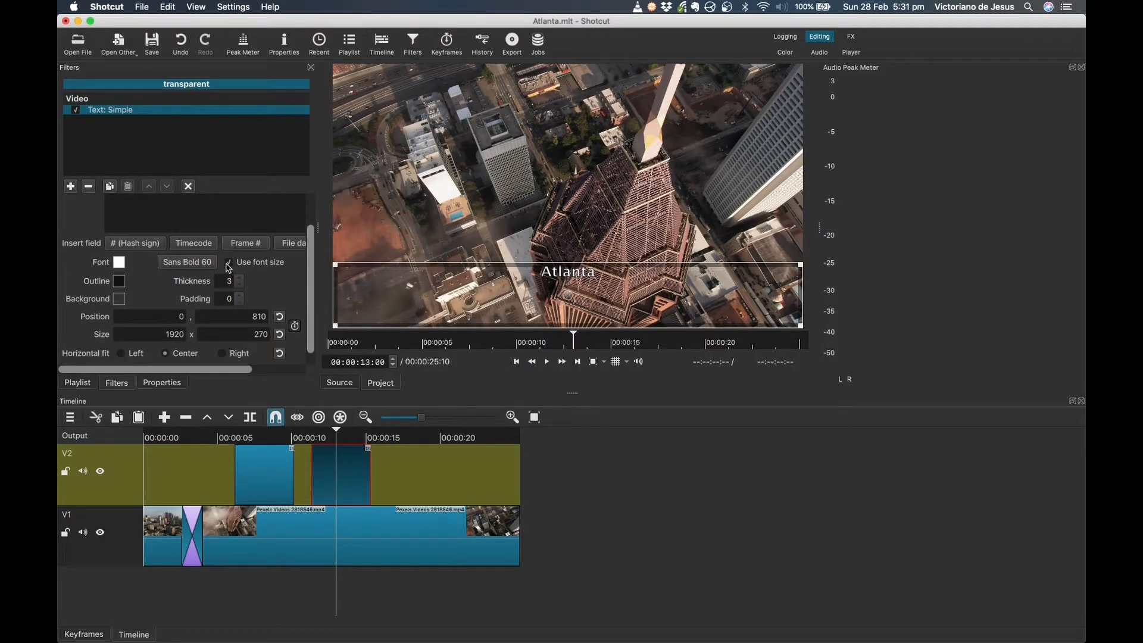
left_click(228, 263)
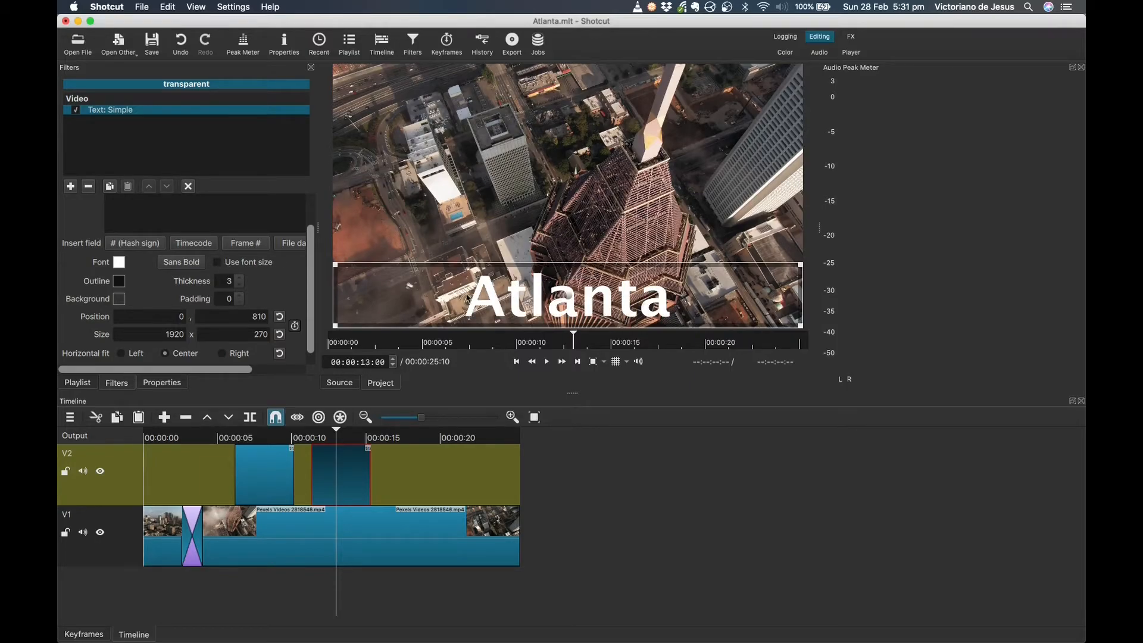
left_click_drag(801, 264, 611, 243)
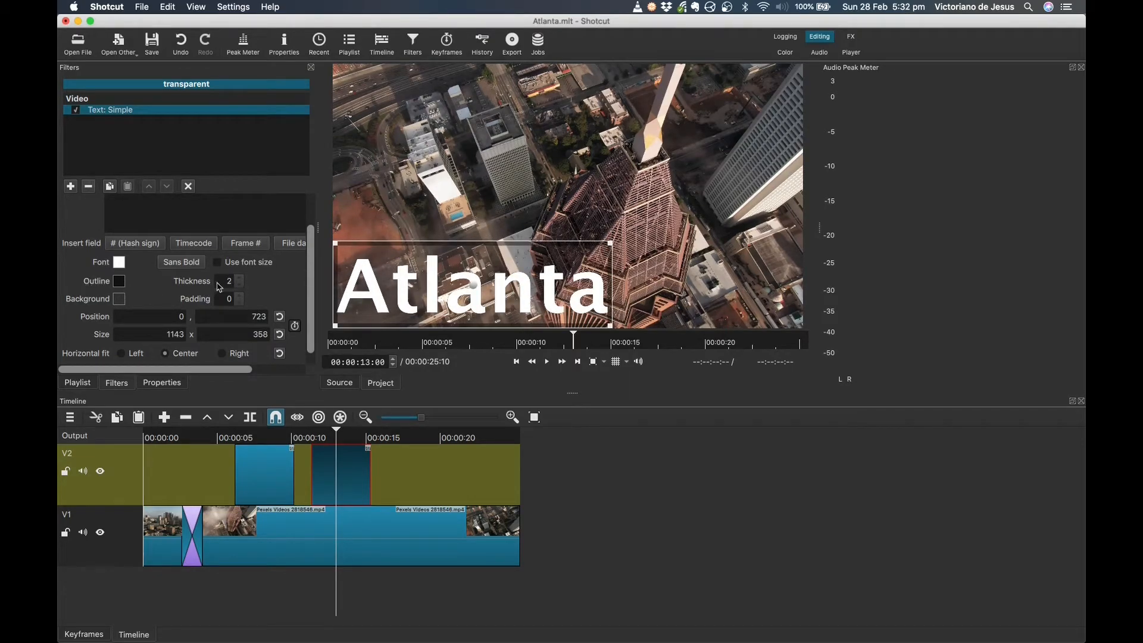
Step: Set the text's outline thickness to 0, then shrink the Atlanta box further and shift it slightly inward from the frame's lower-left corner
left_click(236, 278)
type("0")
left_click_drag(608, 242, 502, 273)
left_click_drag(416, 304, 438, 294)
Step: Move the transparent clip to the start of the V1 transition and overlap the Atlanta clip onto its end to create a transition
left_click_drag(256, 476, 177, 481)
left_click_drag(348, 483, 214, 476)
left_click(192, 476)
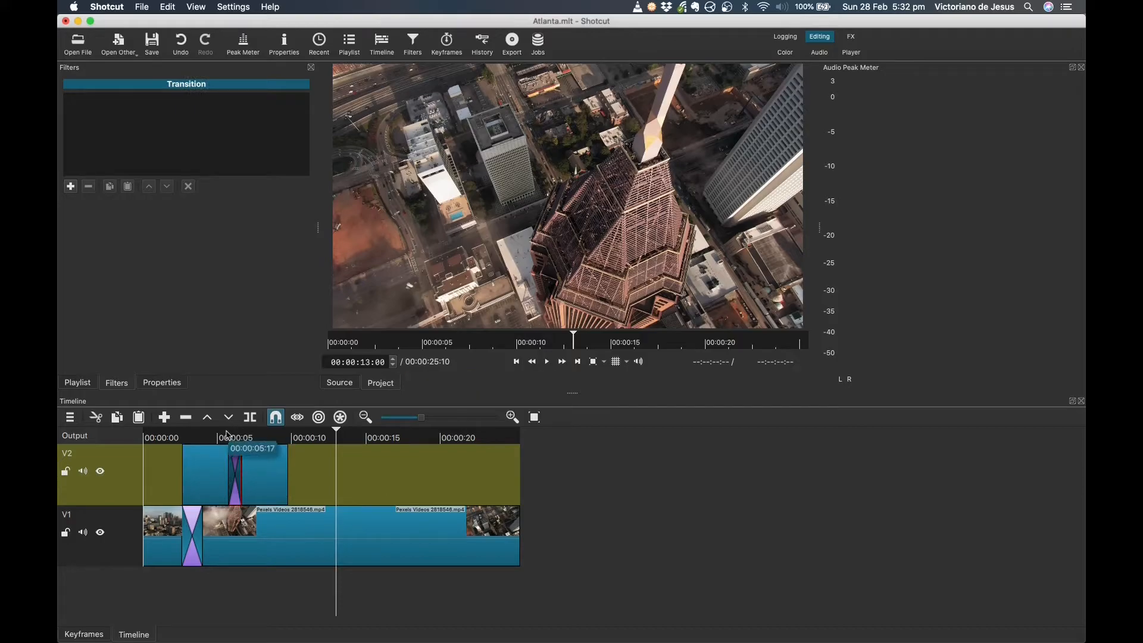
Step: Paste a copy of the transparent clip on V2, overlap it onto the Atlanta clip's end as a transition, and play back the title
left_click(214, 480)
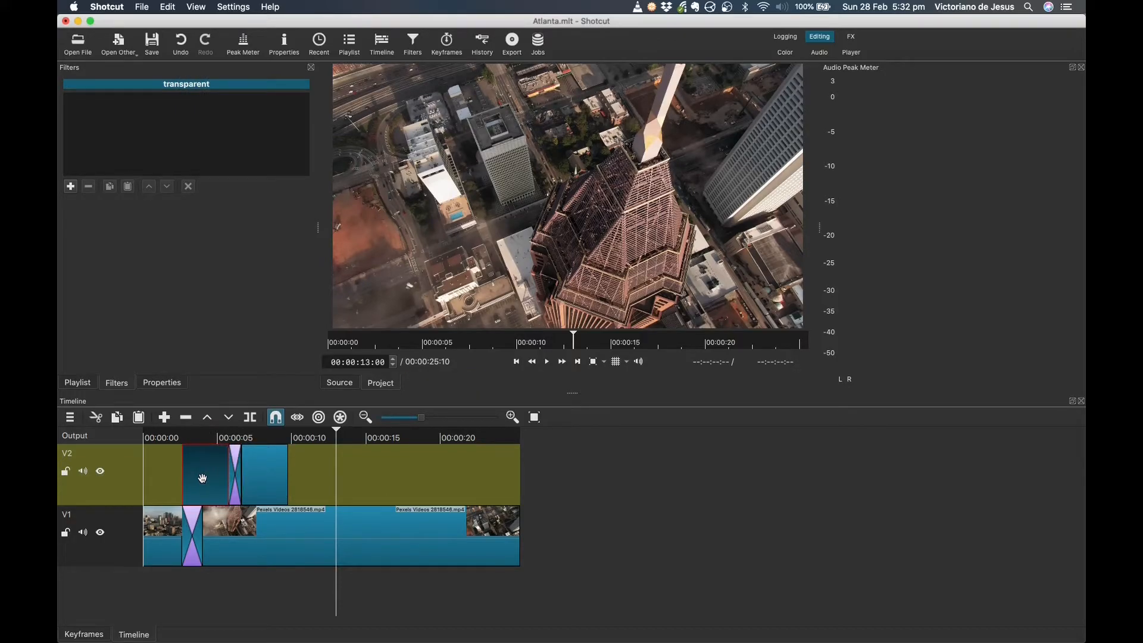
right_click(203, 479)
left_click(316, 480)
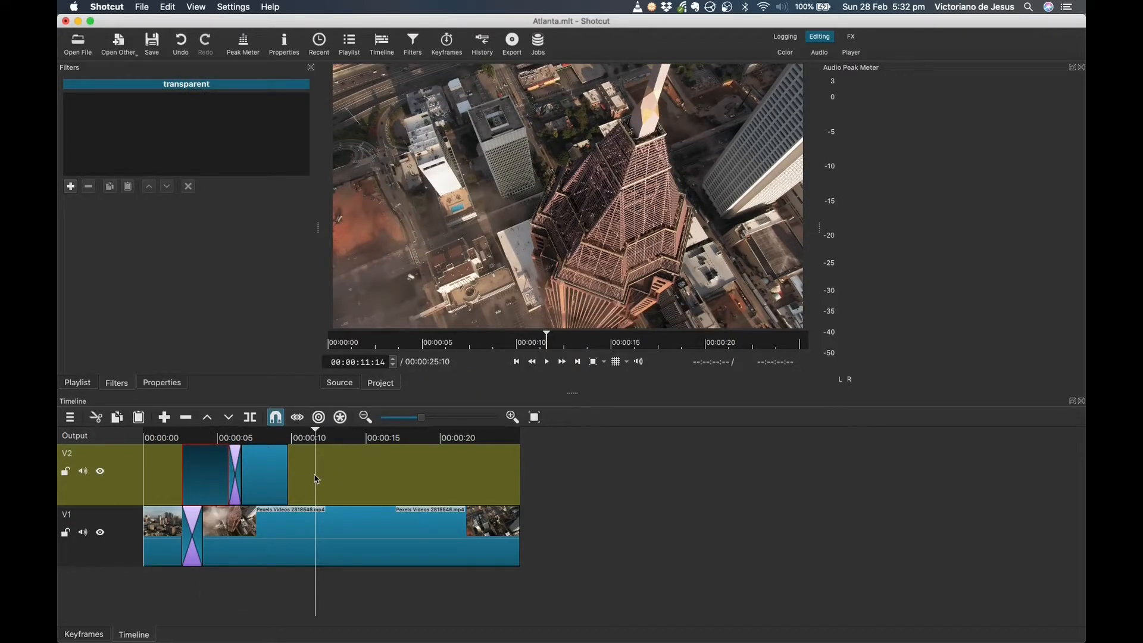
key("super+v")
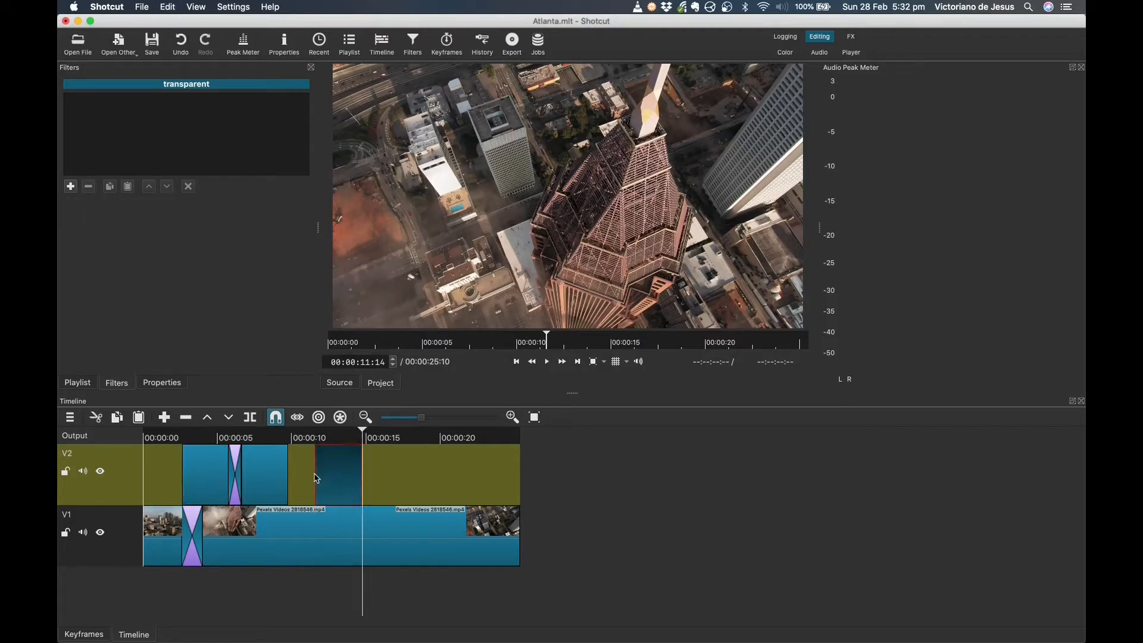
left_click_drag(338, 473, 294, 469)
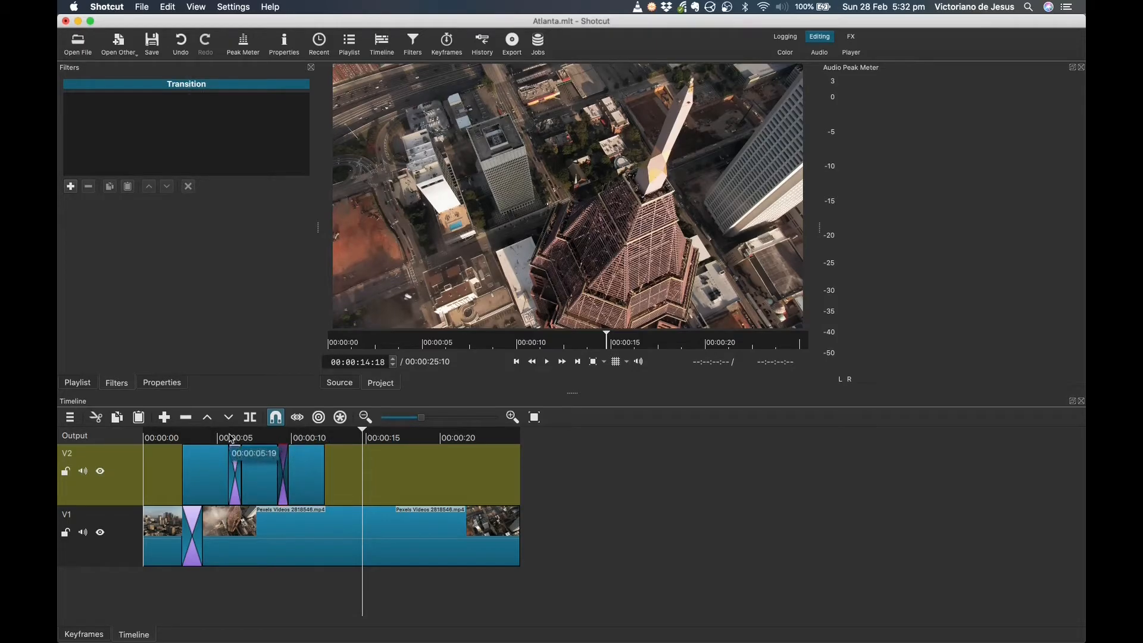
left_click(216, 432)
key("space")
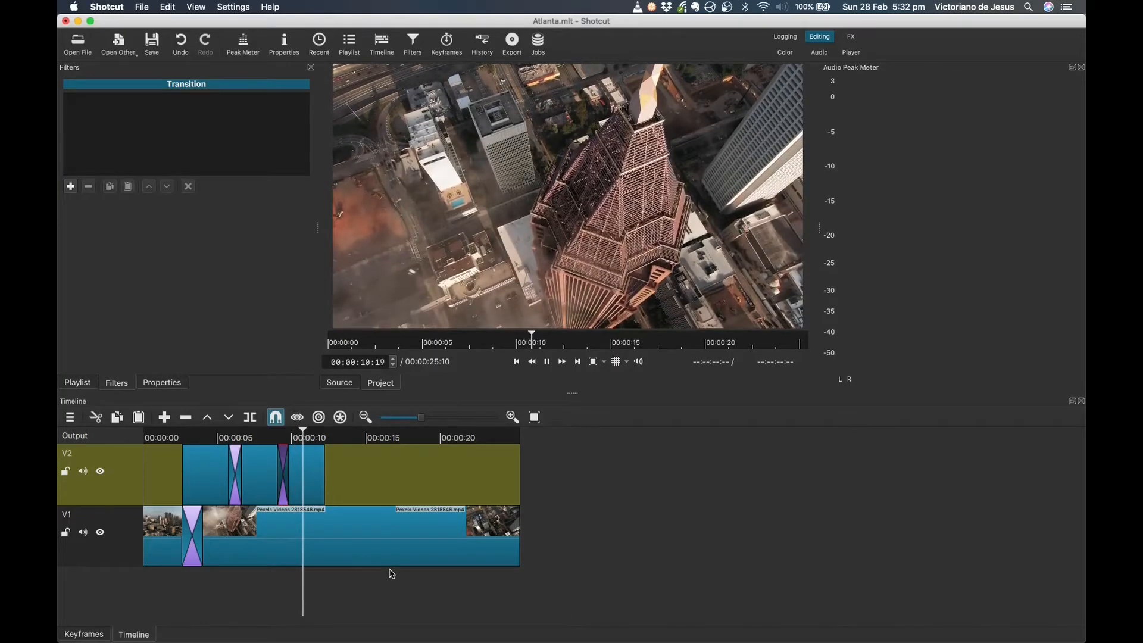
key("space")
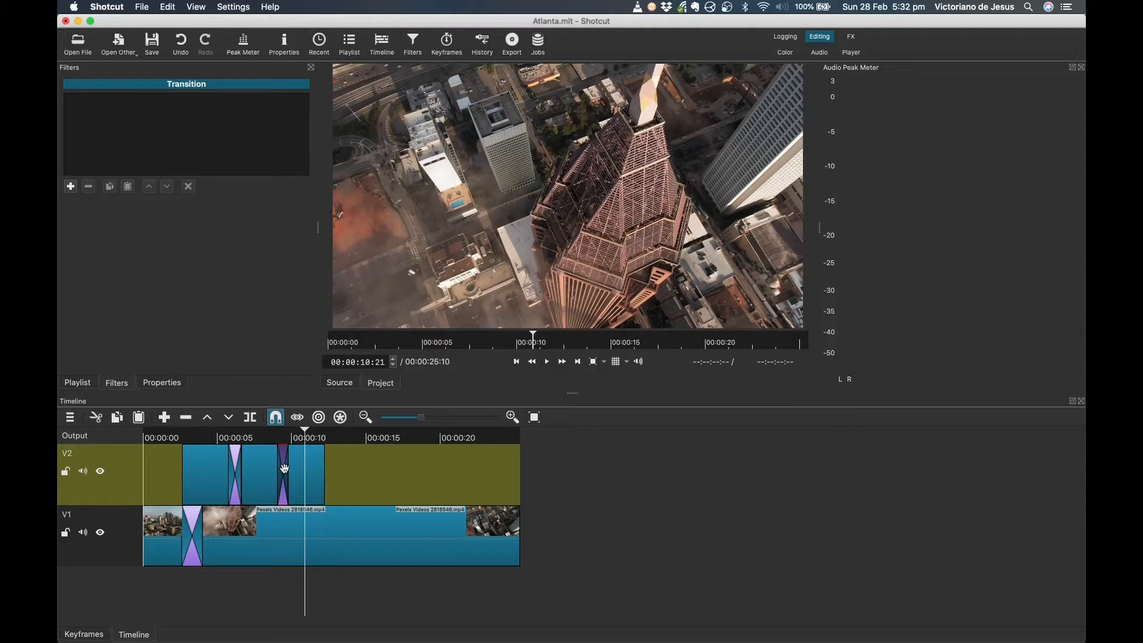
Step: Check the title's closing transition on V2 and delete the leftover transparent clip after it
left_click(283, 438)
left_click(304, 466)
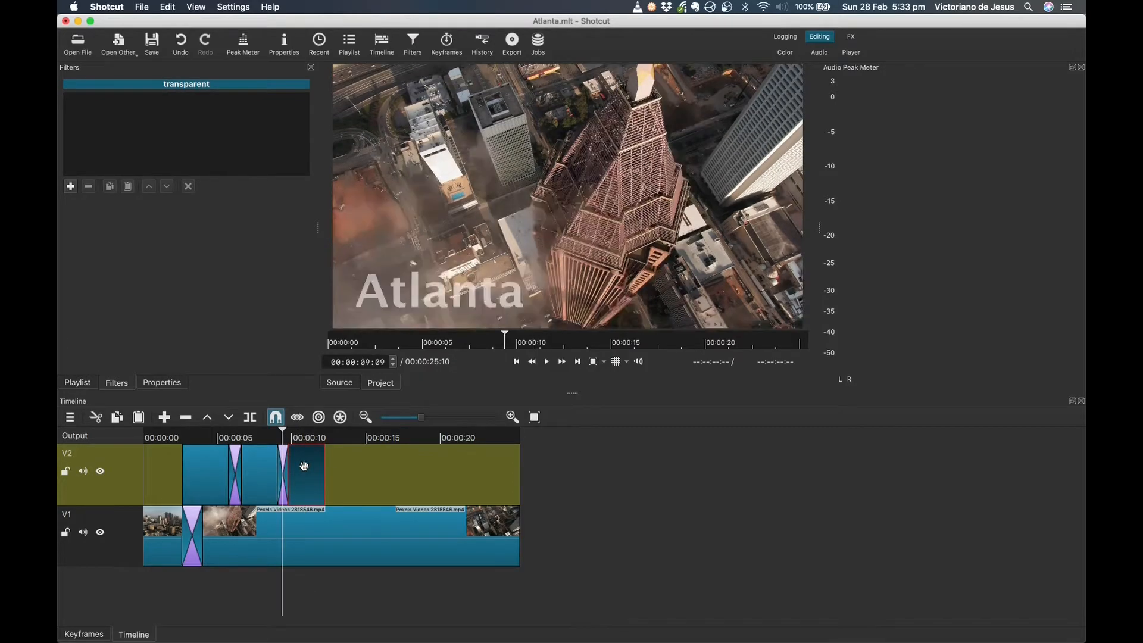
key("Delete")
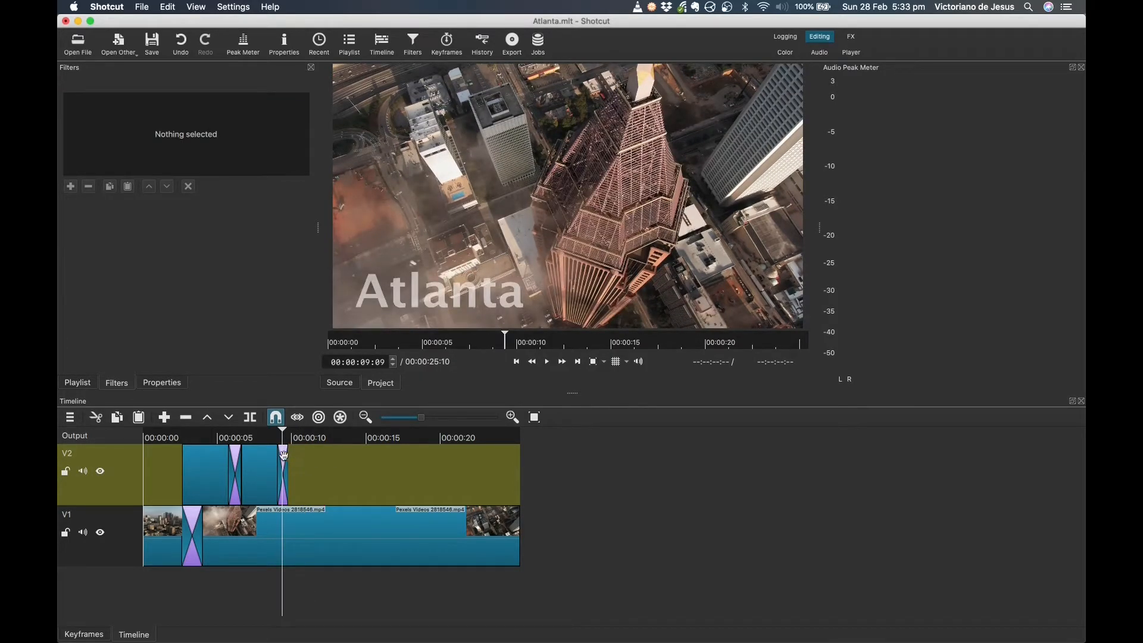
Step: Delete the closing transition of the Atlanta title on V2 and play back the title's abrupt ending
left_click(283, 455)
key("Delete")
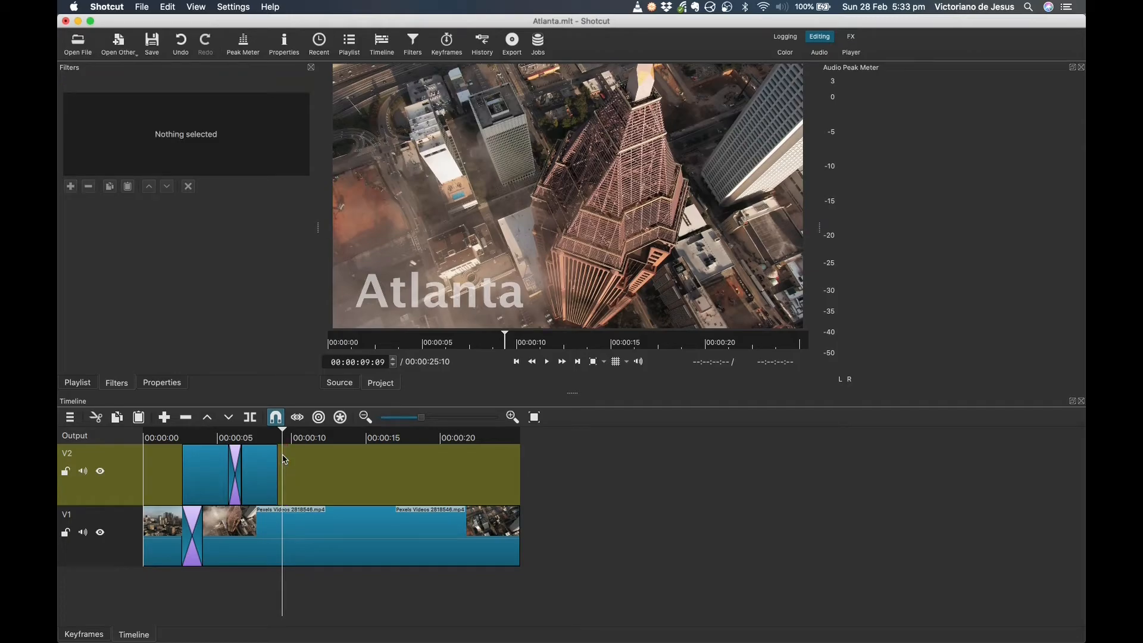
left_click(264, 436)
key("space")
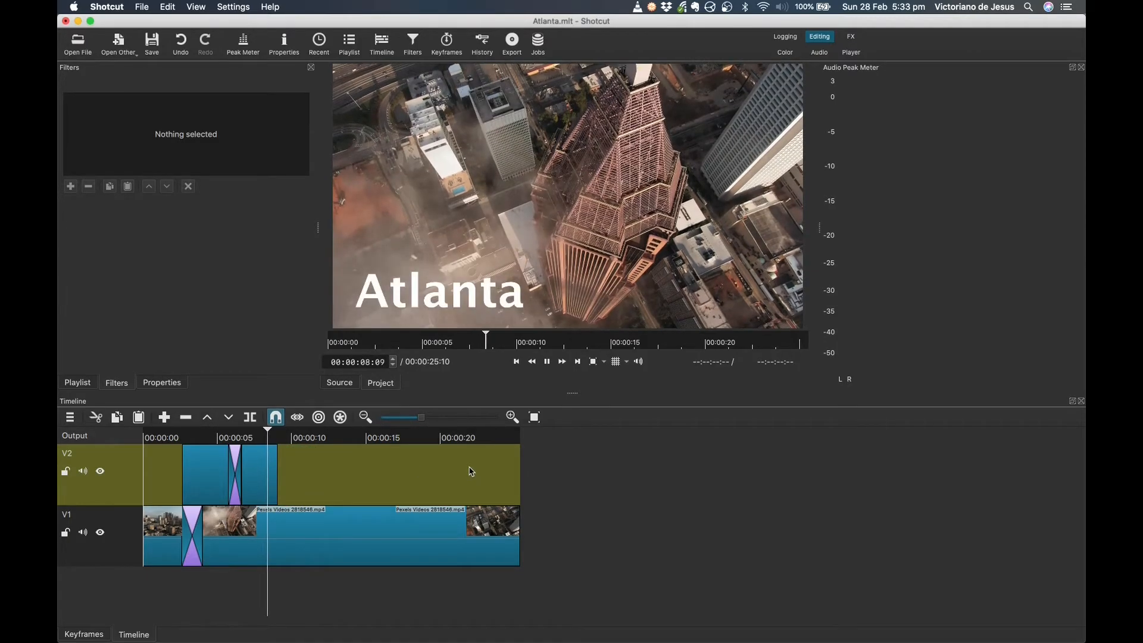
key("space")
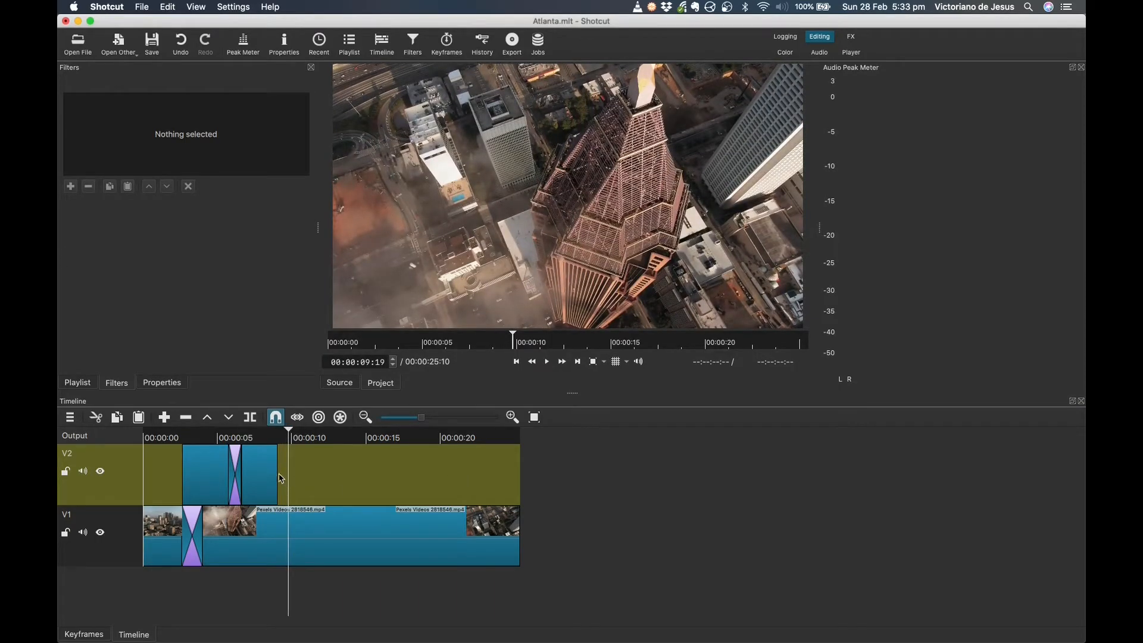
Step: Extend the last title clip on V2 to the end of the V1 footage and play back the final seconds
left_click_drag(277, 473, 530, 481)
left_click(493, 440)
key("space")
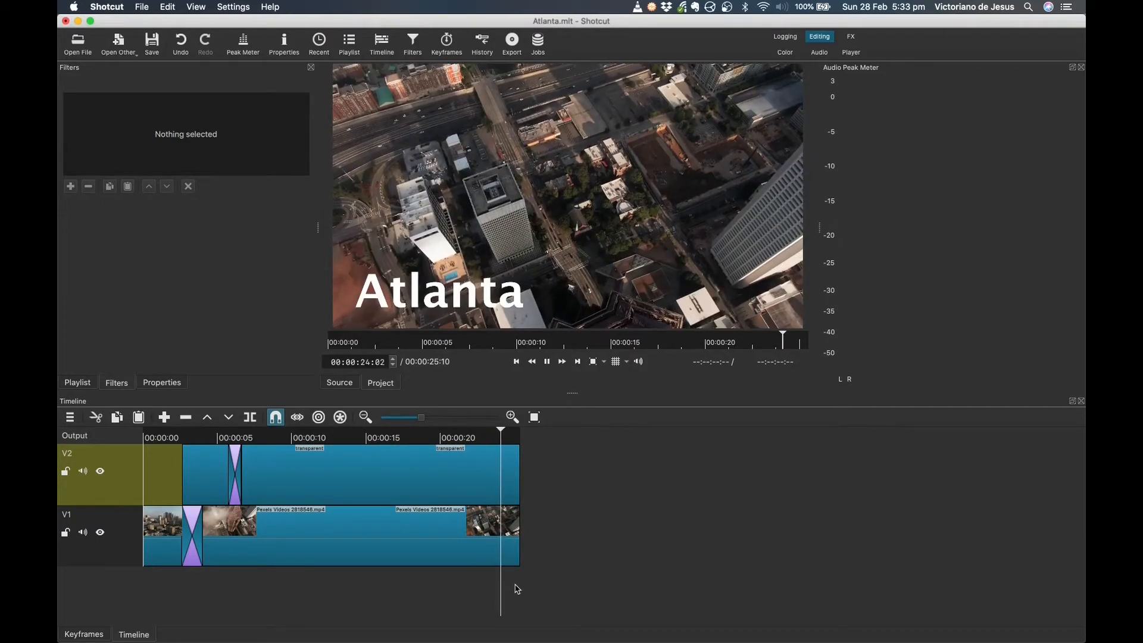
key("space")
key("Right")
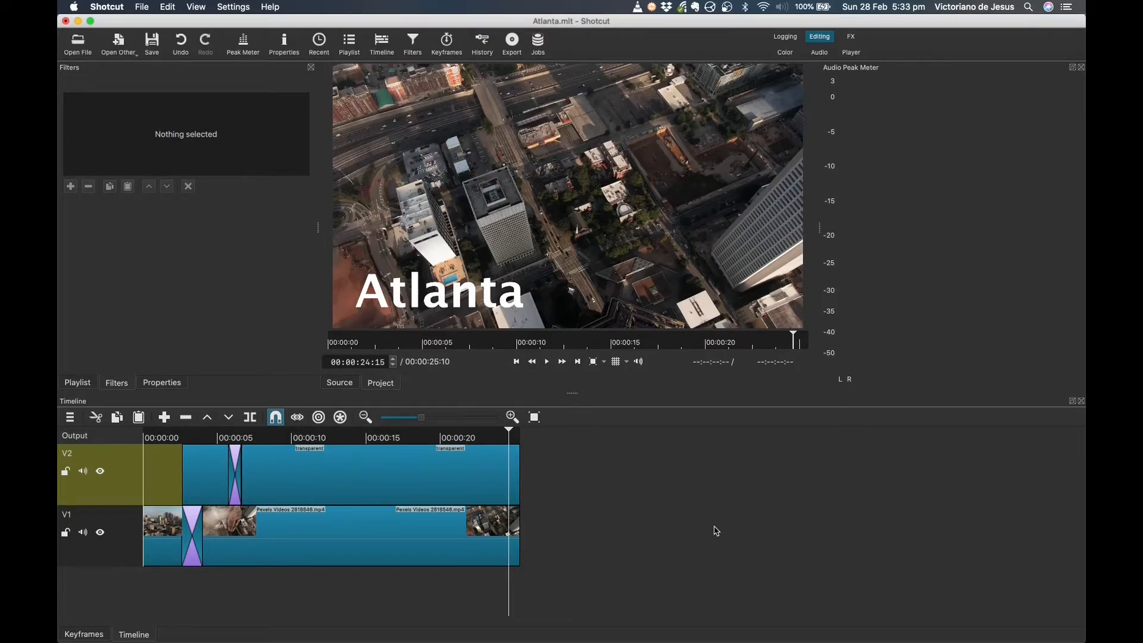
Step: Append Pexels Videos 2818536.mp4 from the playlist to the end of V1 and play across the join
left_click(78, 382)
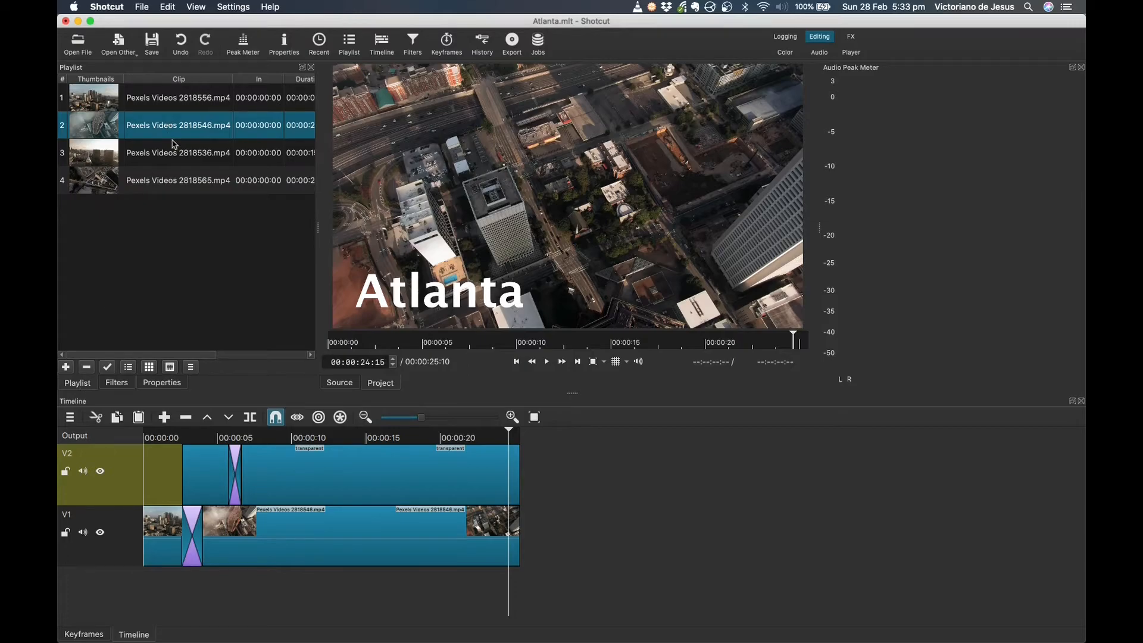
left_click(179, 160)
left_click_drag(159, 154, 521, 559)
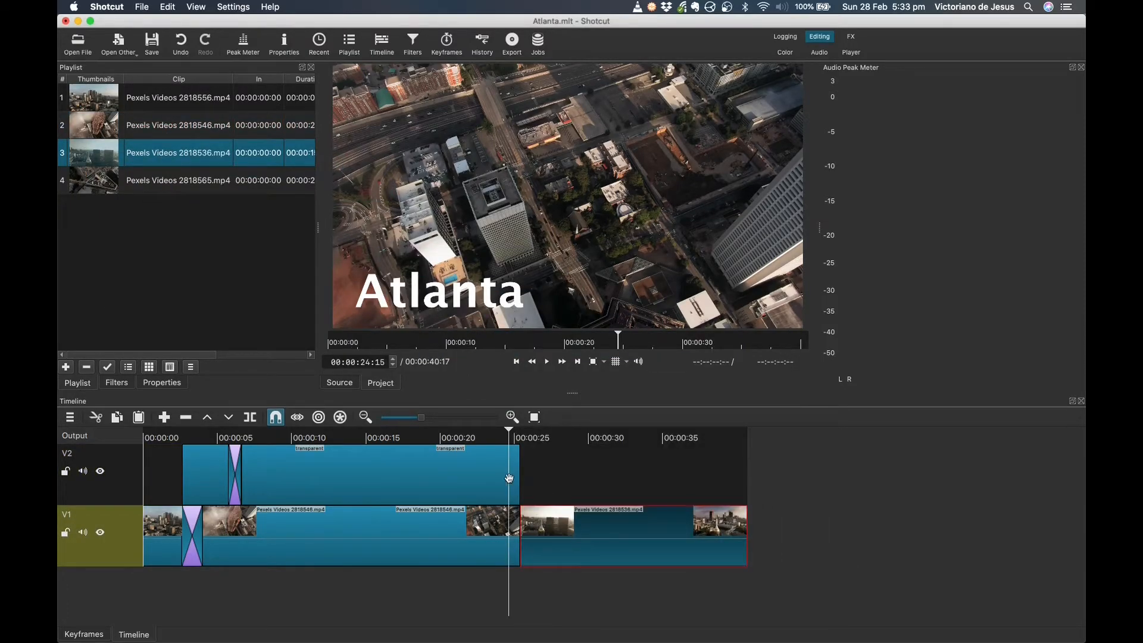
key("space")
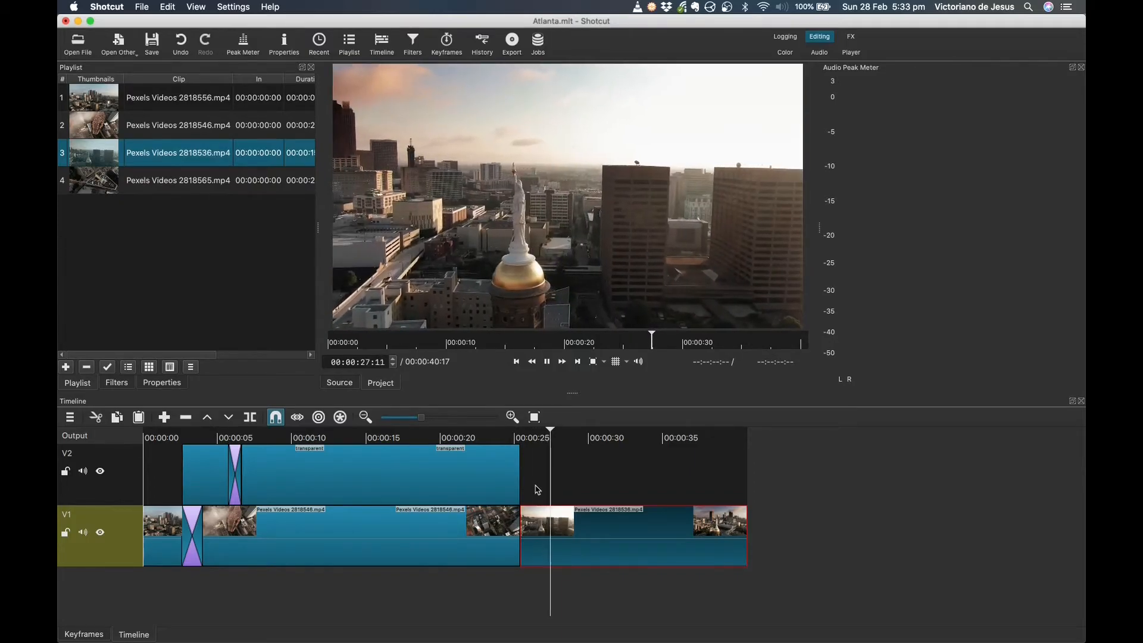
key("space")
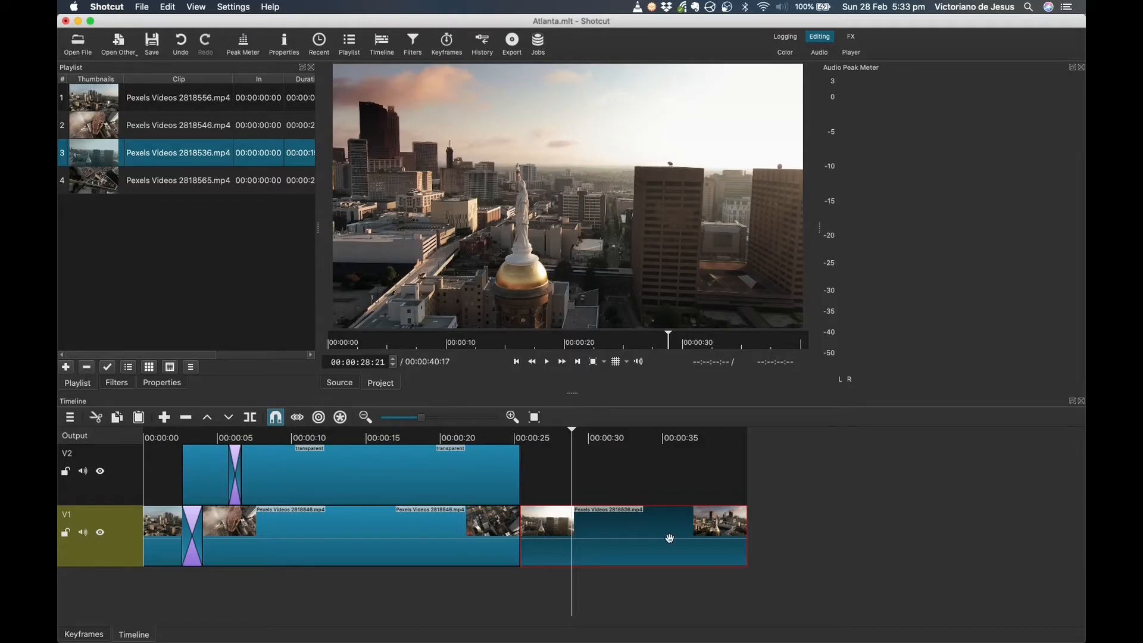
Step: Find the Glitch video filter and apply it to the Pexels Videos 2818536.mp4 clip
left_click(116, 383)
left_click(71, 186)
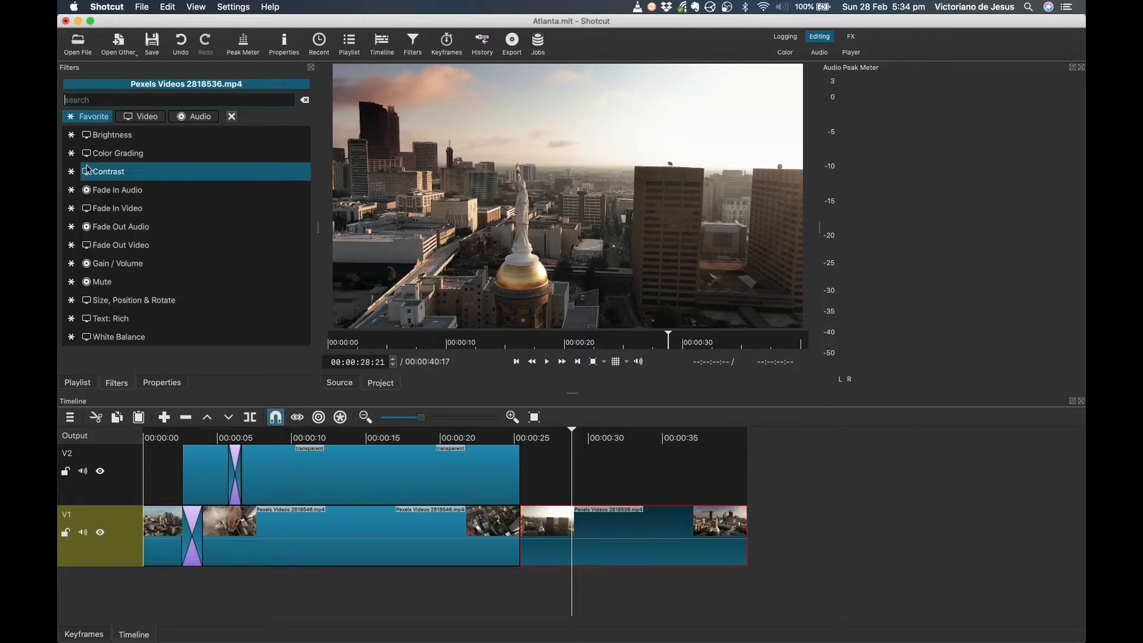
left_click(148, 117)
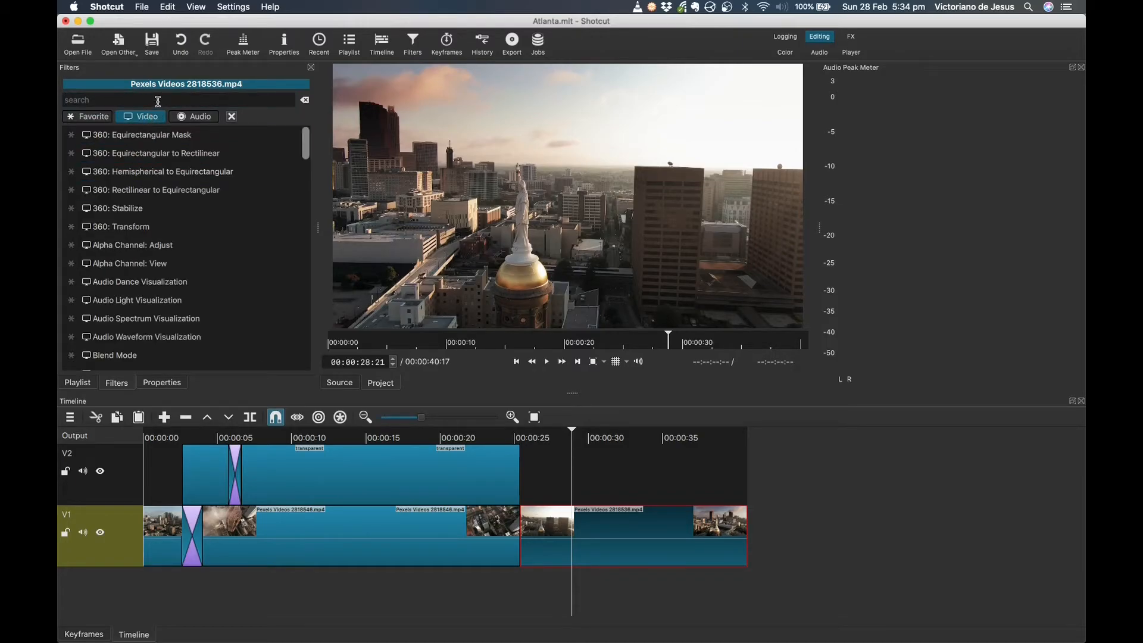
left_click(160, 100)
type("glitch")
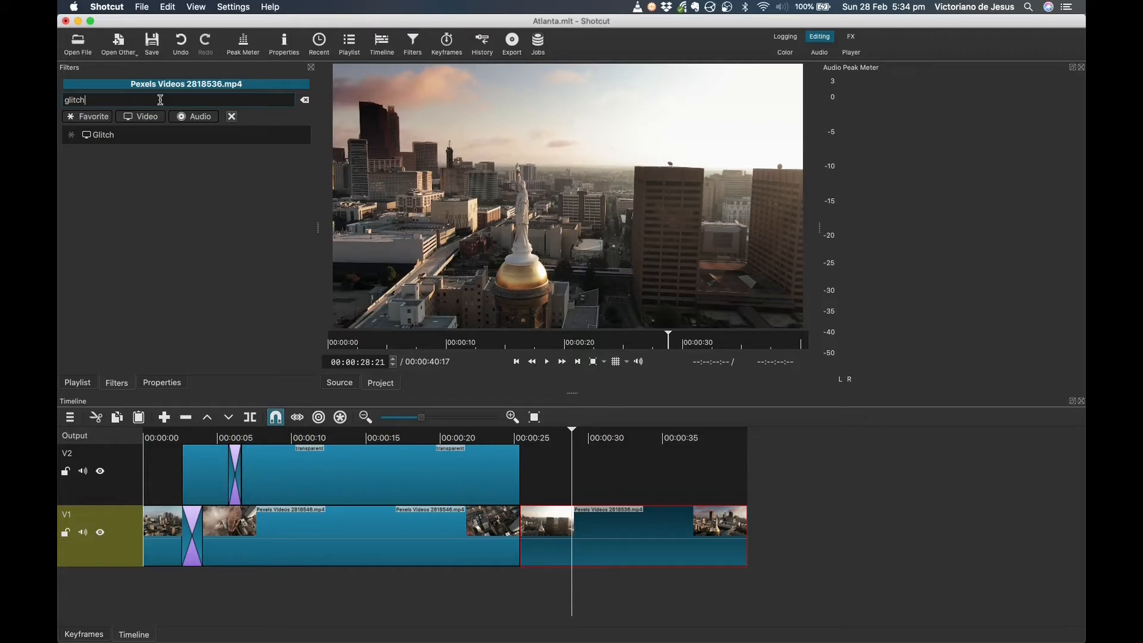
left_click(113, 137)
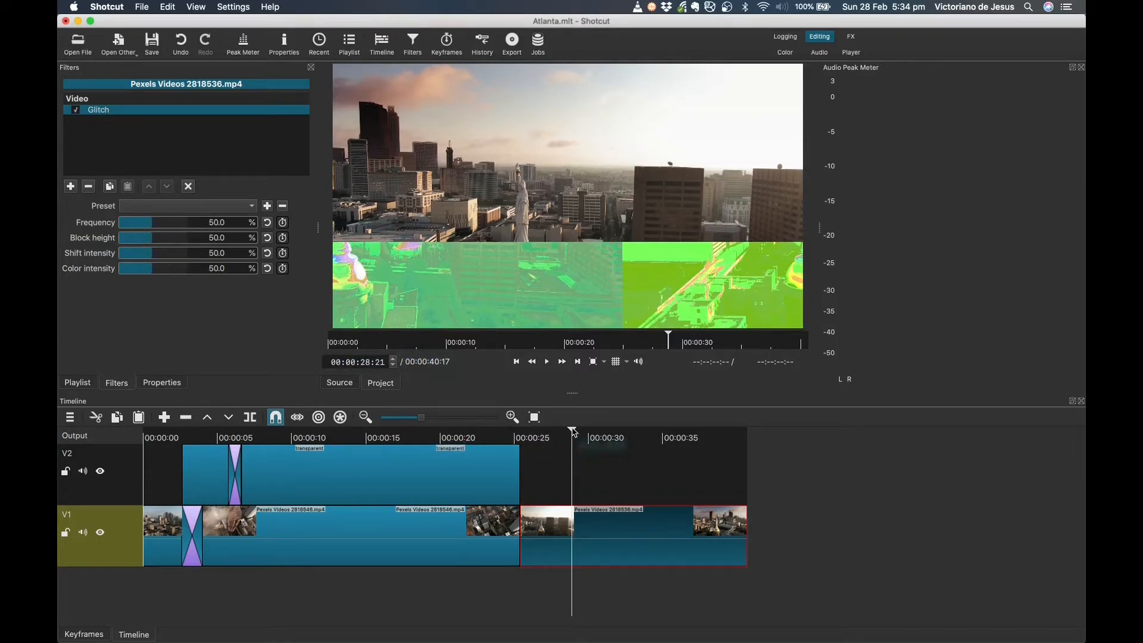
Step: Play back the join and scrub through the last V1 clip to check the Glitch effect
left_click_drag(571, 433, 506, 435)
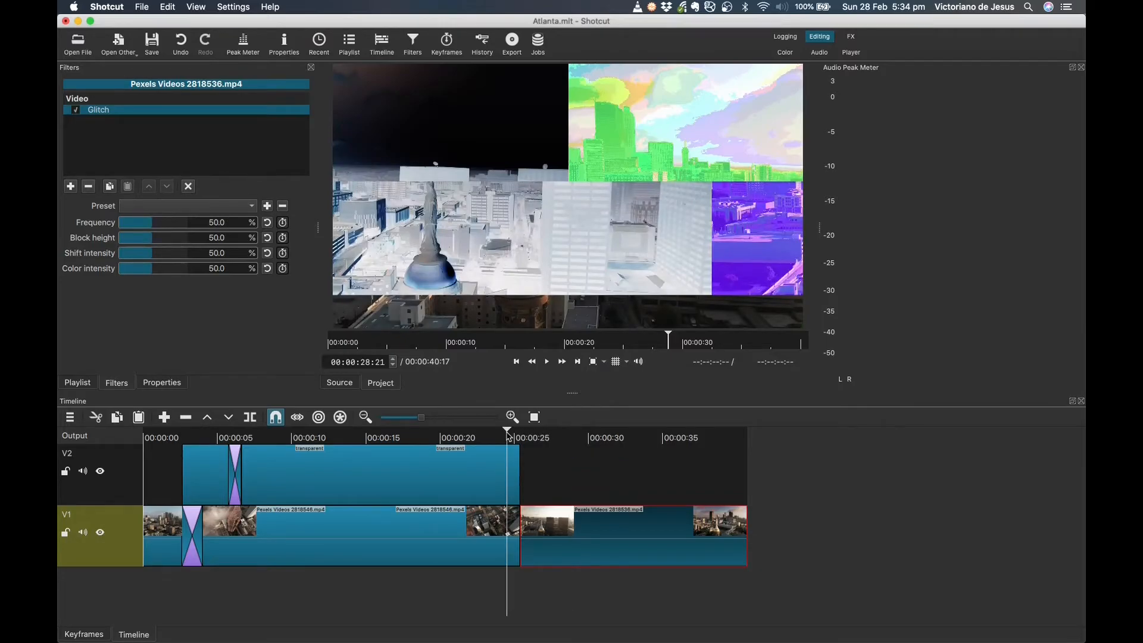
key("space")
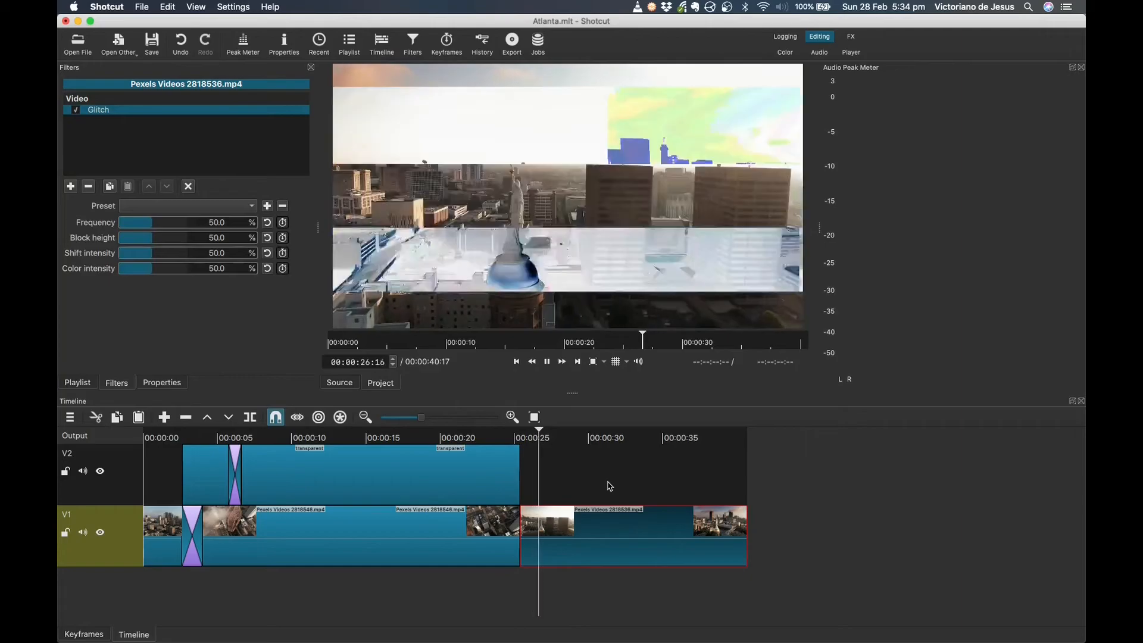
key("space")
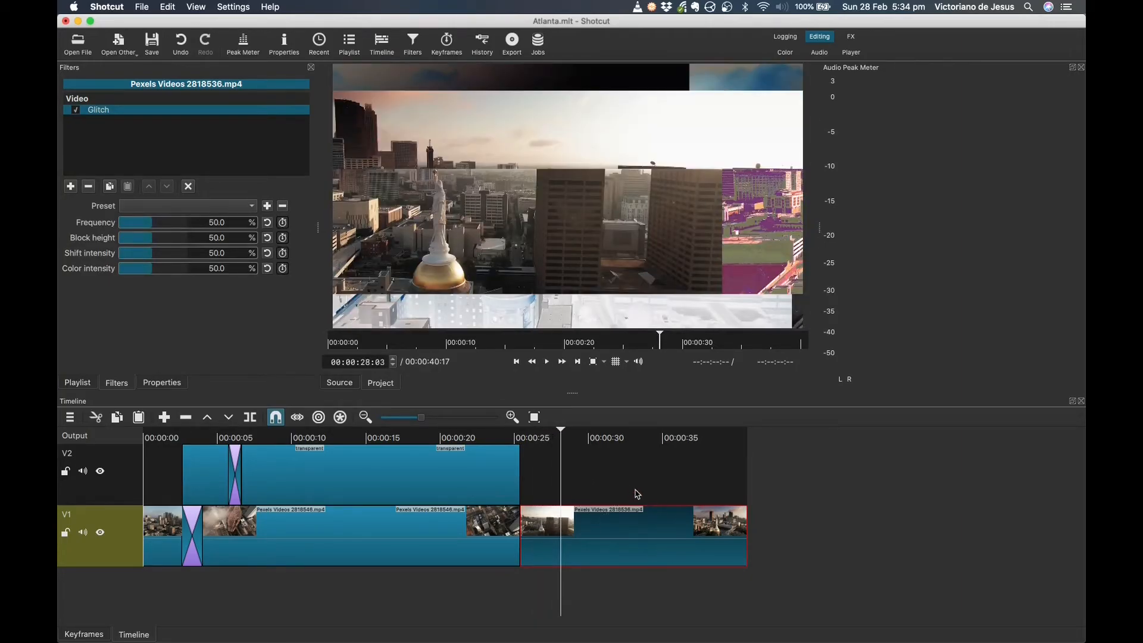
left_click(598, 479)
mouse_move(651, 483)
left_mouse_down()
mouse_move(694, 485)
mouse_move(647, 485)
left_mouse_up()
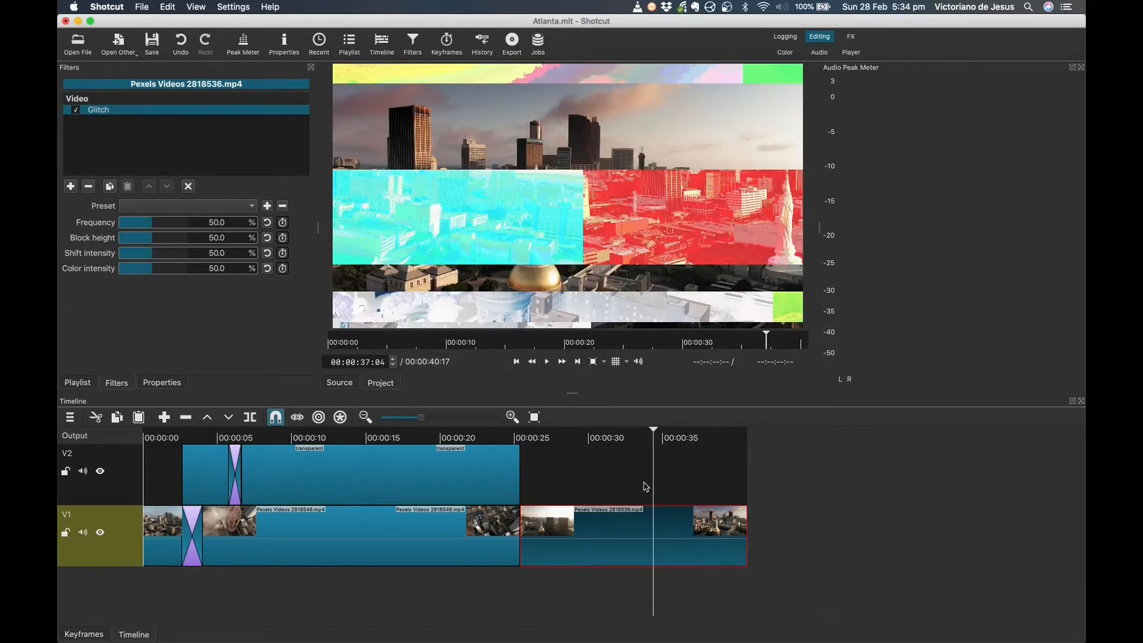
Step: Split the glitched V1 clip at 00:00:26:20 and again at 00:00:27:16 to isolate a short middle piece
left_click(545, 485)
left_click_drag(545, 485, 542, 486)
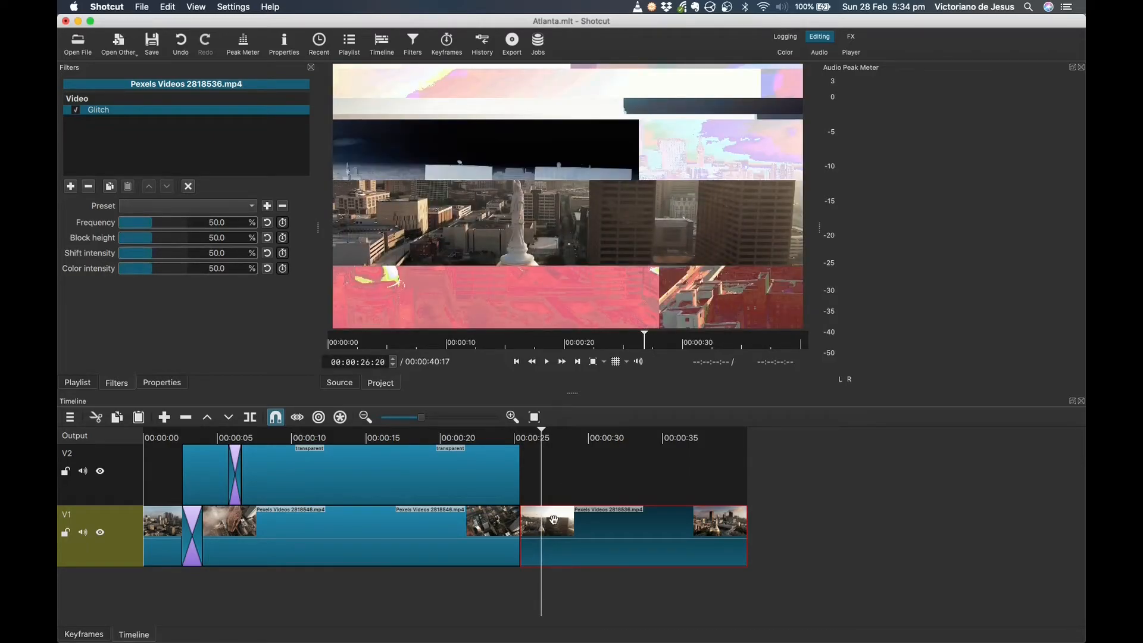
key("s")
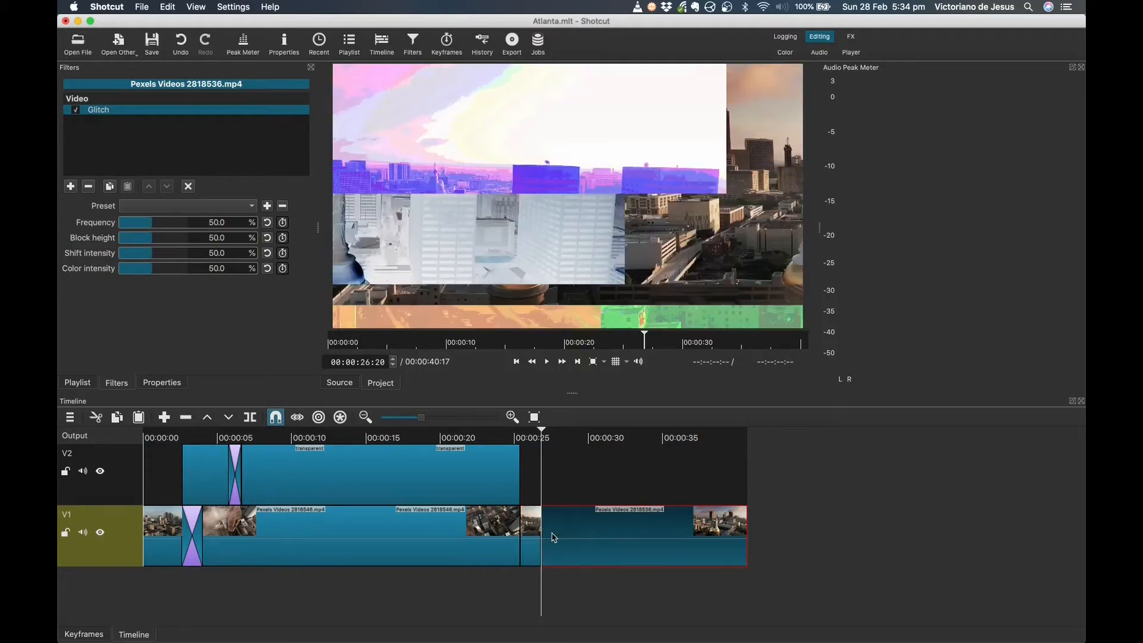
left_click(546, 433)
left_click_drag(546, 433, 554, 434)
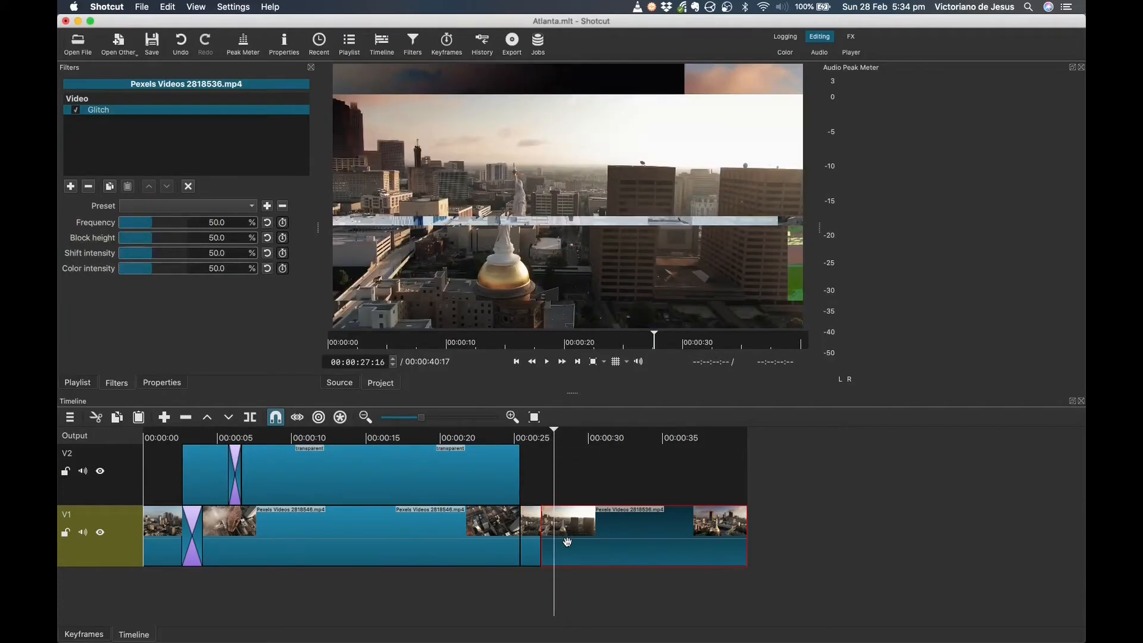
key("s")
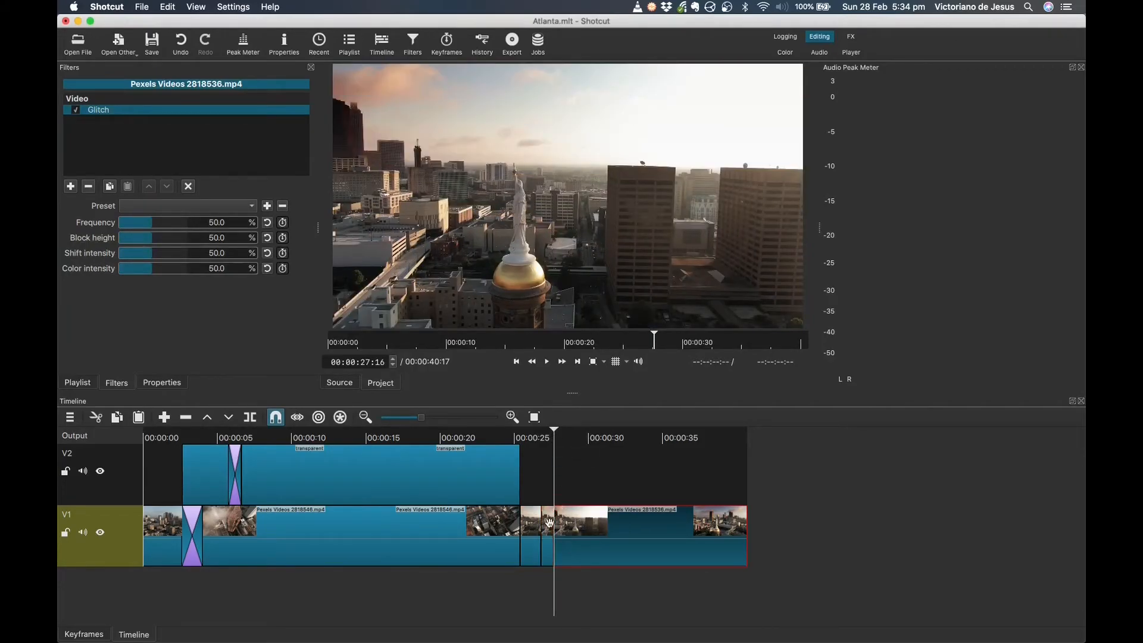
Step: Disable the Glitch filter on the first piece of the split clip and remove it from the last piece
left_click(548, 532)
left_click(546, 493)
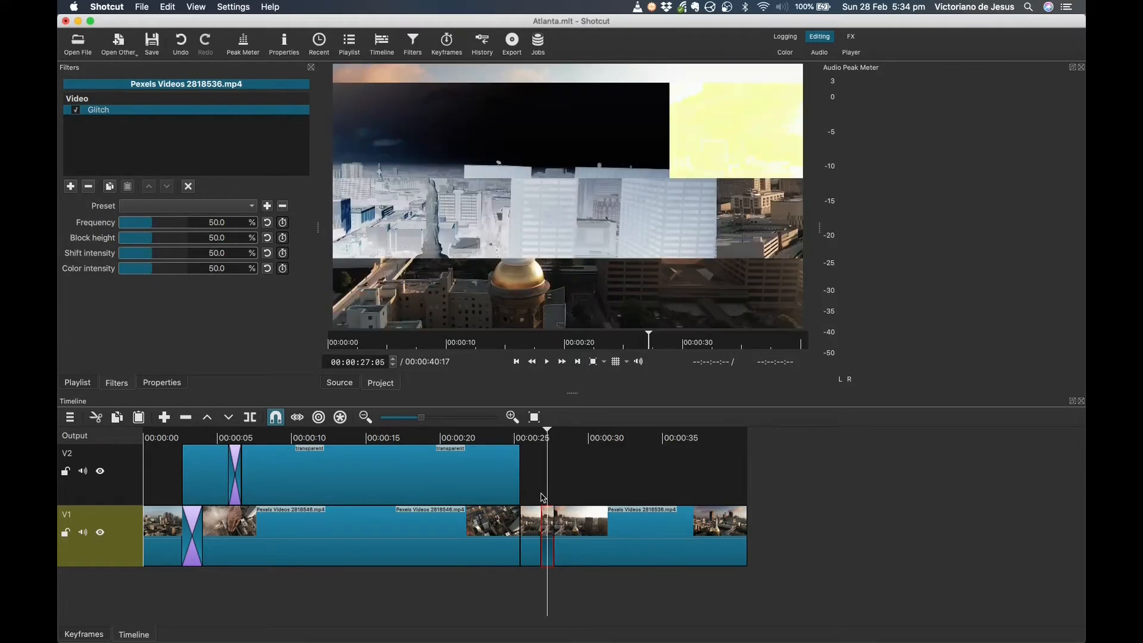
left_click(528, 522)
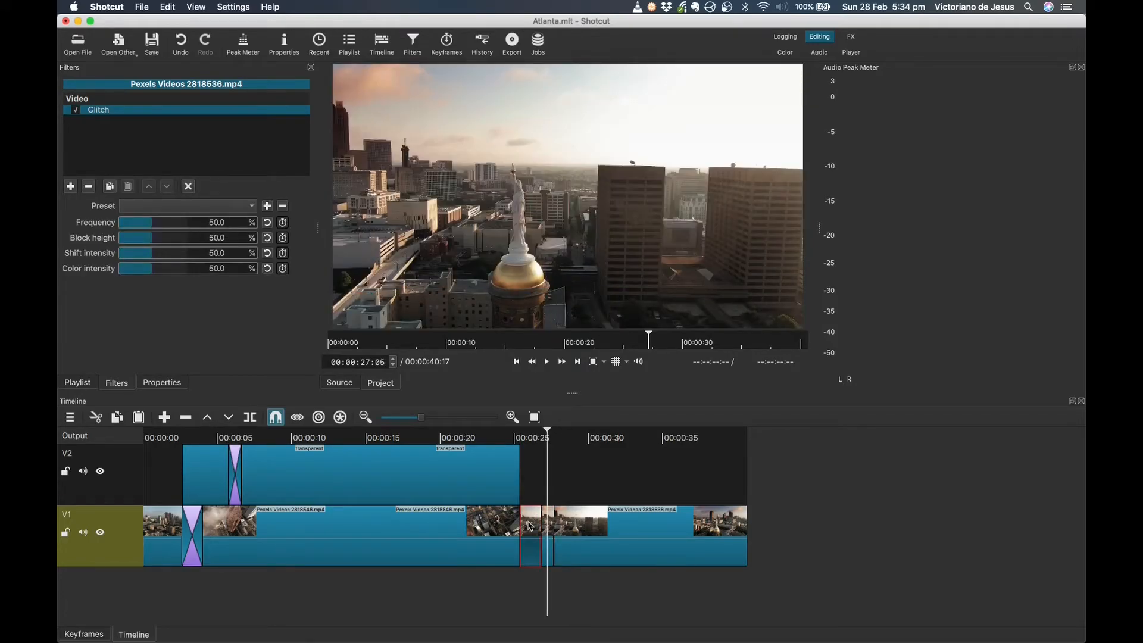
left_click(76, 110)
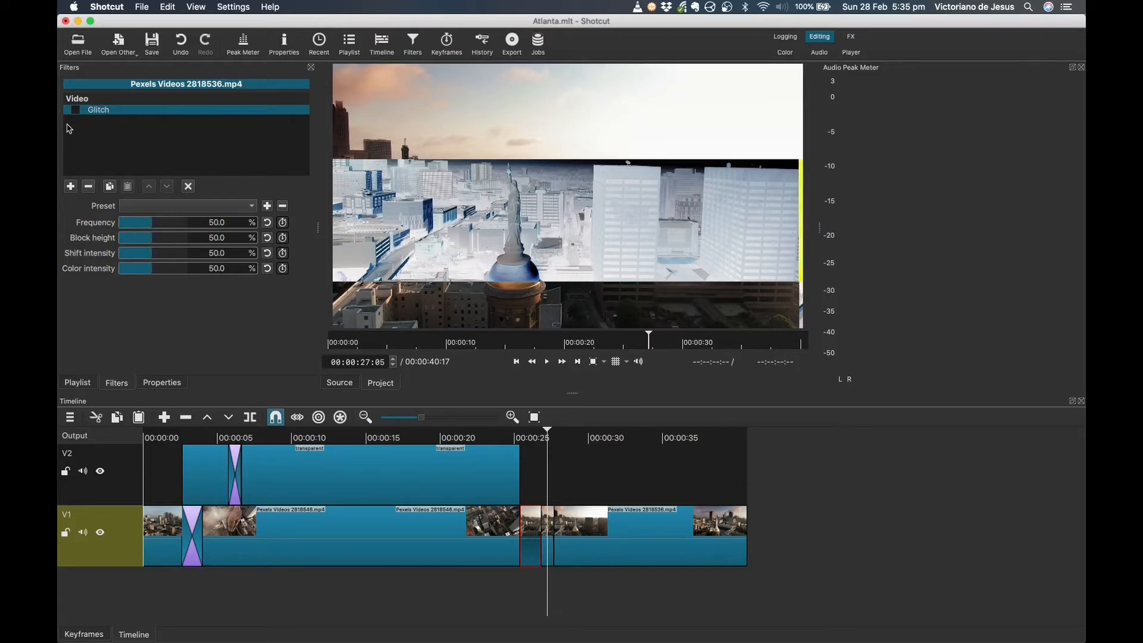
left_click(586, 535)
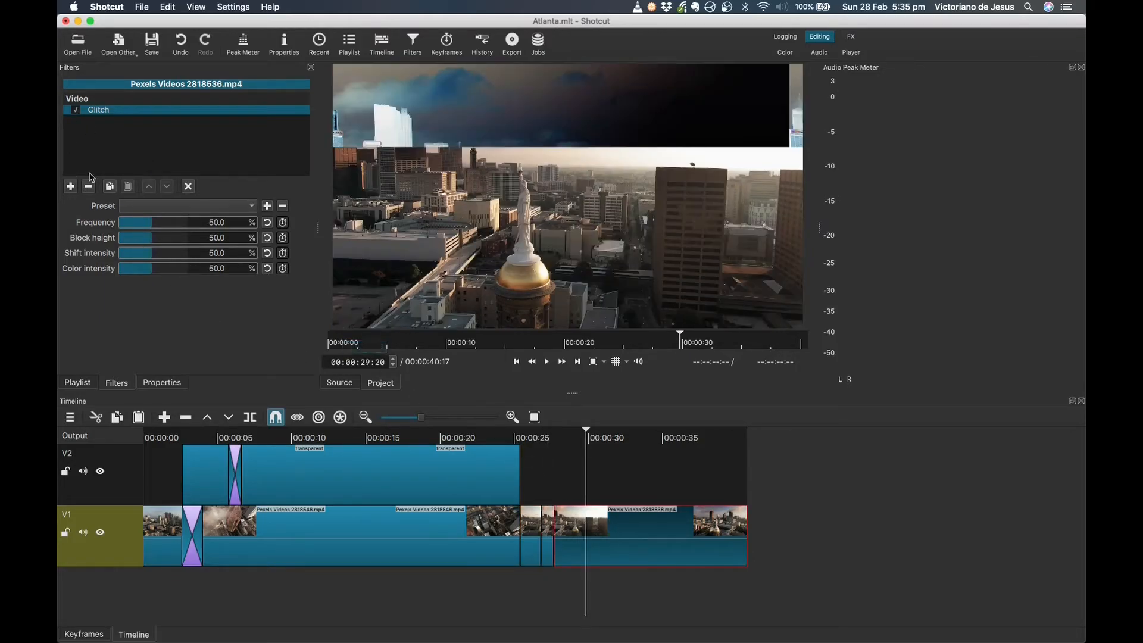
left_click(88, 187)
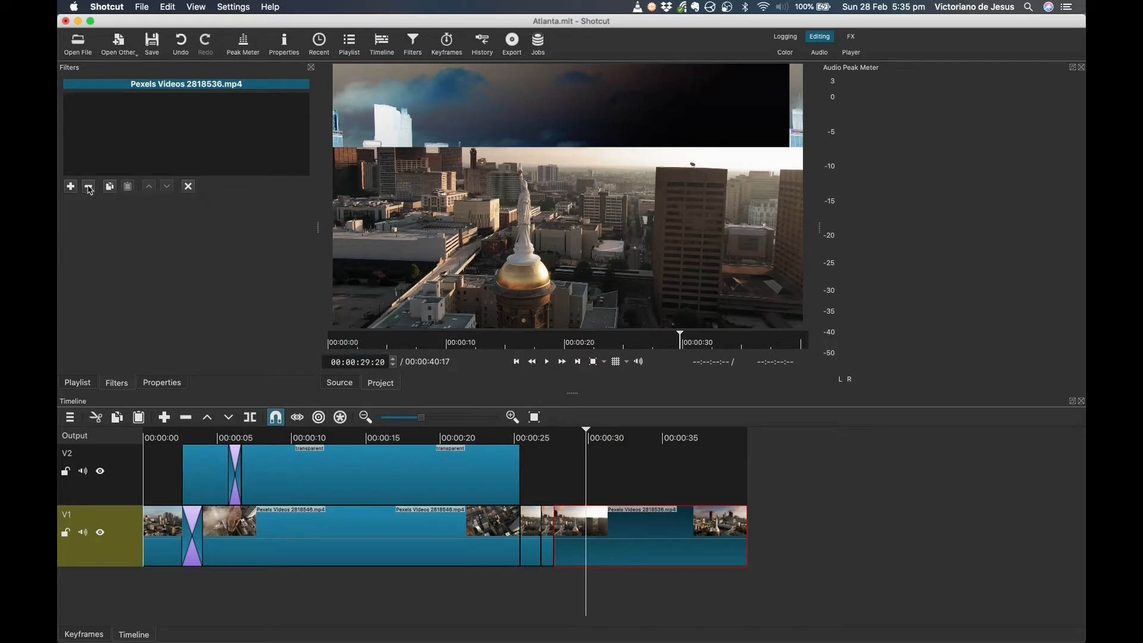
Step: Play back the split section on V1 from 00:00:26:00 to check the brief glitch
left_click(531, 464)
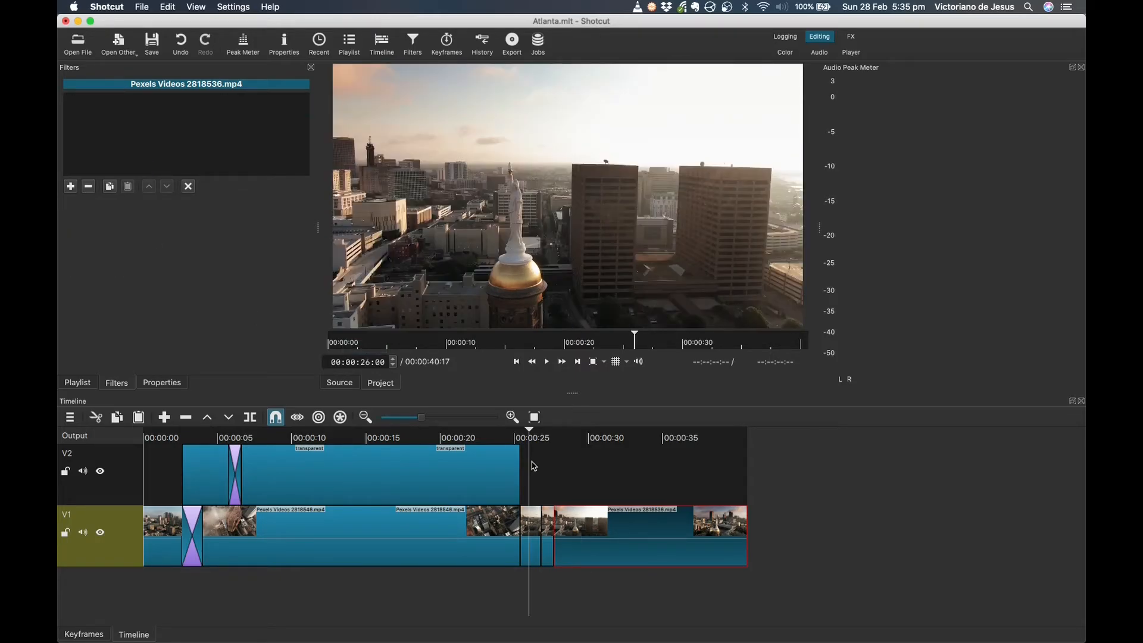
key("space")
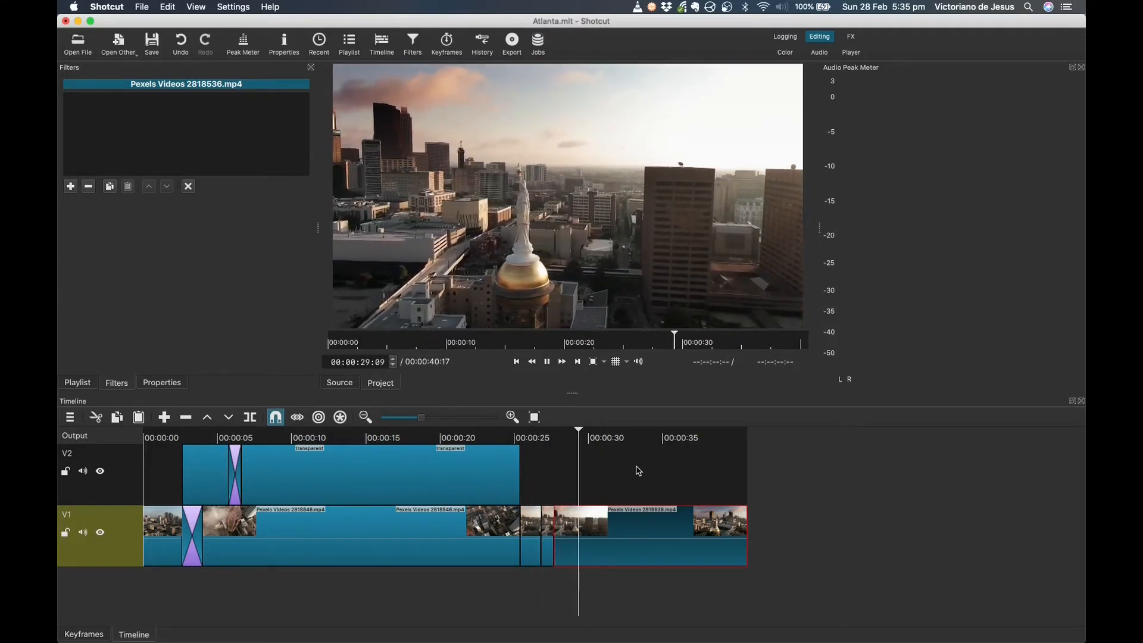
key("space")
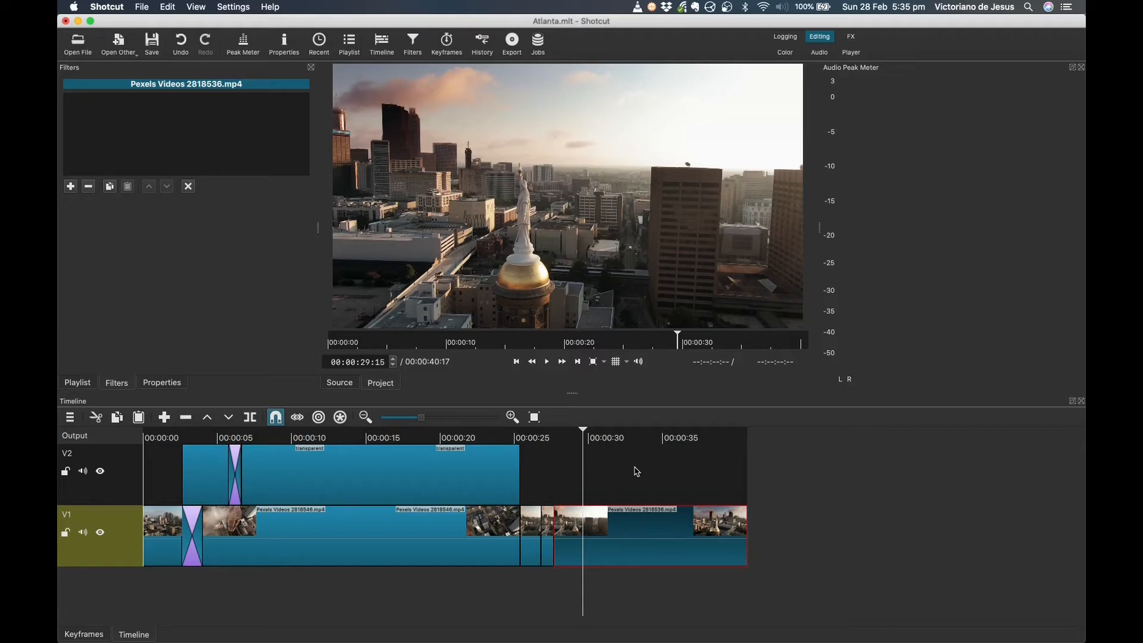
Step: Switch to Finder, select Benji - Dyalla.mp3 in the Shotcut Demo folder, and show Shotcut's playlist
key("super+Tab")
key("super+Tab")
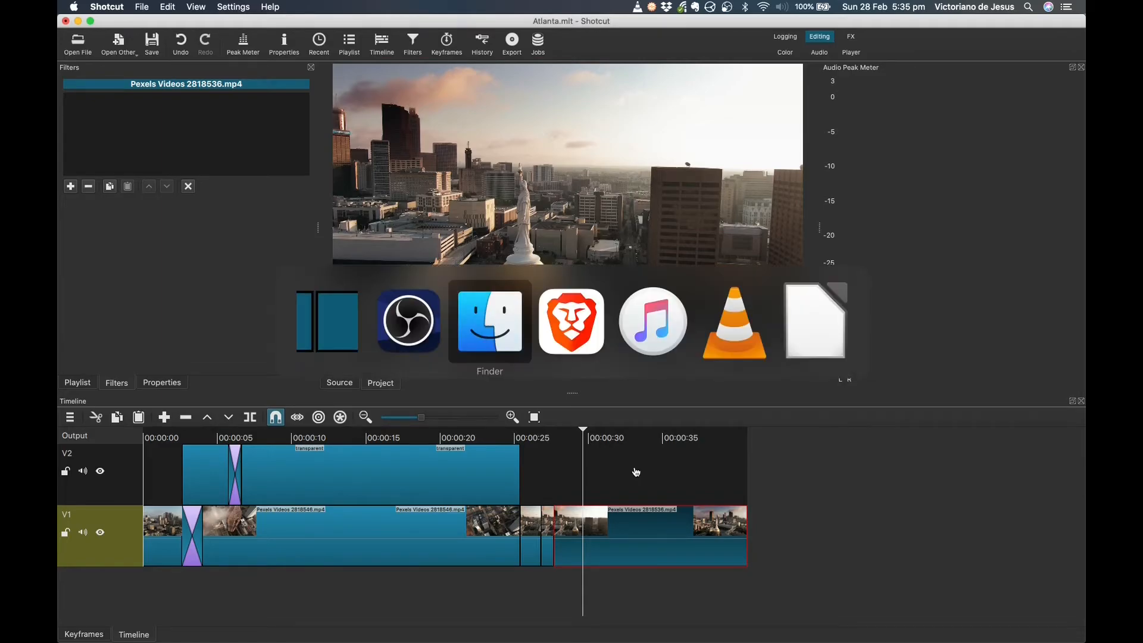
left_click(740, 240)
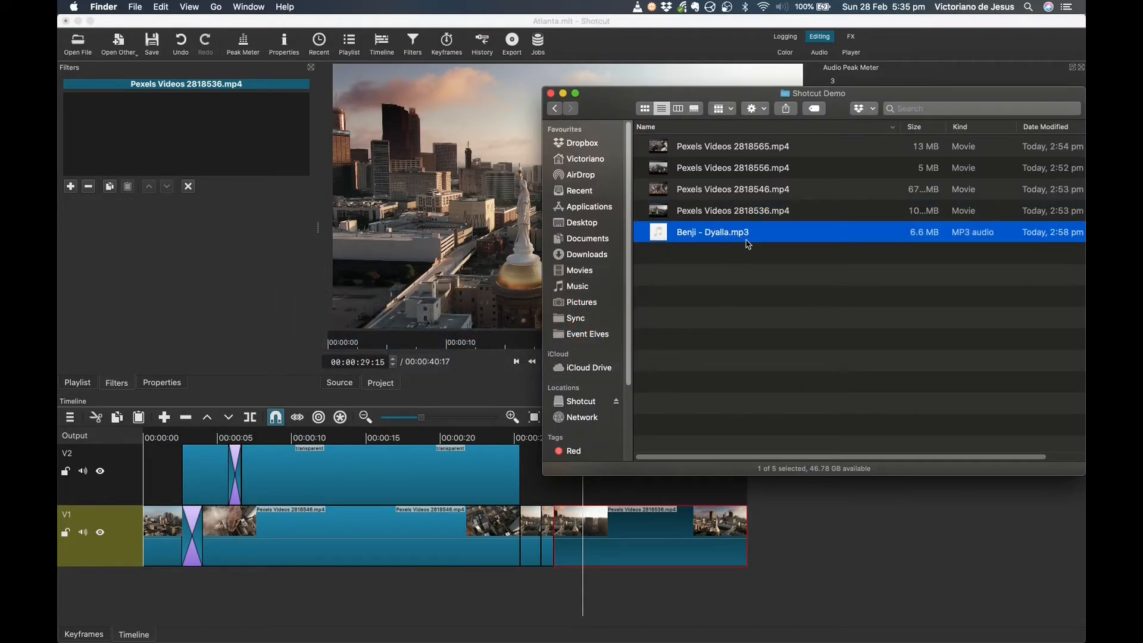
left_click(76, 384)
Step: Switch to Brave, open YouTube Studio's Audio library from the channel page, and look over its free music, sound effects and starred lists
key("super+Tab")
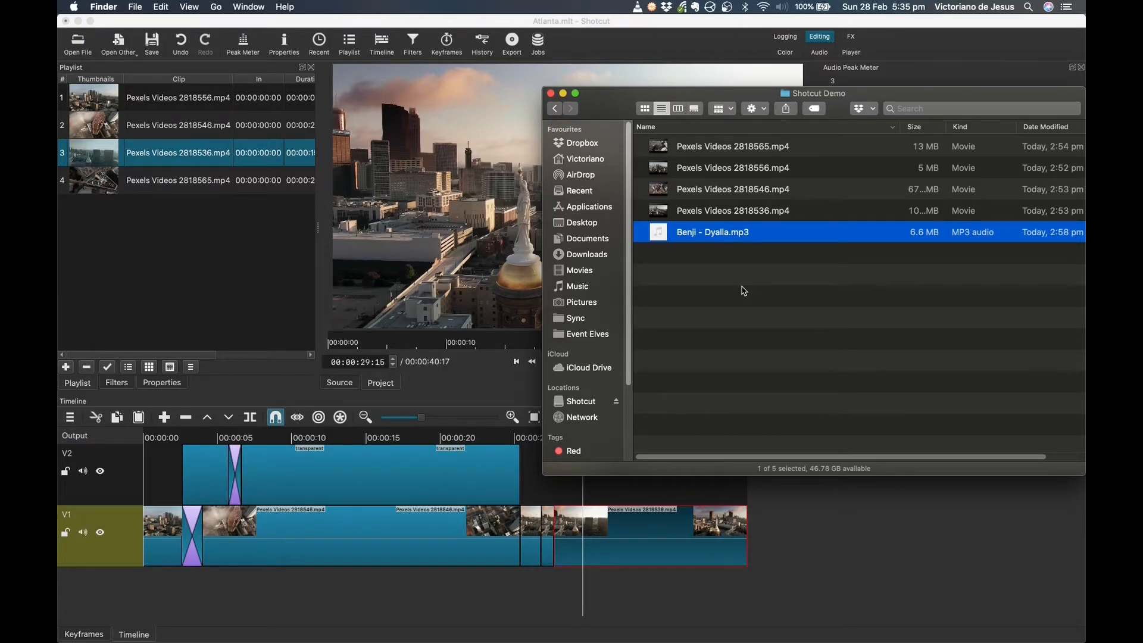
key("super+Tab")
key("super+Tab")
key("super+Tab")
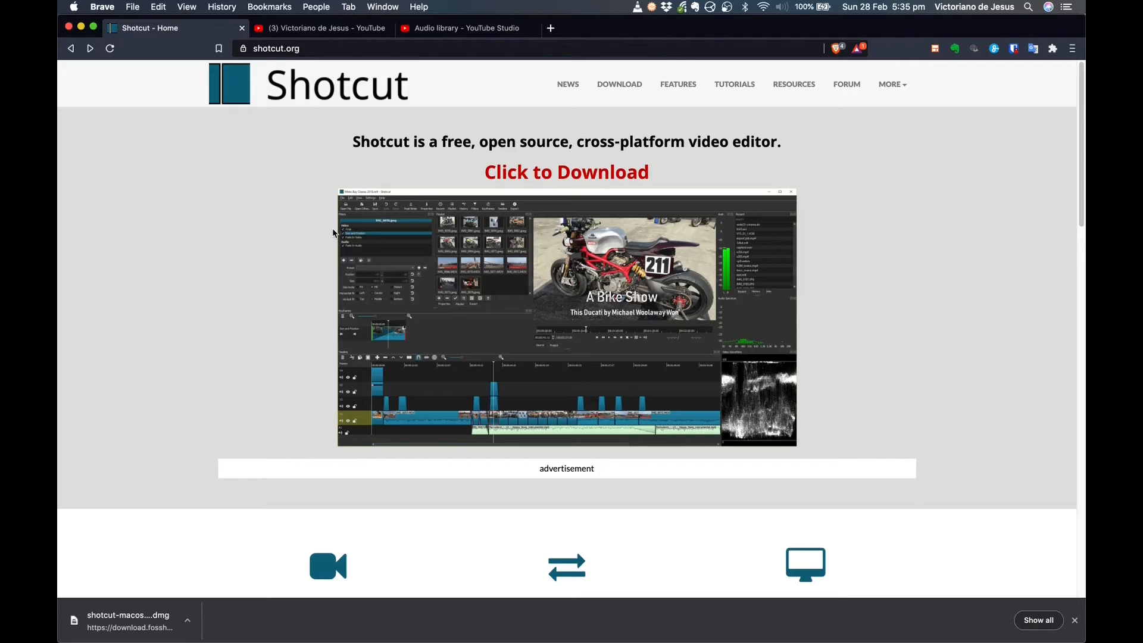
left_click(311, 28)
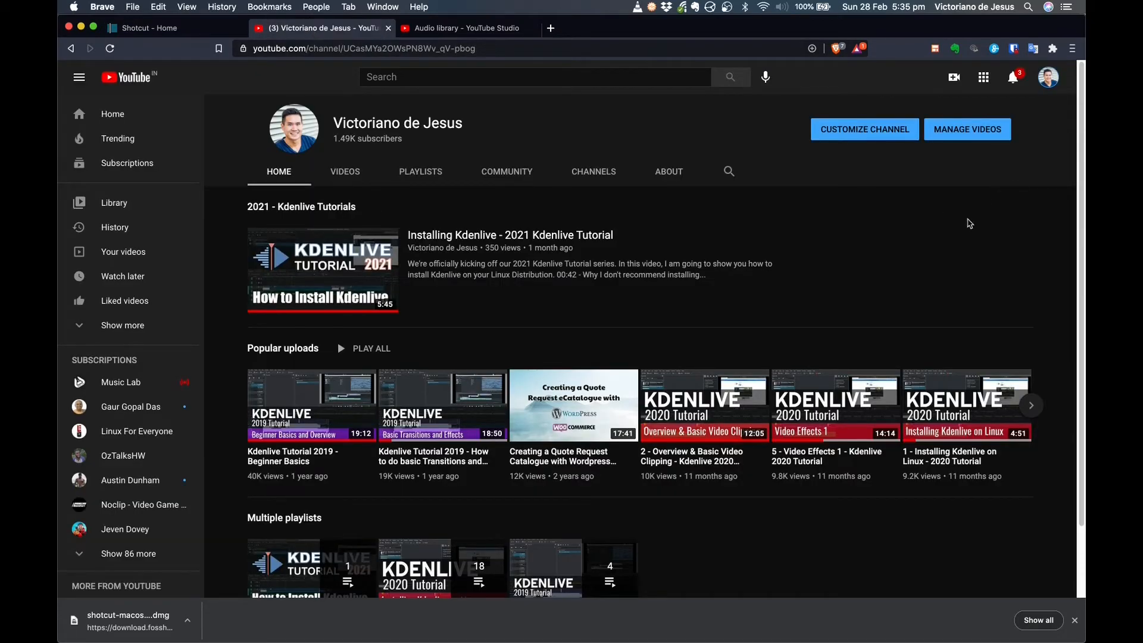
left_click(1050, 83)
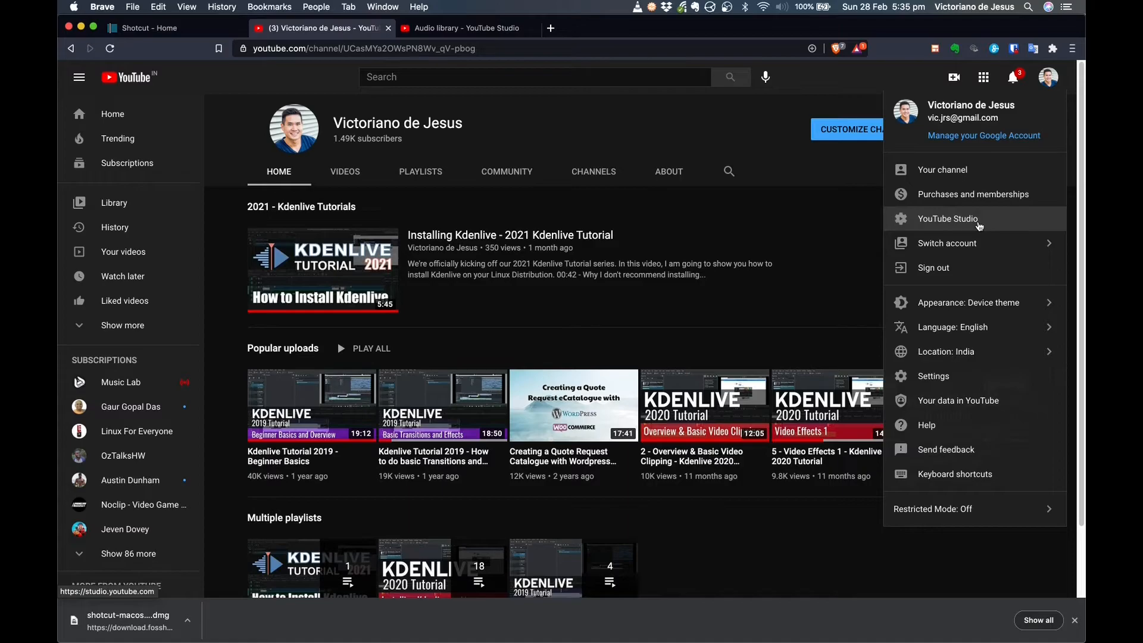
left_click(978, 223)
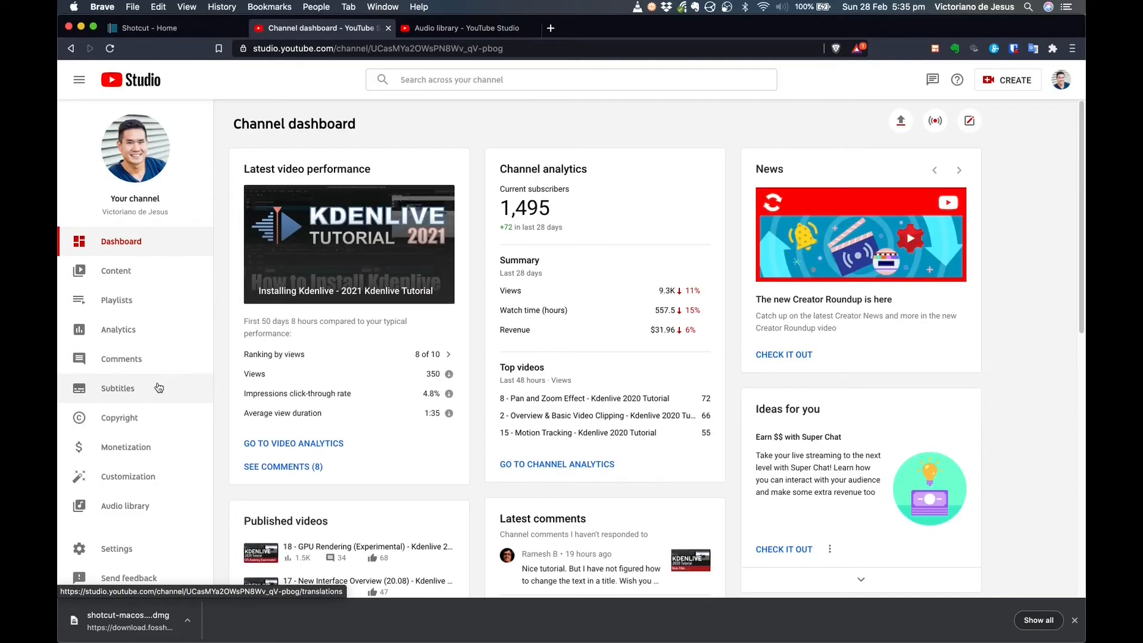
left_click(134, 516)
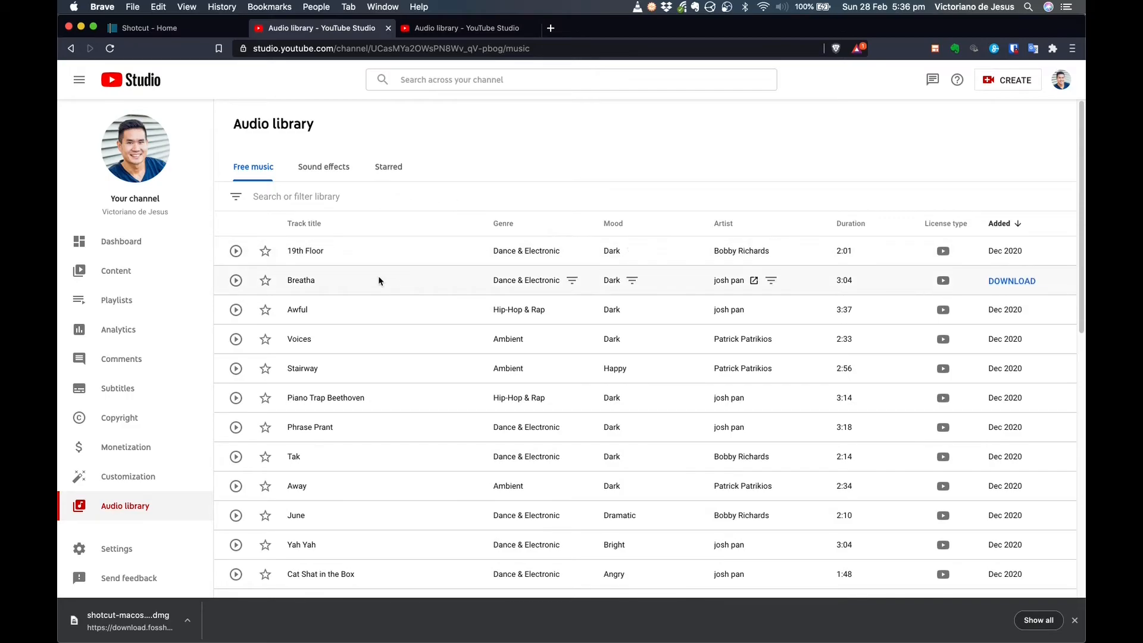
left_click(329, 170)
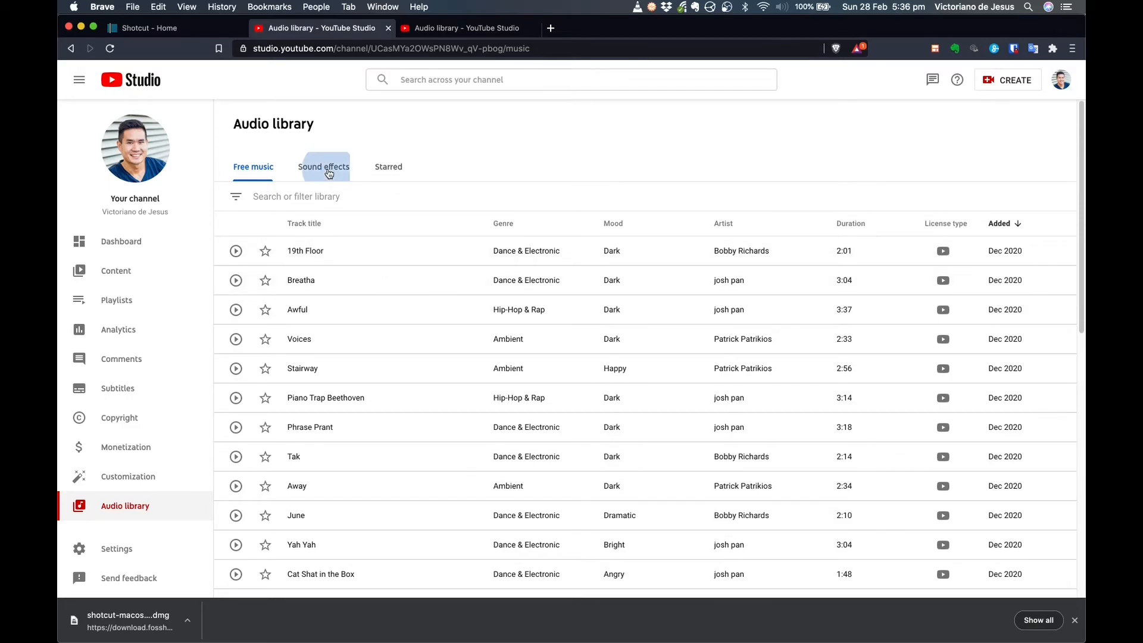
left_click(384, 168)
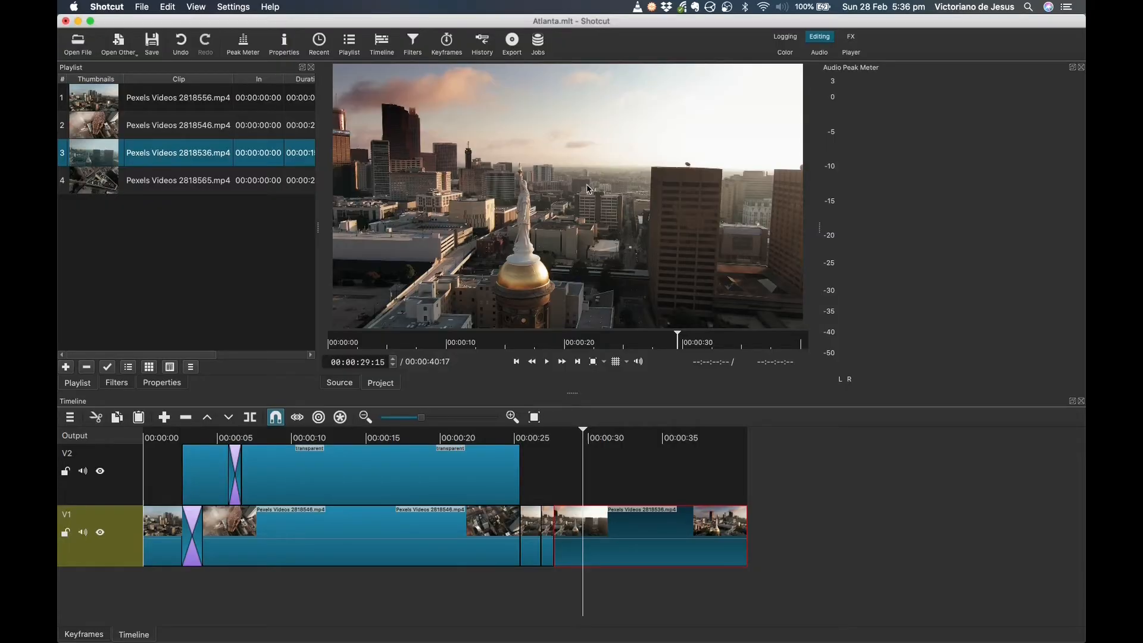
Step: Add Benji - Dyalla.mp3 from Finder to Shotcut's playlist and place it on V1 after the last clip
key("super+Tab")
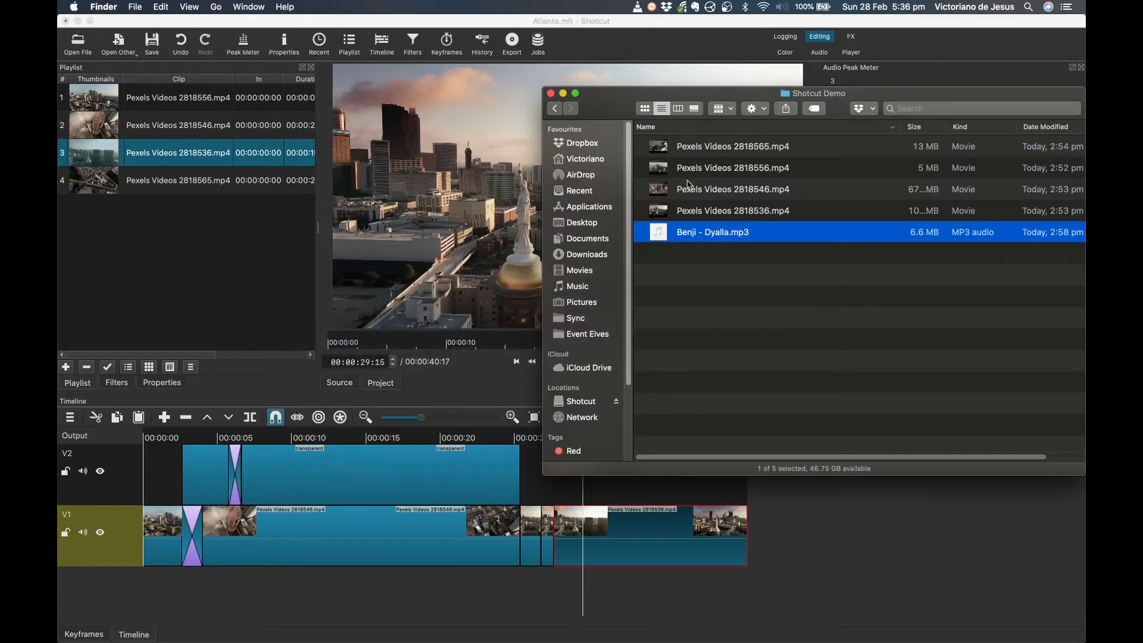
left_click_drag(696, 238, 178, 238)
left_click(169, 208)
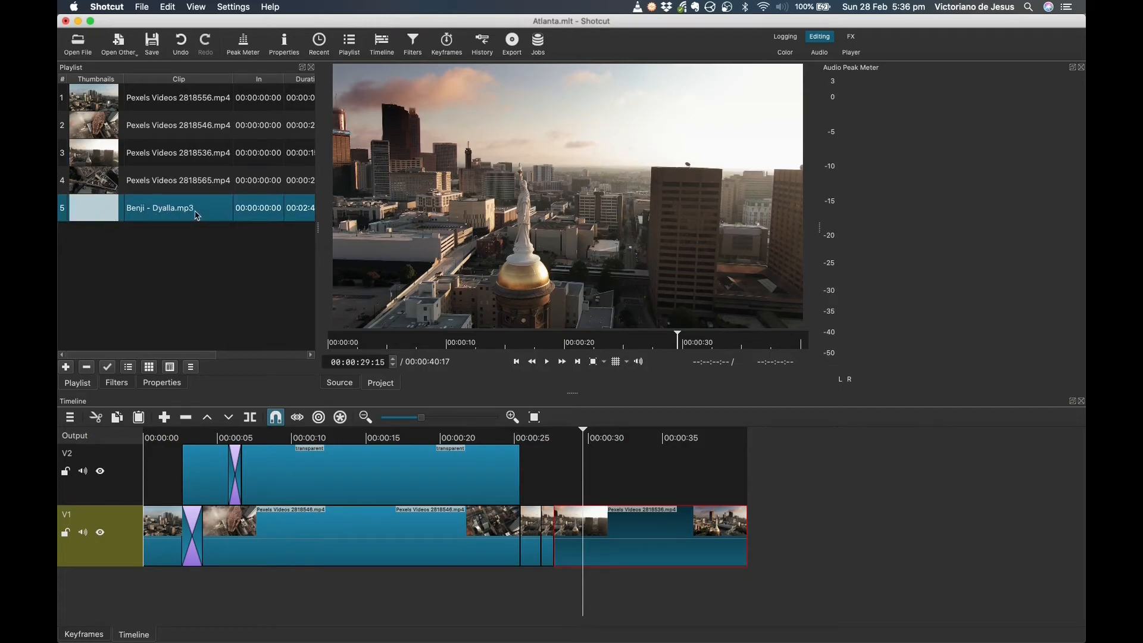
left_click_drag(184, 213, 759, 529)
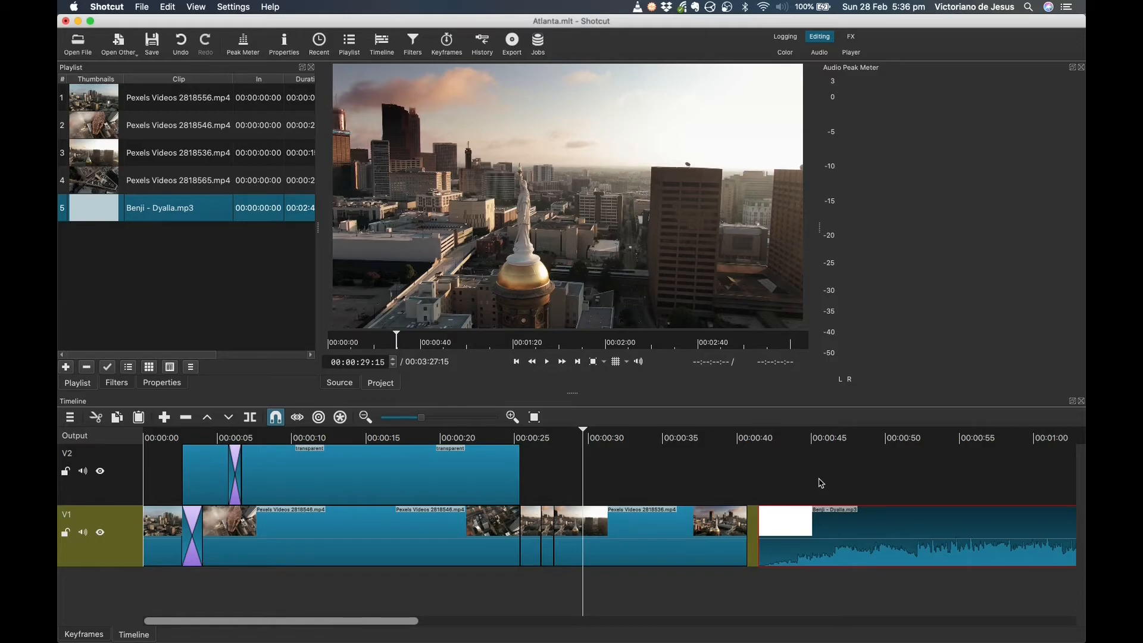
Step: Add an audio track and move the Benji - Dyalla.mp3 clip from V1 to the start of A1
left_click(70, 417)
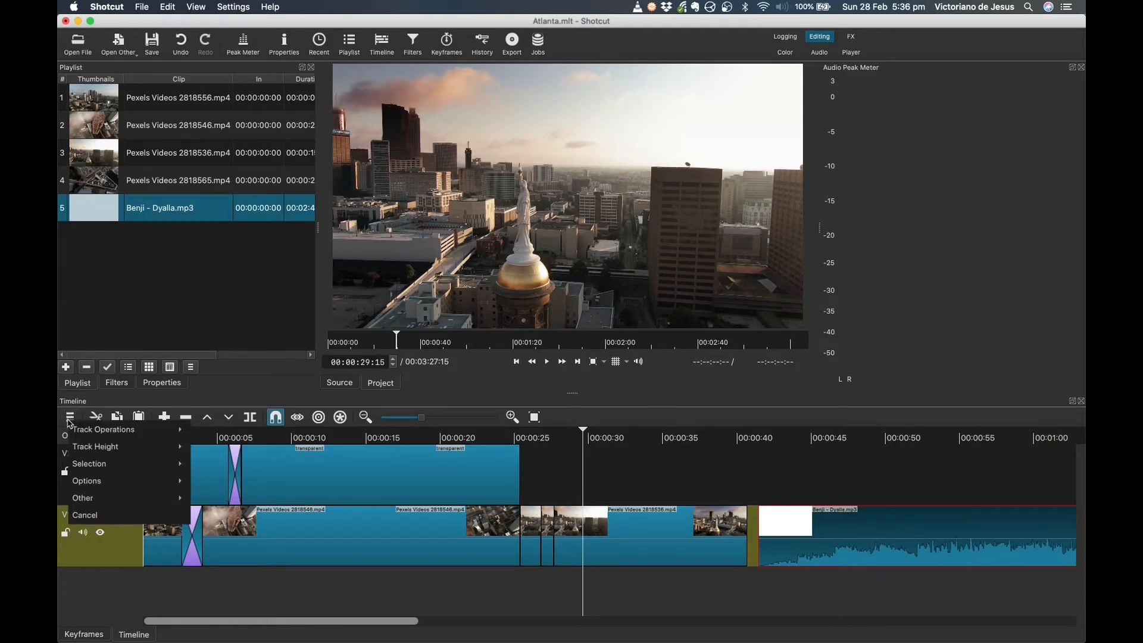
mouse_move(82, 433)
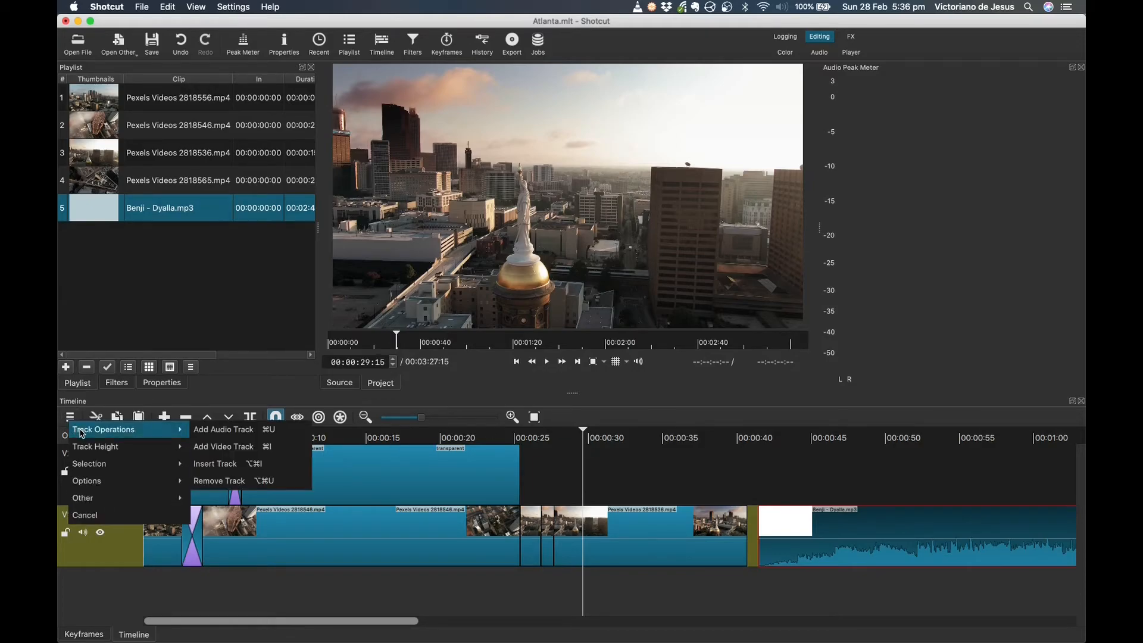
left_click(209, 431)
left_click_drag(833, 545, 197, 588)
Step: Play the project from 00:00:01:02 to check the music against the audio peak meter, then move the playhead to 00:00:28:22
left_click(159, 473)
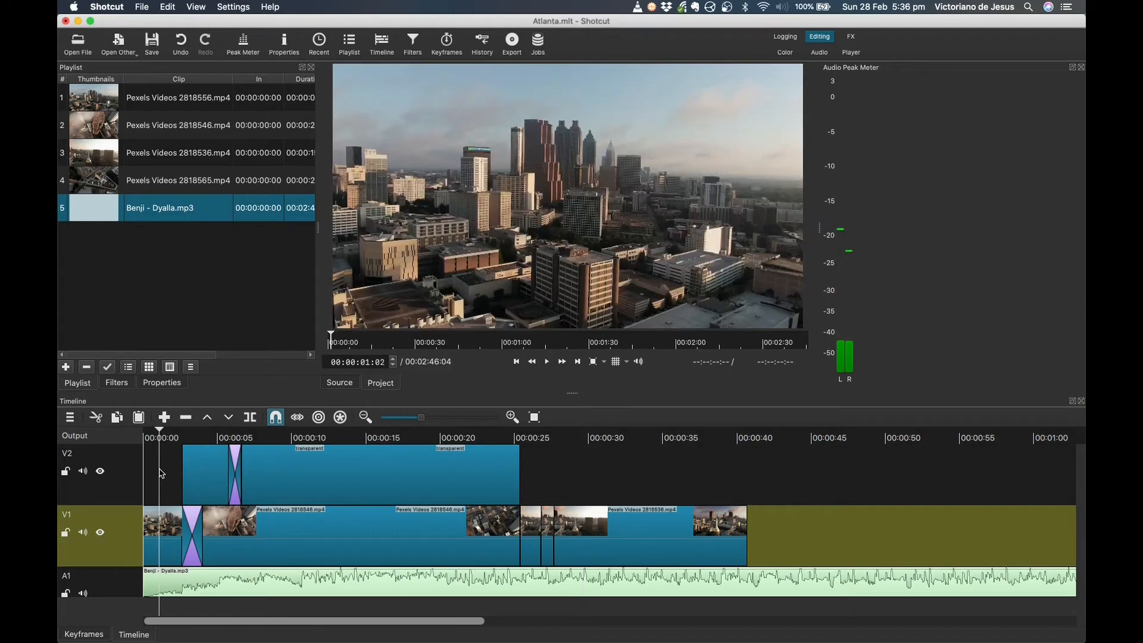
key("space")
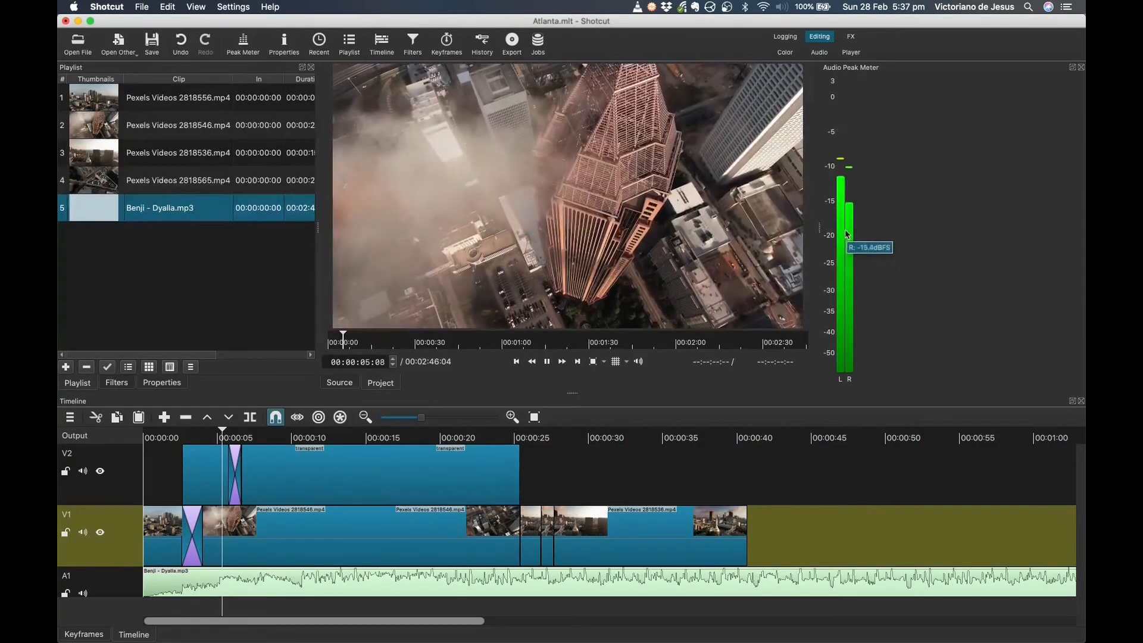
key("space")
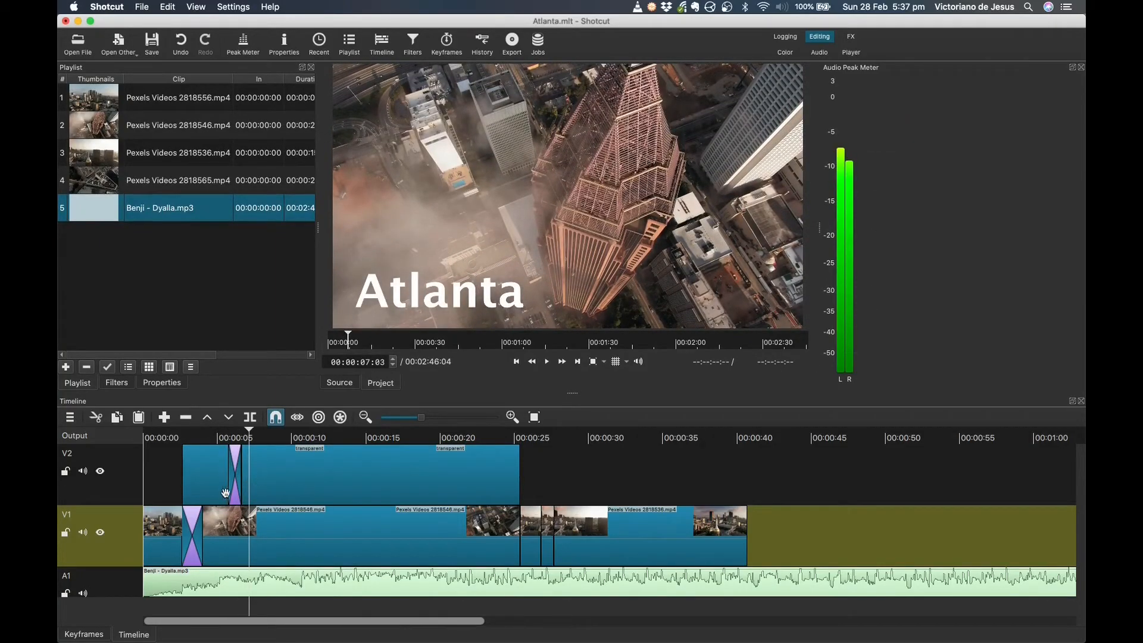
left_click(572, 489)
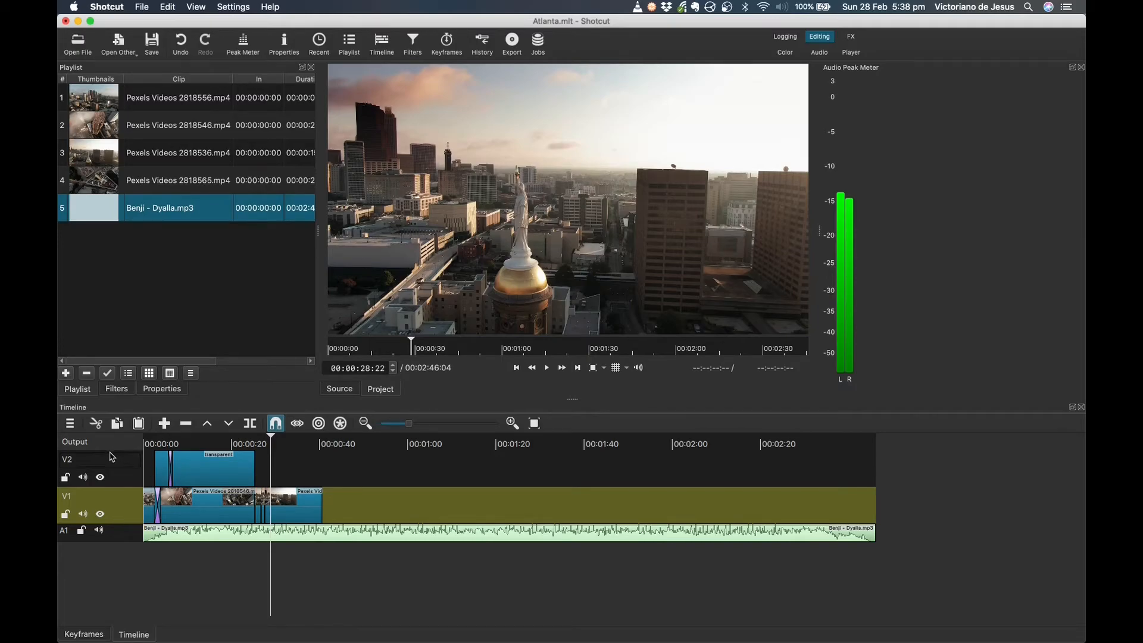
Step: Make the timeline tracks taller to examine the music waveform at the start of A1
left_click_drag(412, 425, 457, 424)
left_click_drag(307, 620, 150, 622)
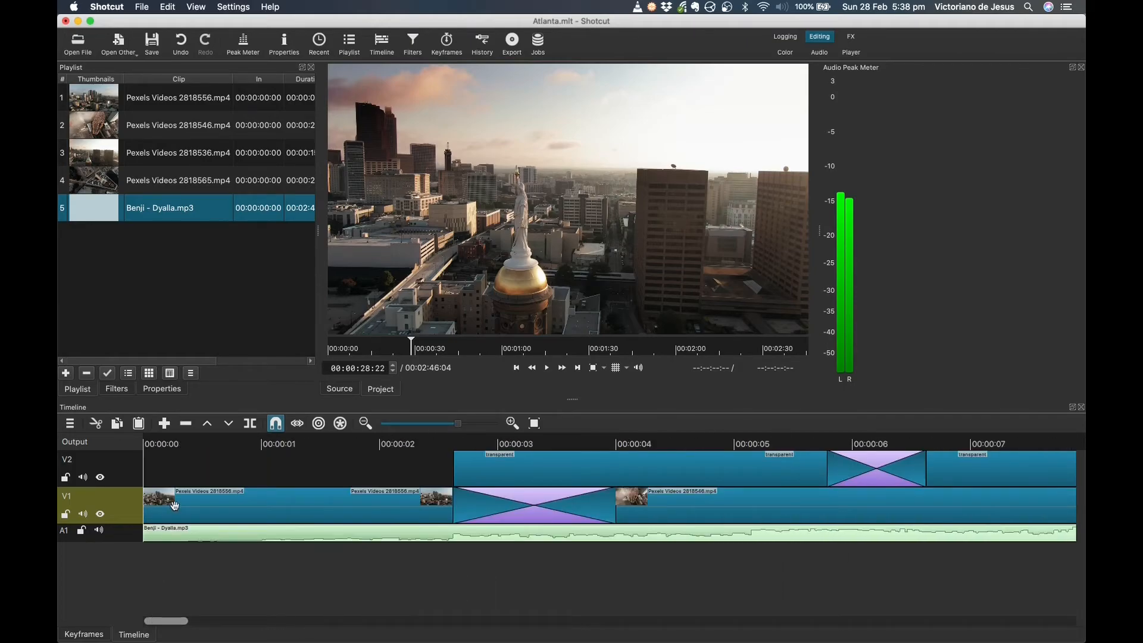
left_click(72, 427)
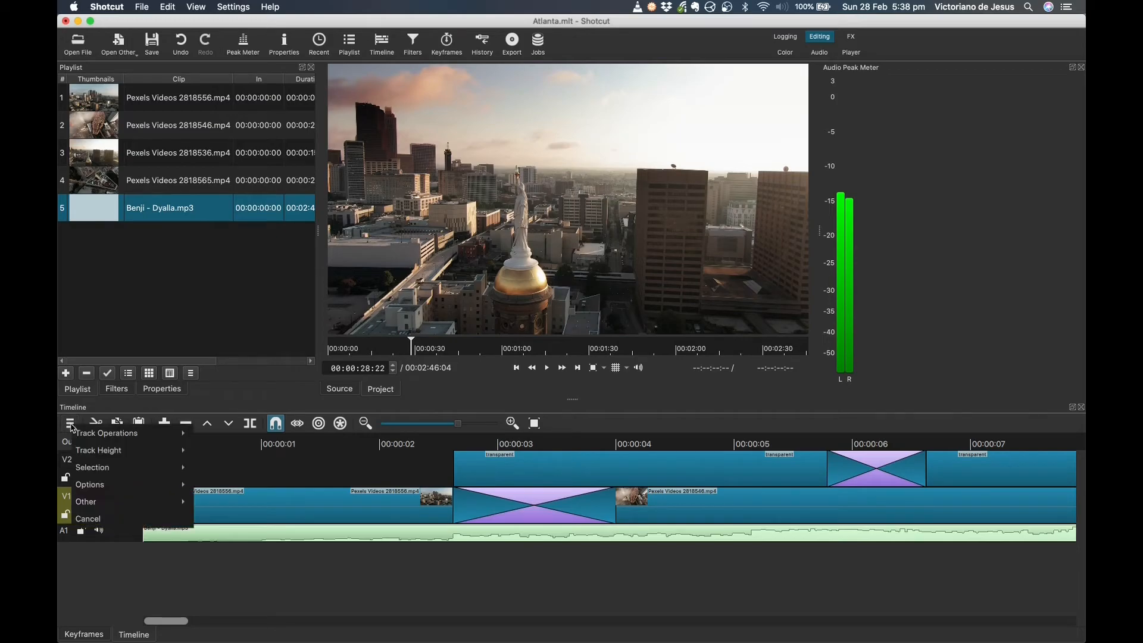
mouse_move(167, 451)
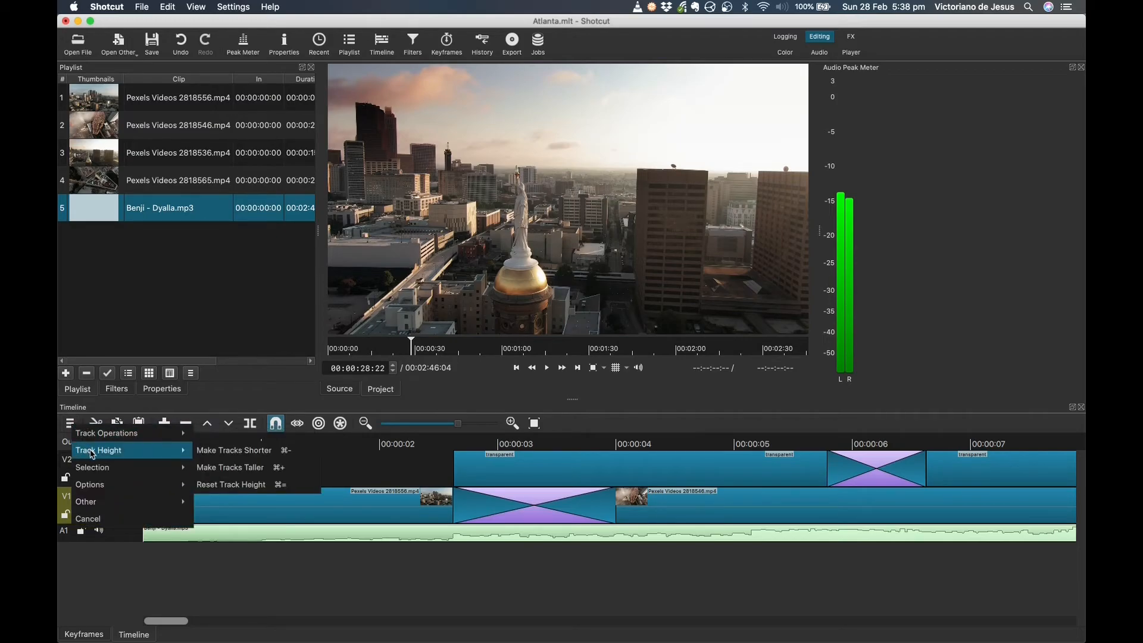
left_click(207, 470)
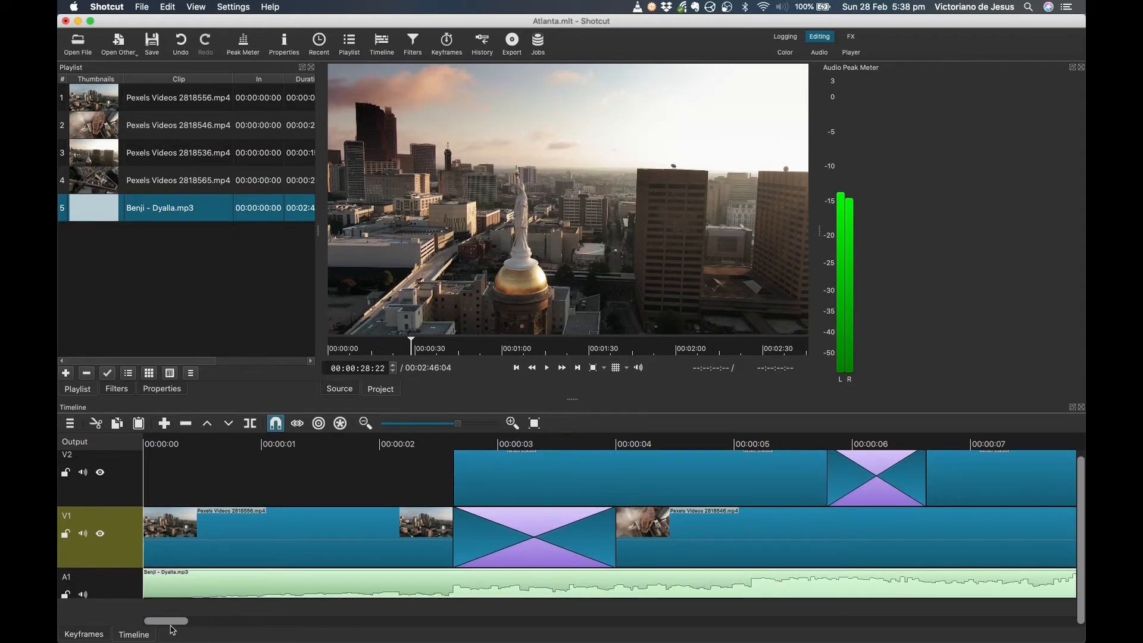
Step: Apply a Gain / Volume filter to the Benji - Dyalla.mp3 clip on A1 and set its level to 10.2 dB
left_click_drag(172, 622, 205, 622)
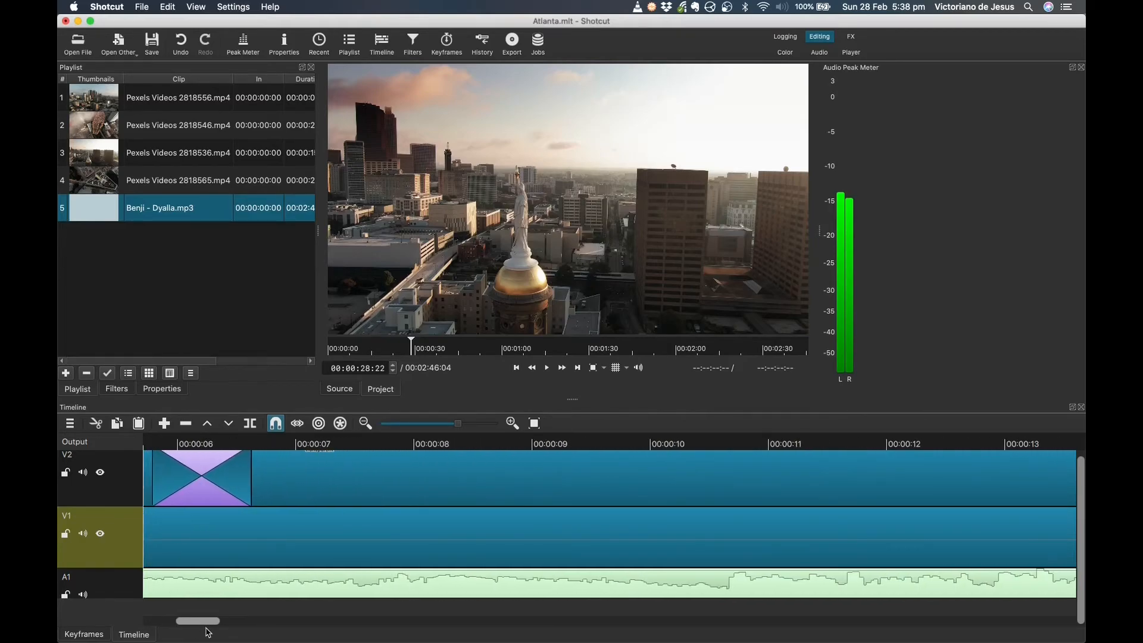
left_click(299, 588)
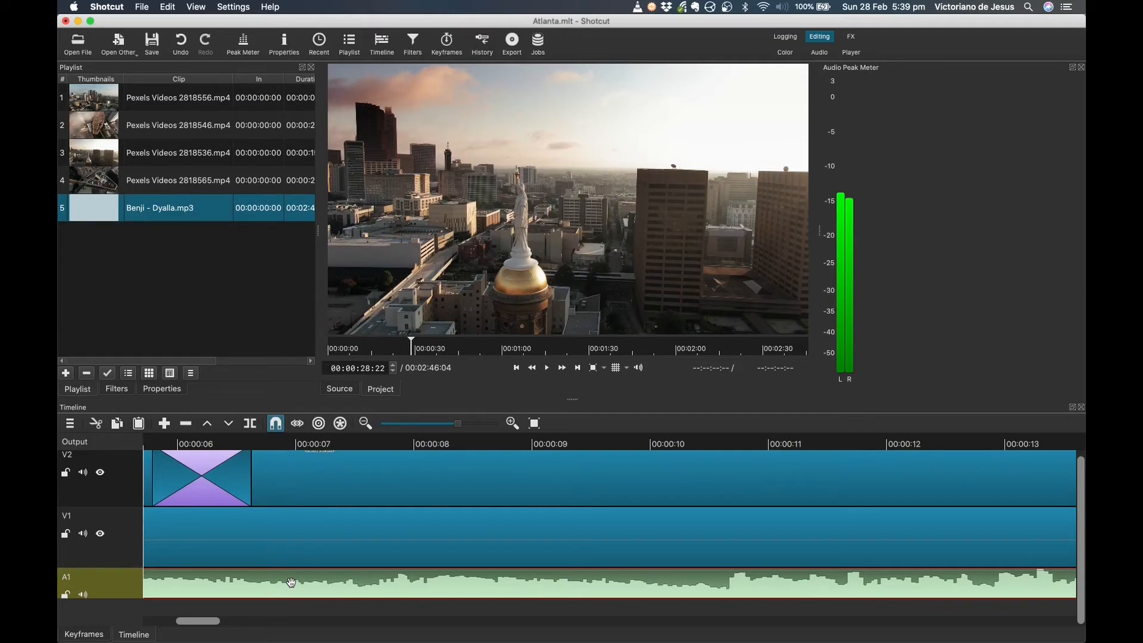
left_click(110, 391)
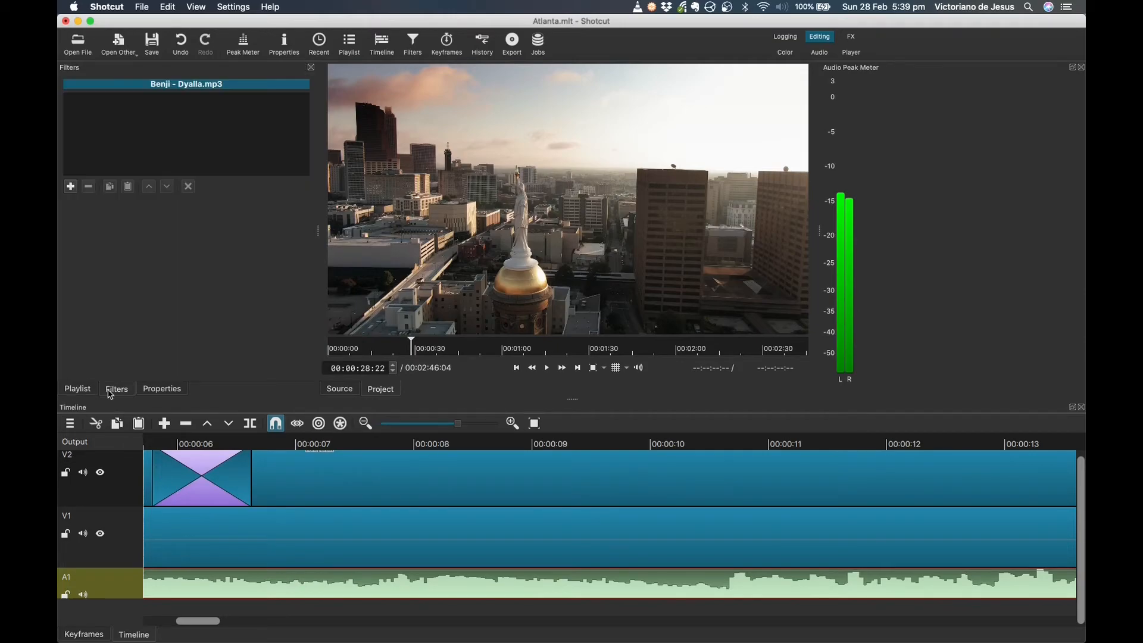
left_click(71, 188)
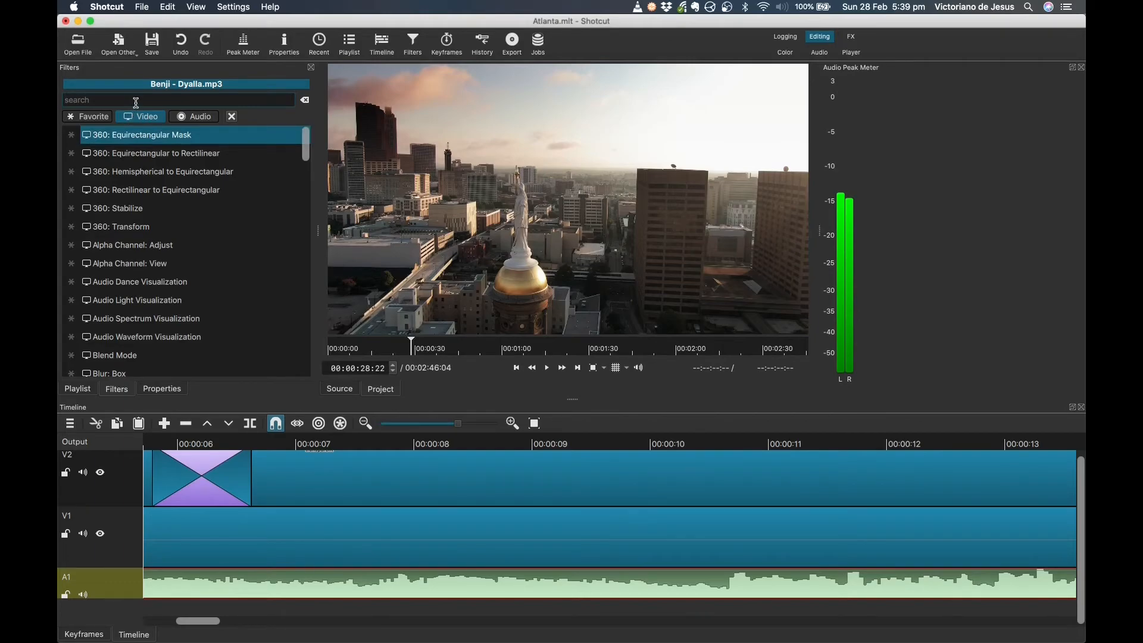
type("gain")
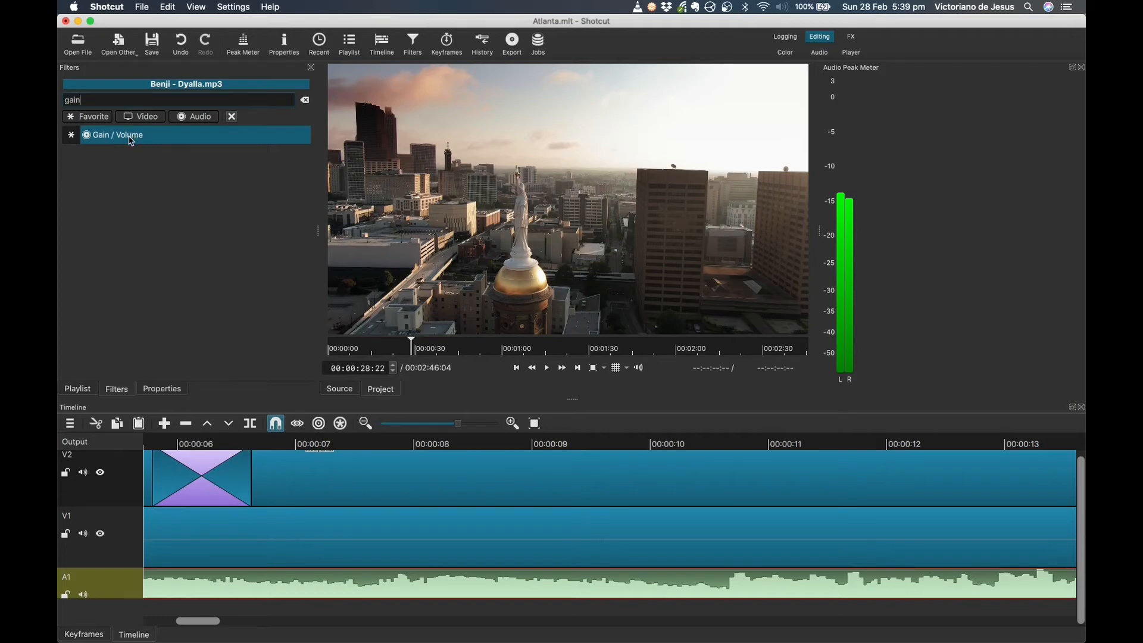
left_click(131, 141)
left_click(158, 225)
left_click_drag(160, 229, 177, 229)
Step: Check the boosted music on the audio peak meter with the playhead at 00:00:25:18
mouse_move(847, 117)
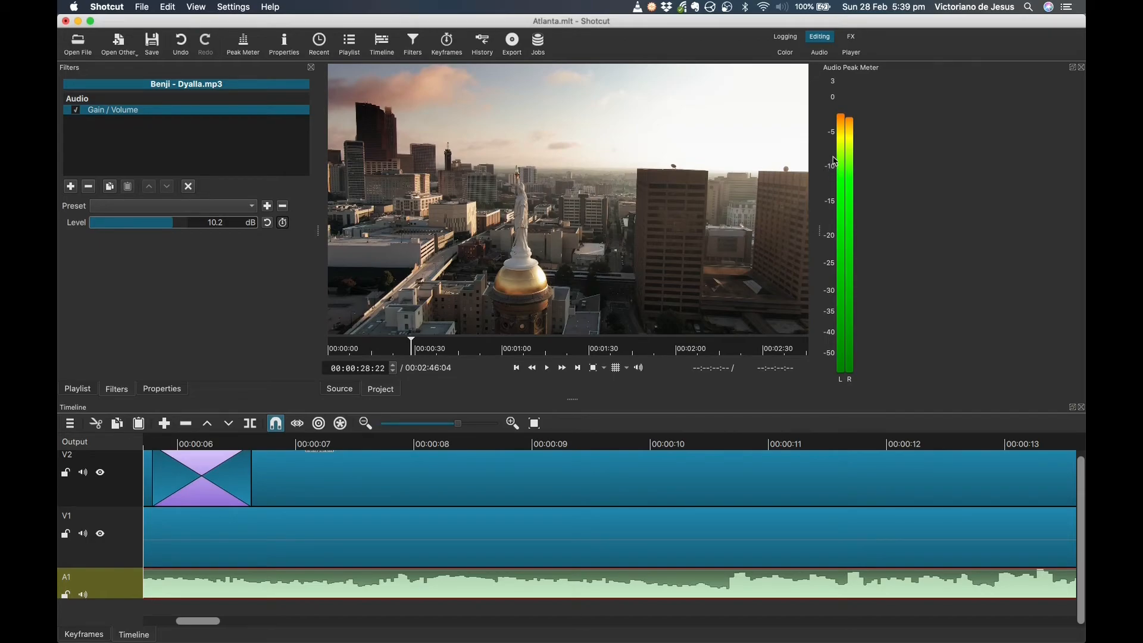
mouse_move(837, 152)
left_click_drag(219, 623, 298, 628)
left_click(813, 445)
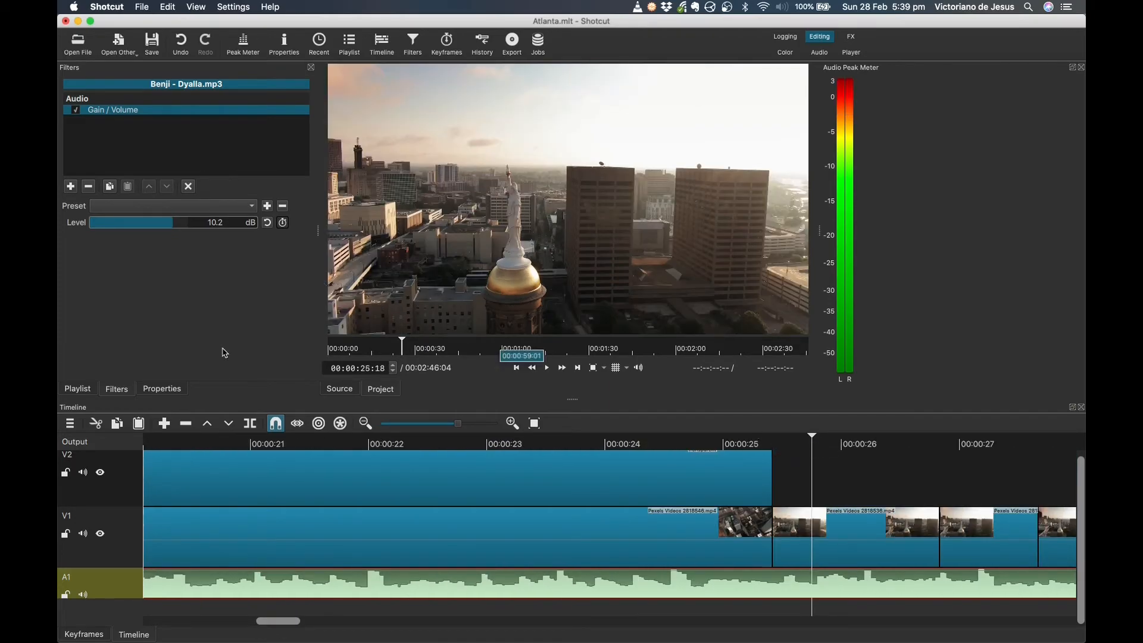
Step: Add a Gain / Volume filter at -70.0 dB to the first split piece of Pexels Videos 2818536.mp4, and mute the V1 track
left_click(704, 537)
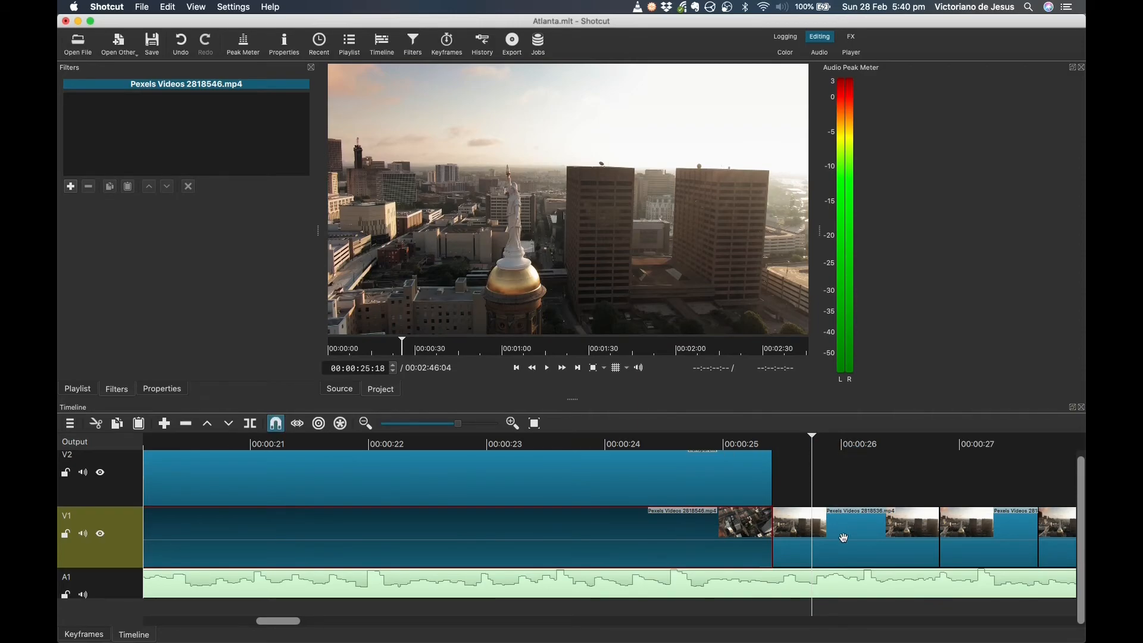
left_click(871, 540)
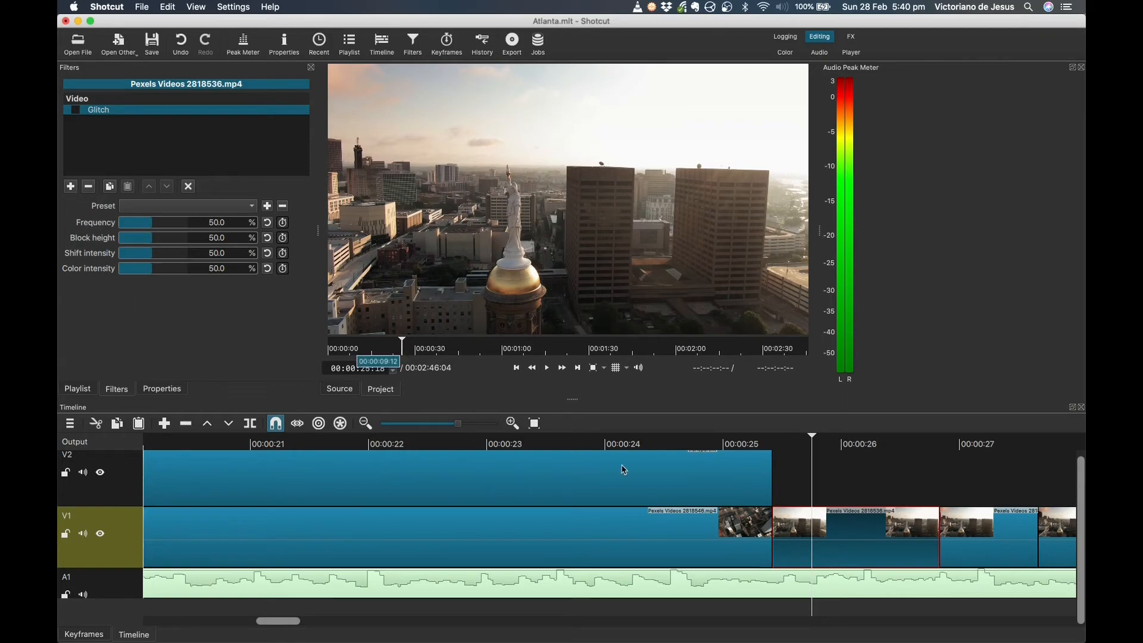
left_click(70, 187)
left_click(193, 116)
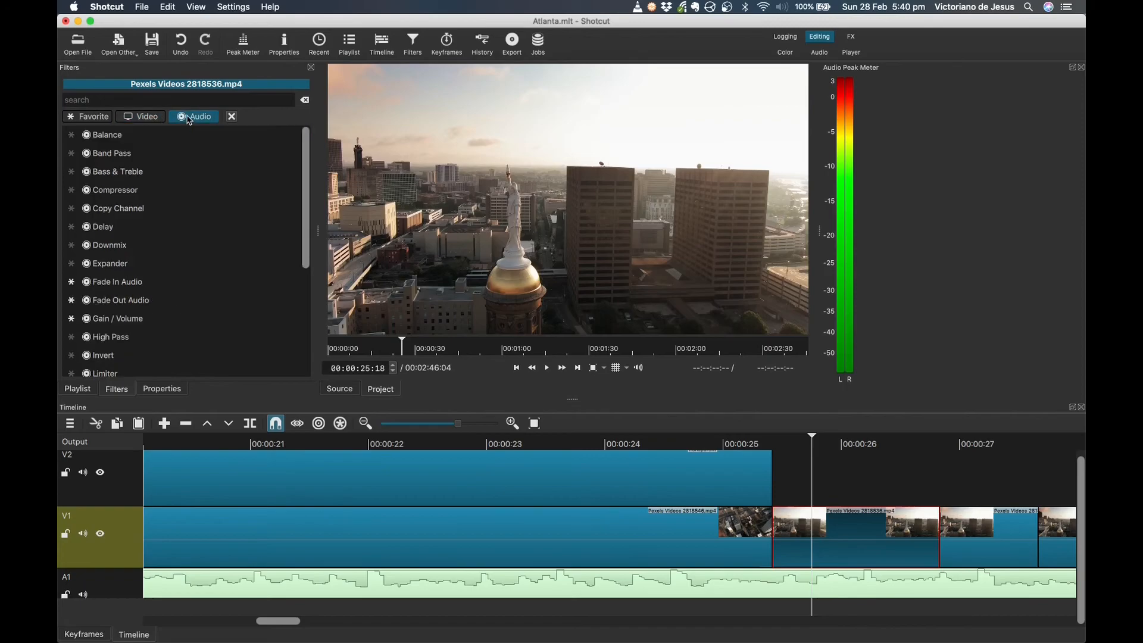
left_click(187, 102)
type("gai")
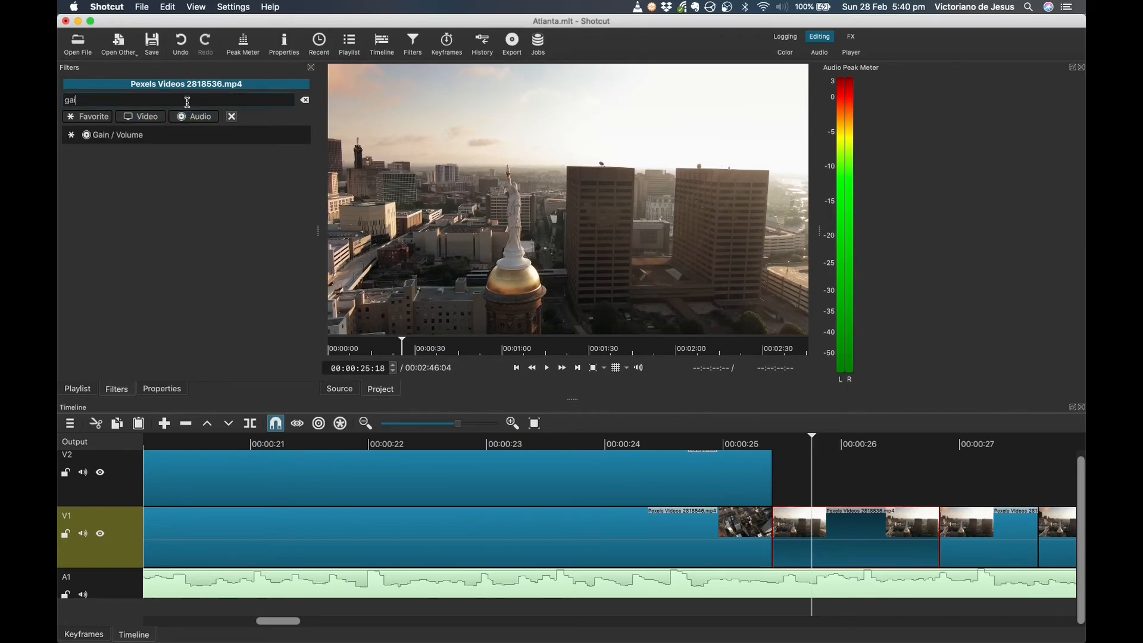
type("n")
left_click(111, 137)
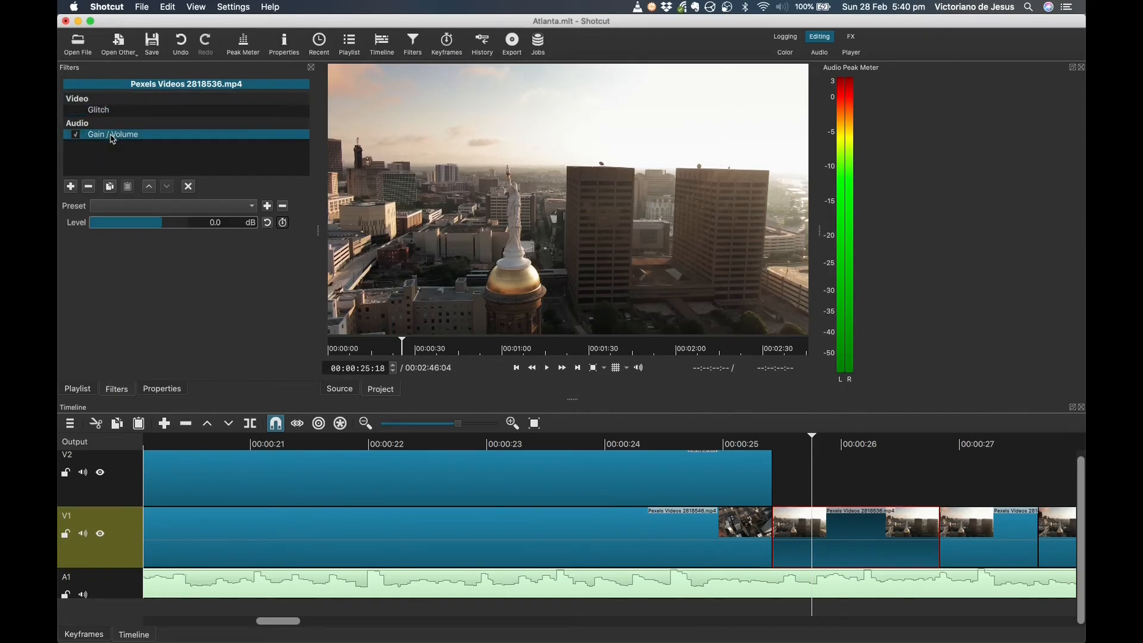
left_click_drag(164, 223, 80, 228)
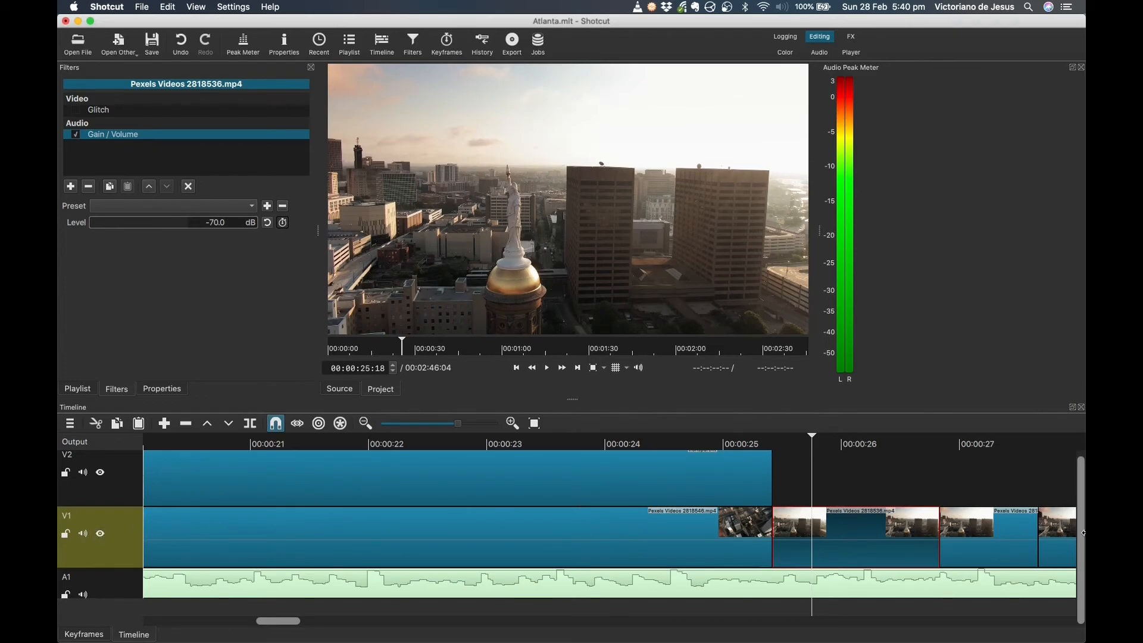
left_click(83, 533)
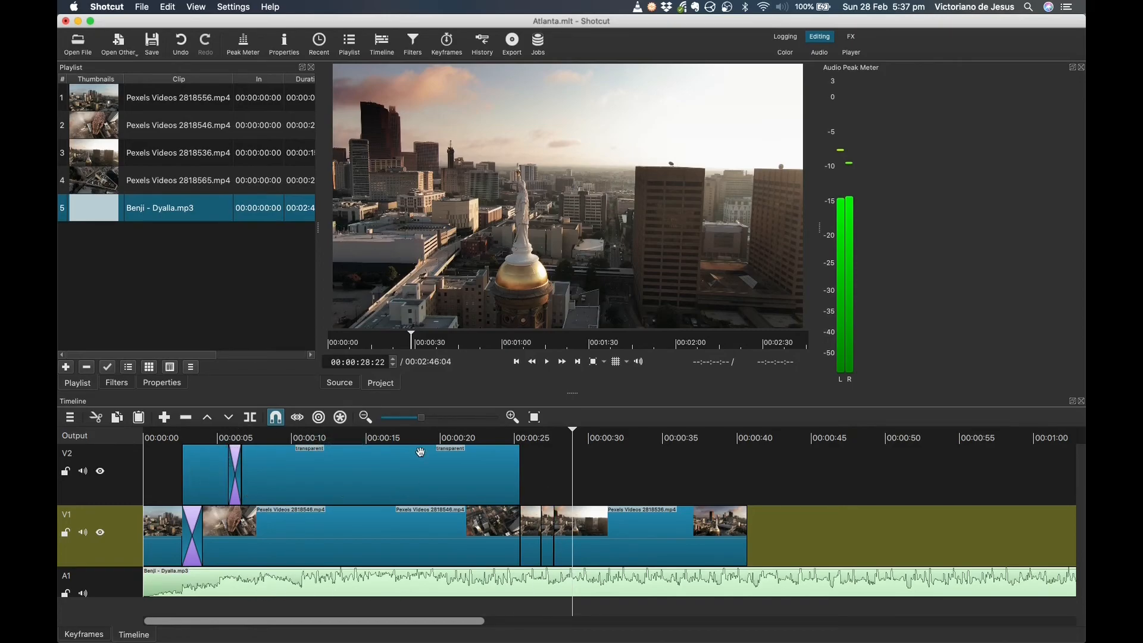
Step: Enlarge the preview area slightly and make the timeline tracks shorter
mouse_move(573, 393)
left_mouse_down()
mouse_move(576, 349)
mouse_move(578, 399)
left_mouse_up()
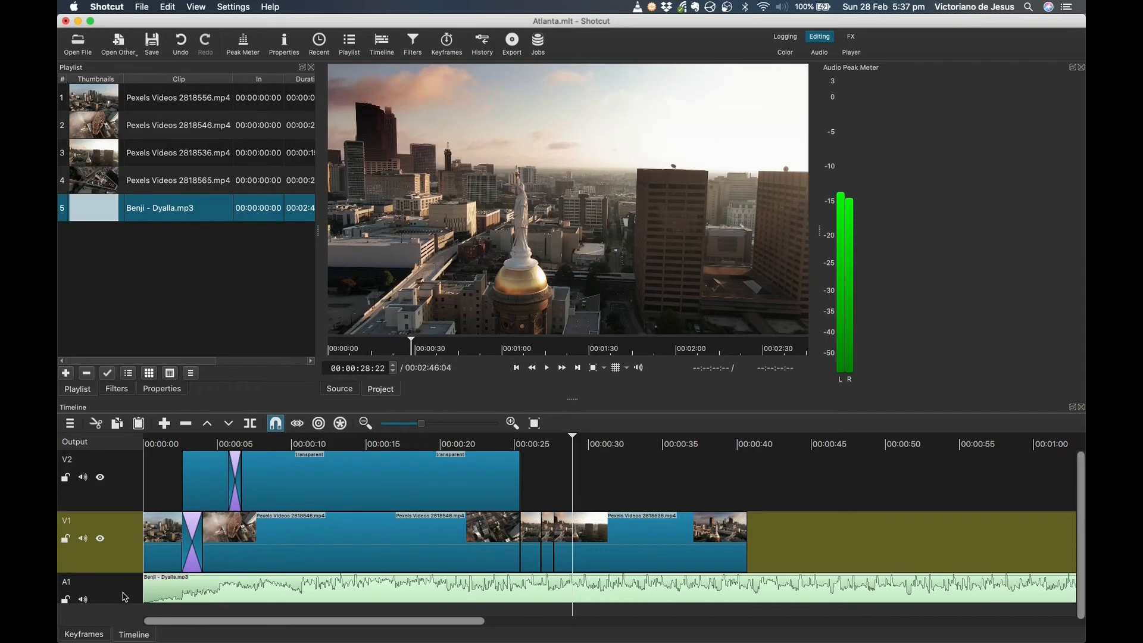
left_click(70, 423)
mouse_move(128, 446)
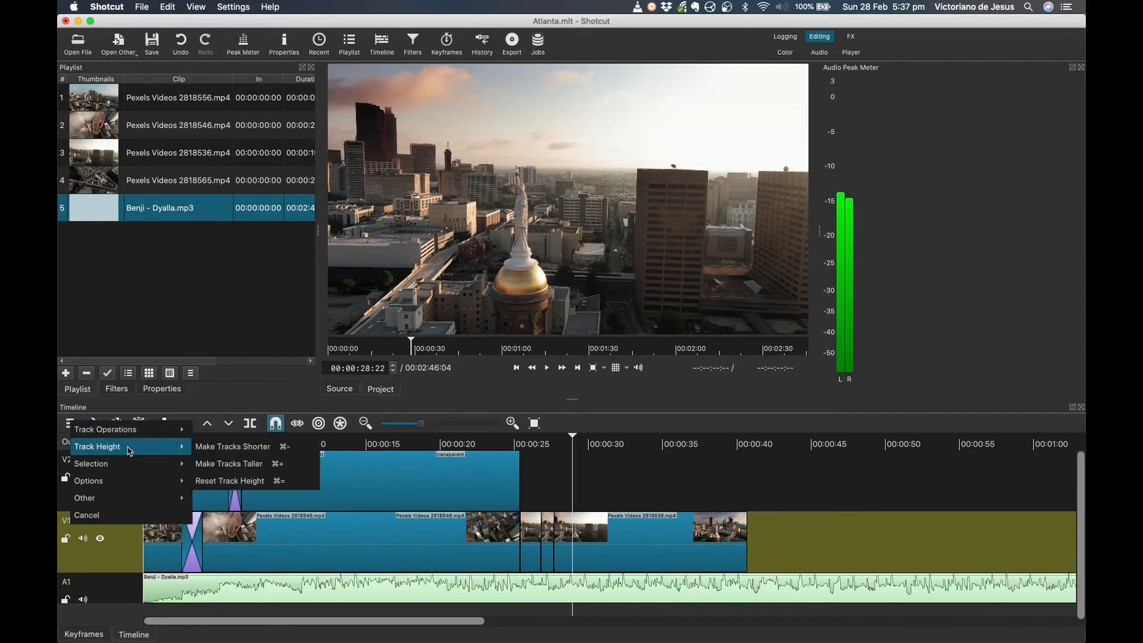
left_click(262, 447)
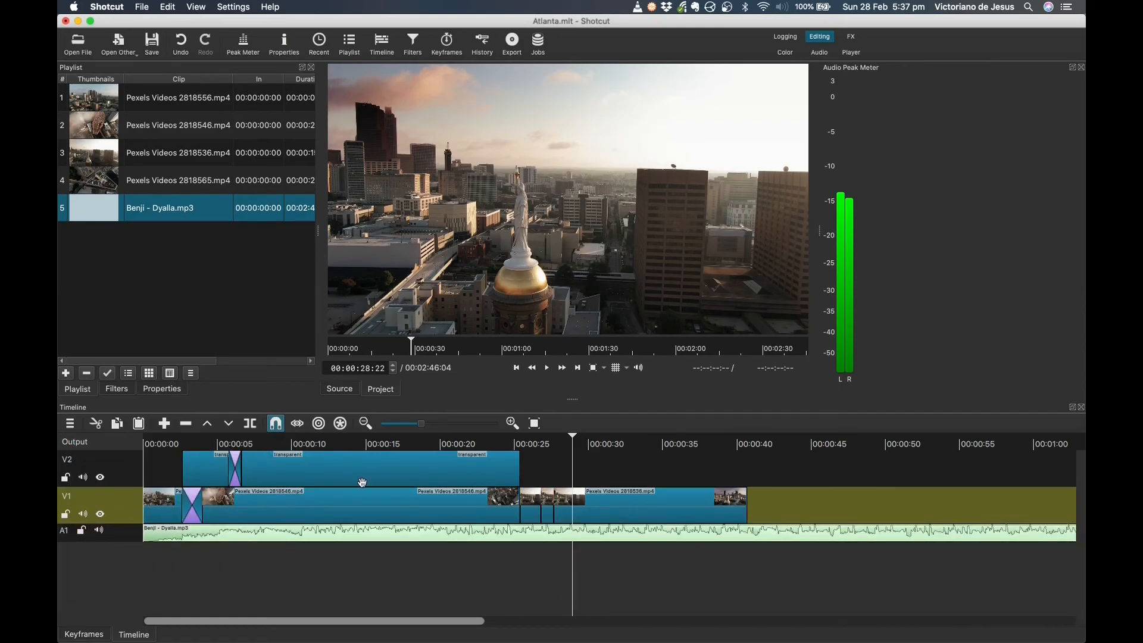
Step: Zoom the timeline in and back out around the playhead to examine the short split pieces on V1
left_click(512, 423)
left_click(512, 423)
left_click(512, 423)
left_click(512, 423)
left_click(512, 423)
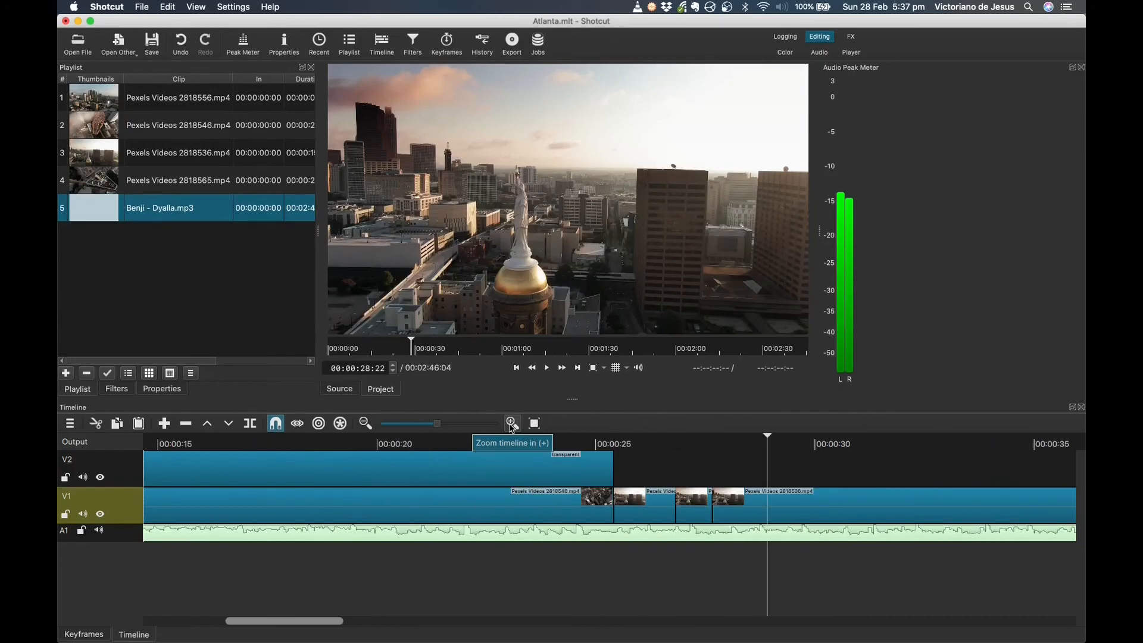
left_click(512, 423)
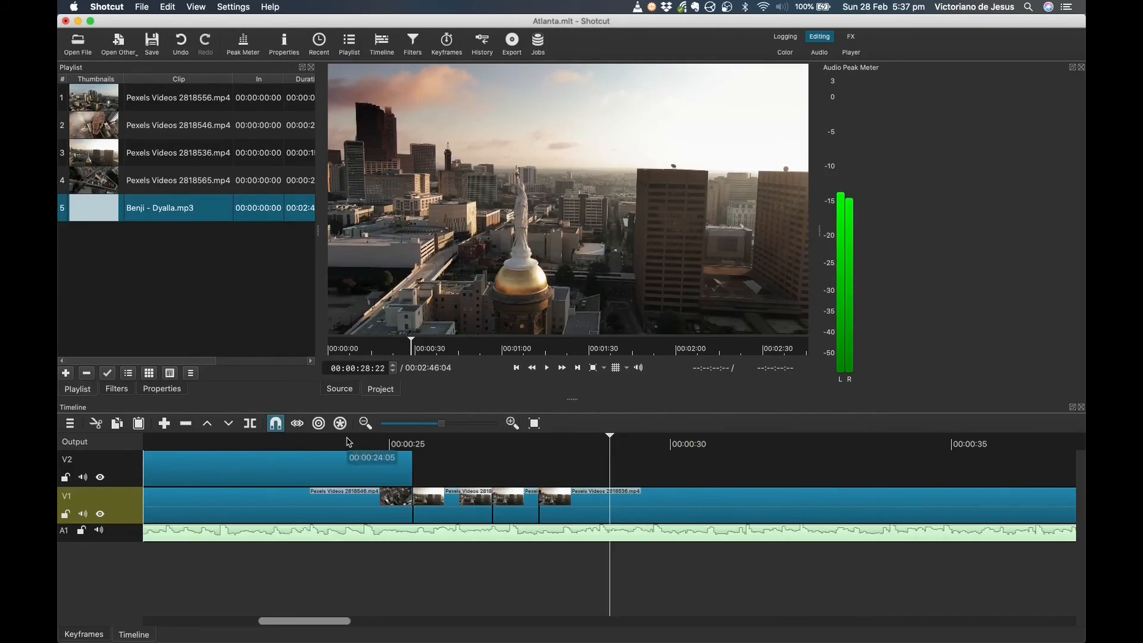
left_click(365, 423)
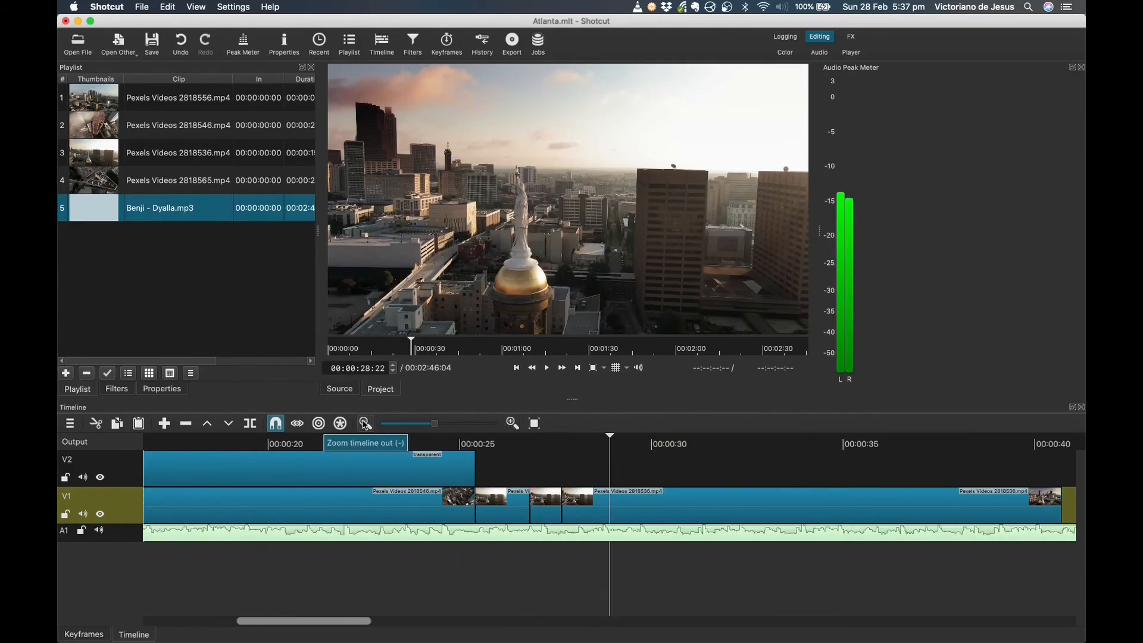
left_click(365, 423)
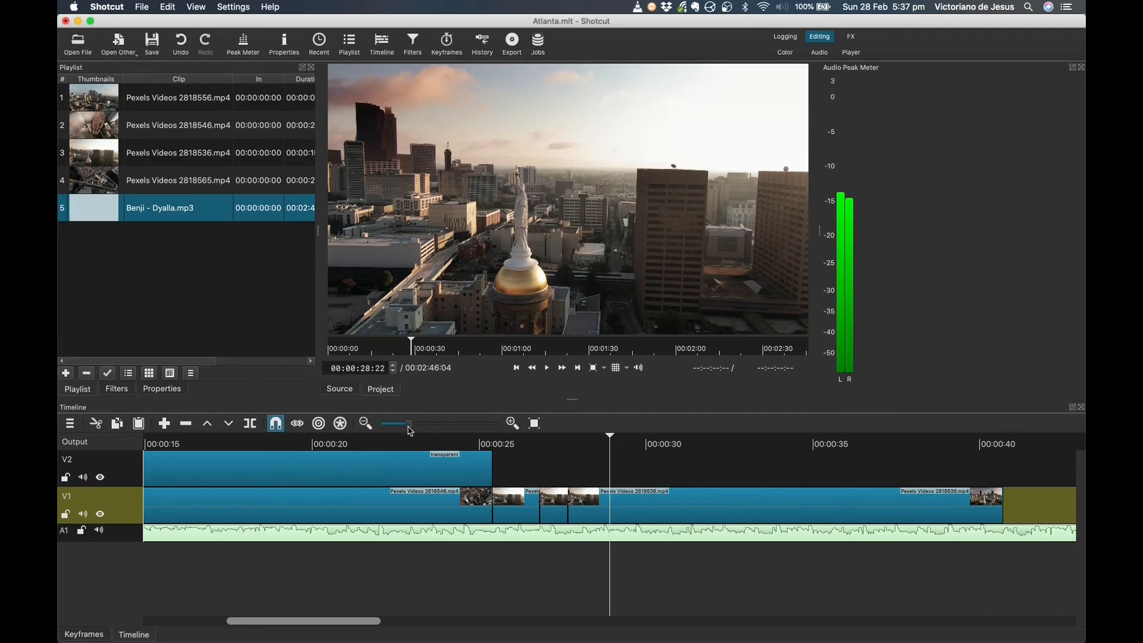
scroll(410, 431, "down", 3)
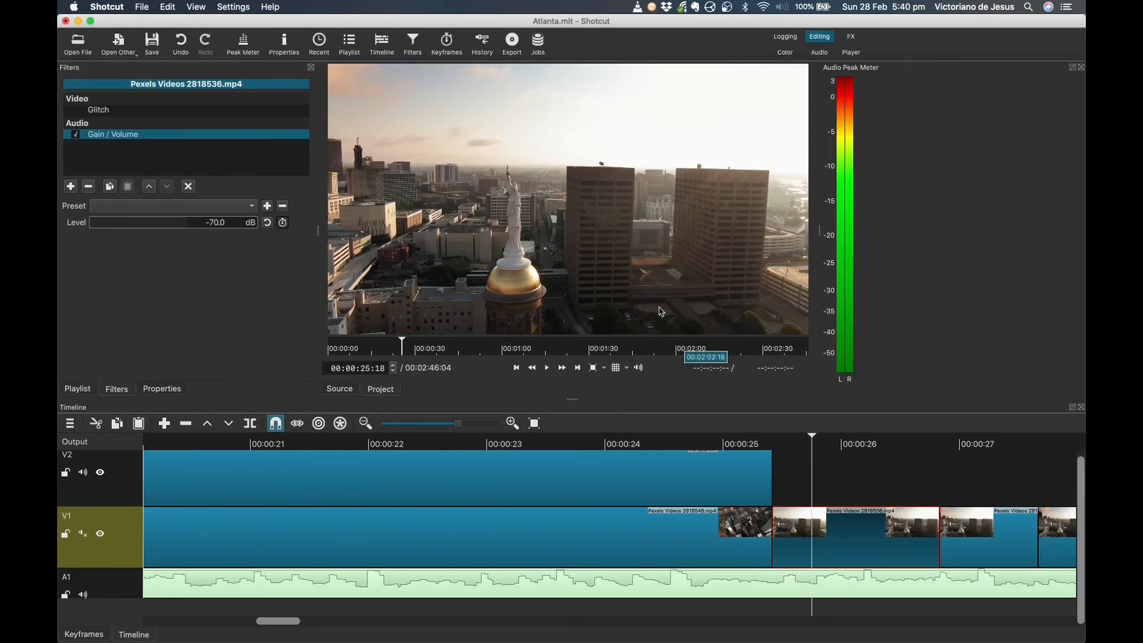
Step: Export the timeline with the YouTube preset, checking its advanced settings, as Atlanta.mp4 in the Completed Projects folder
left_click(512, 43)
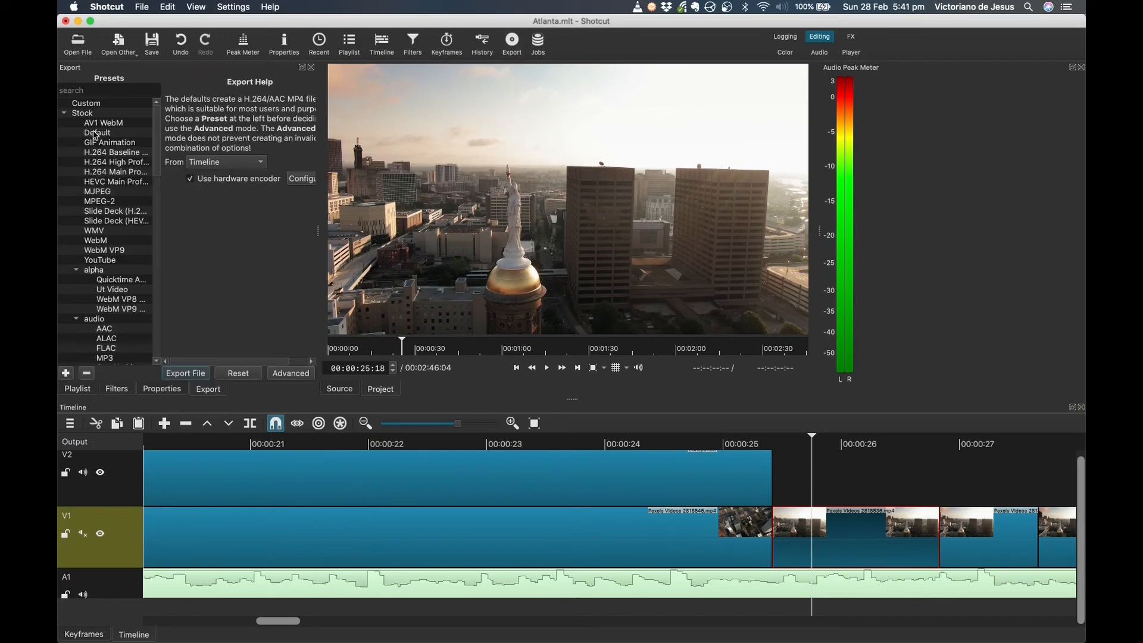
left_click(108, 262)
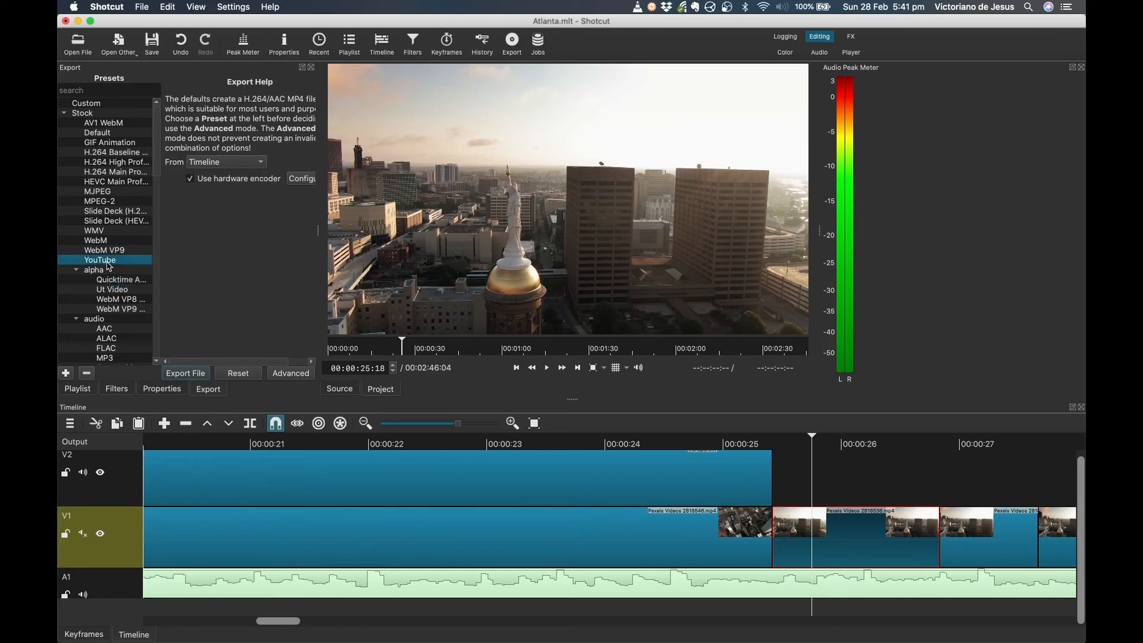
left_click(292, 374)
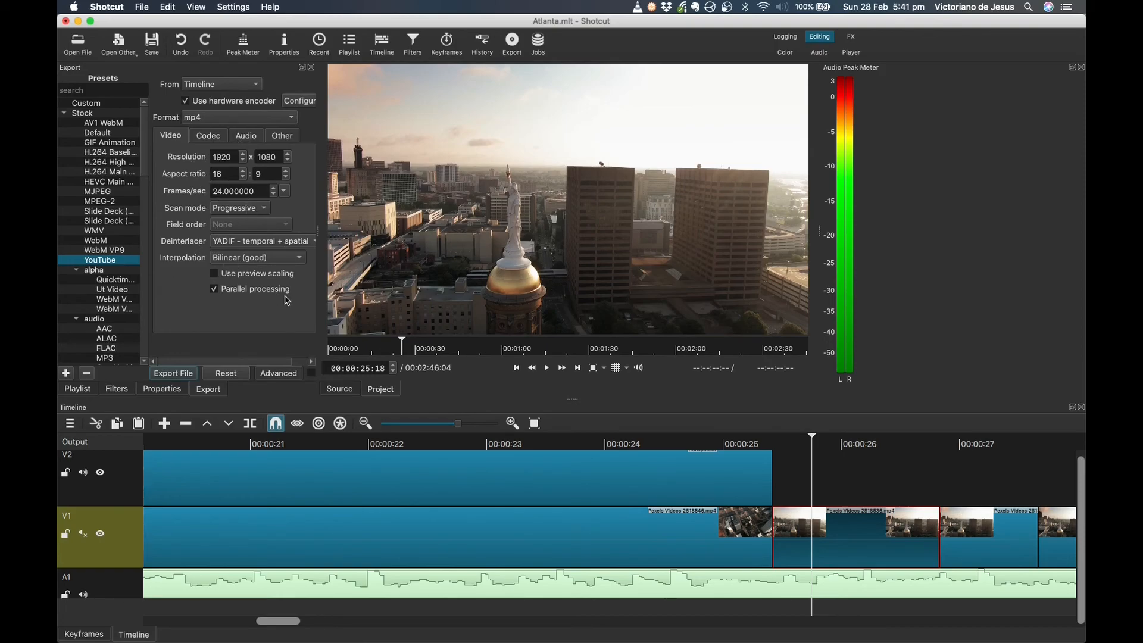
left_click(190, 374)
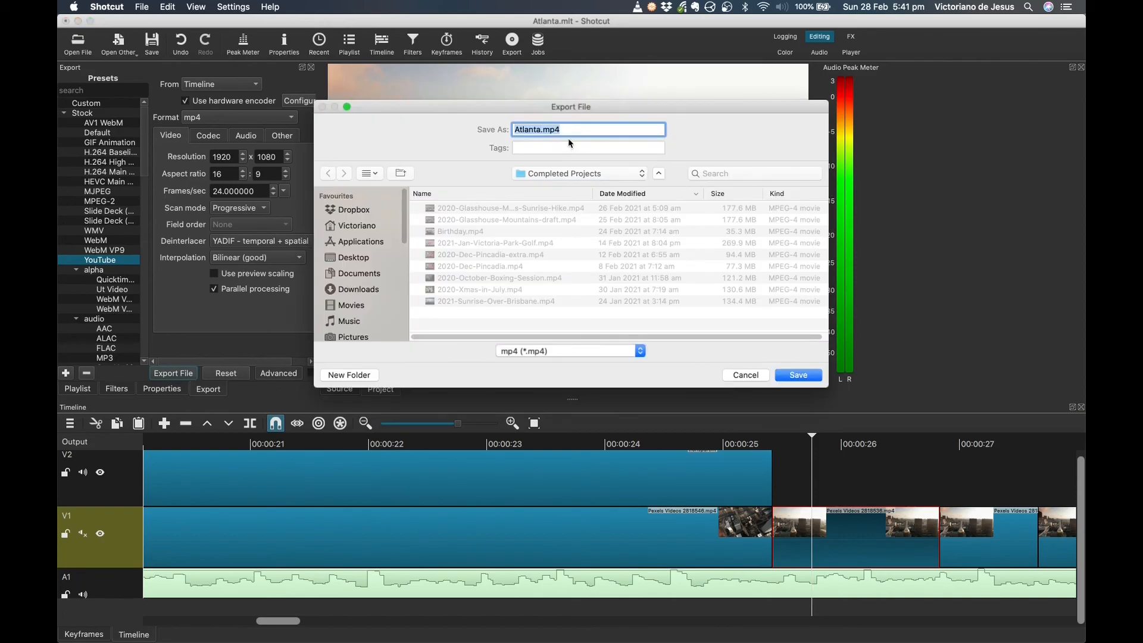
left_click(793, 375)
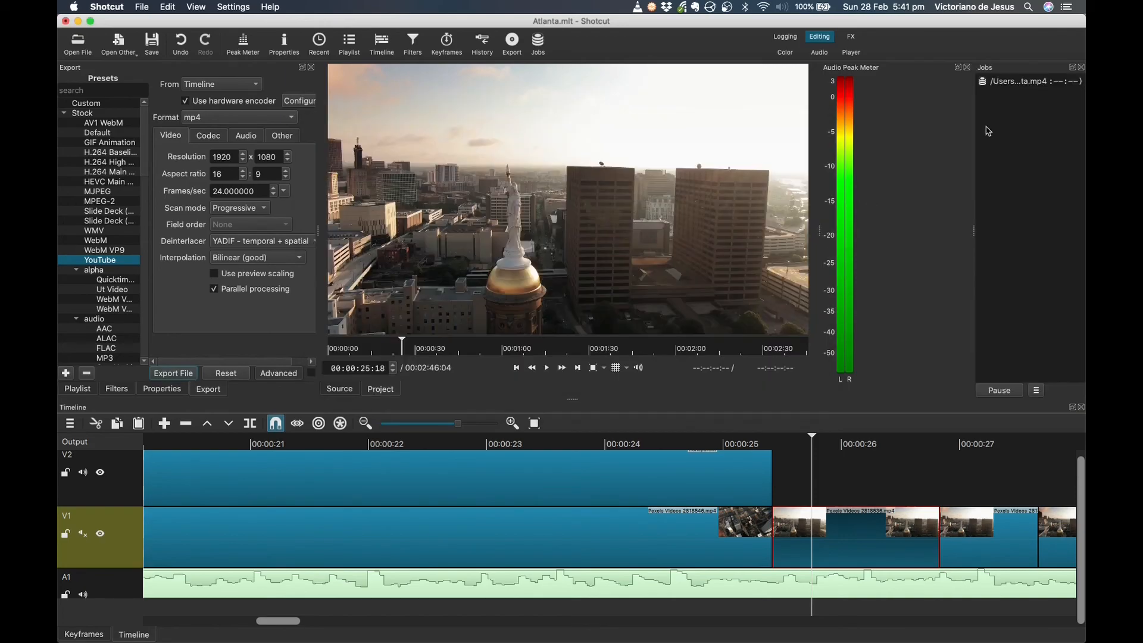